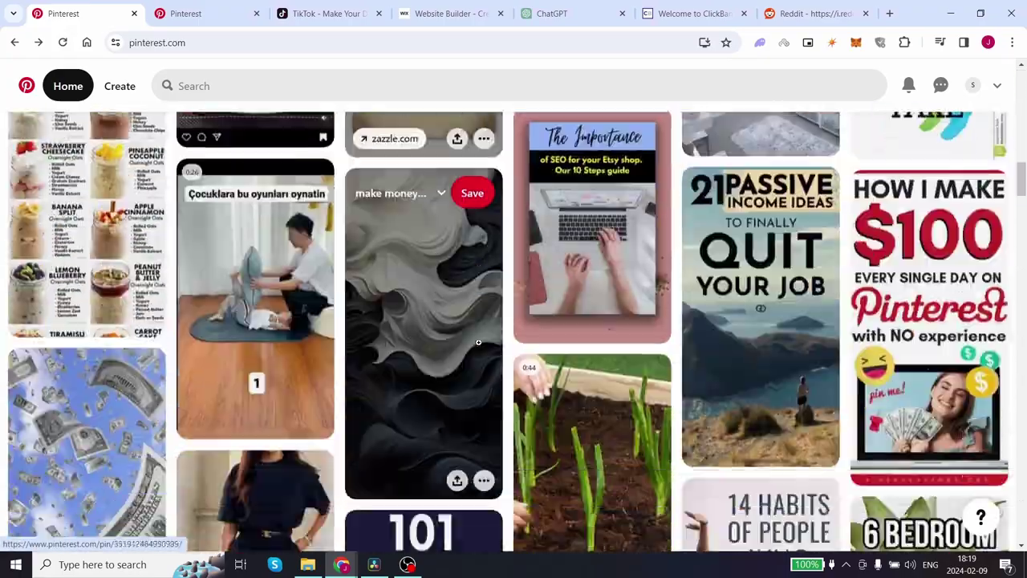
- Scroll the Pinterest home feed and open a make-money pin to view it
scroll(478, 343, down, 15)
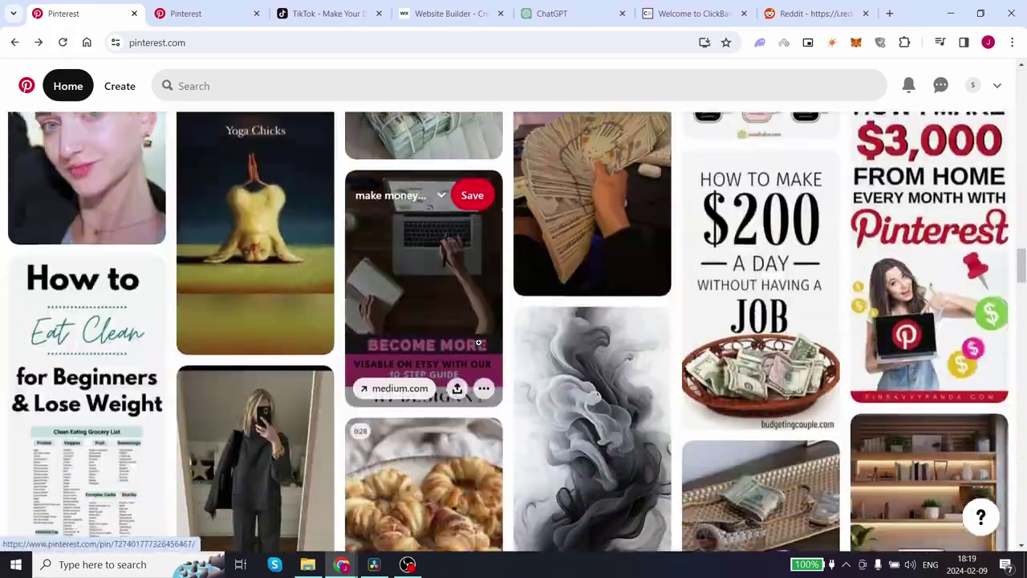
scroll(478, 343, down, 15)
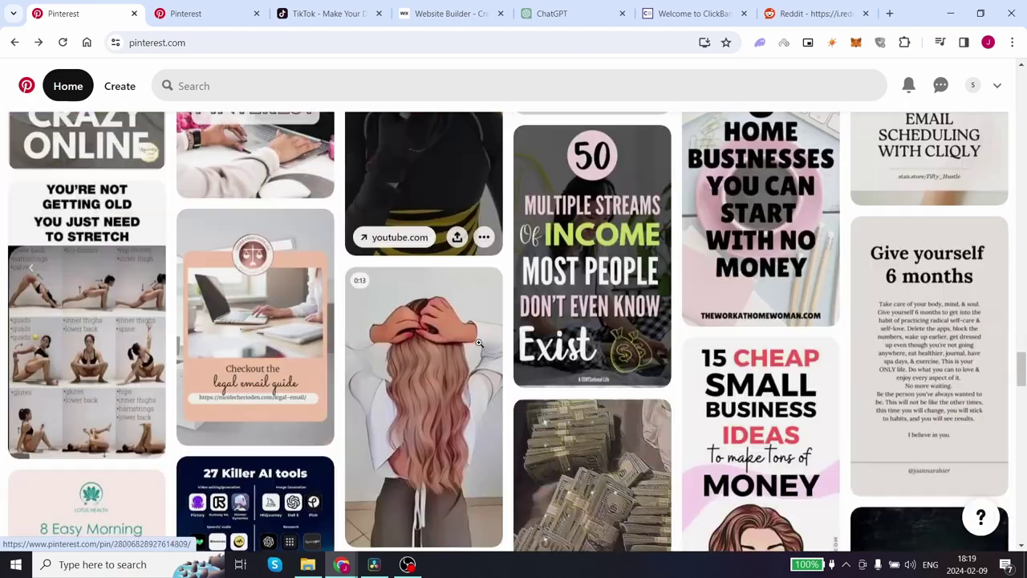
scroll(478, 343, down, 10)
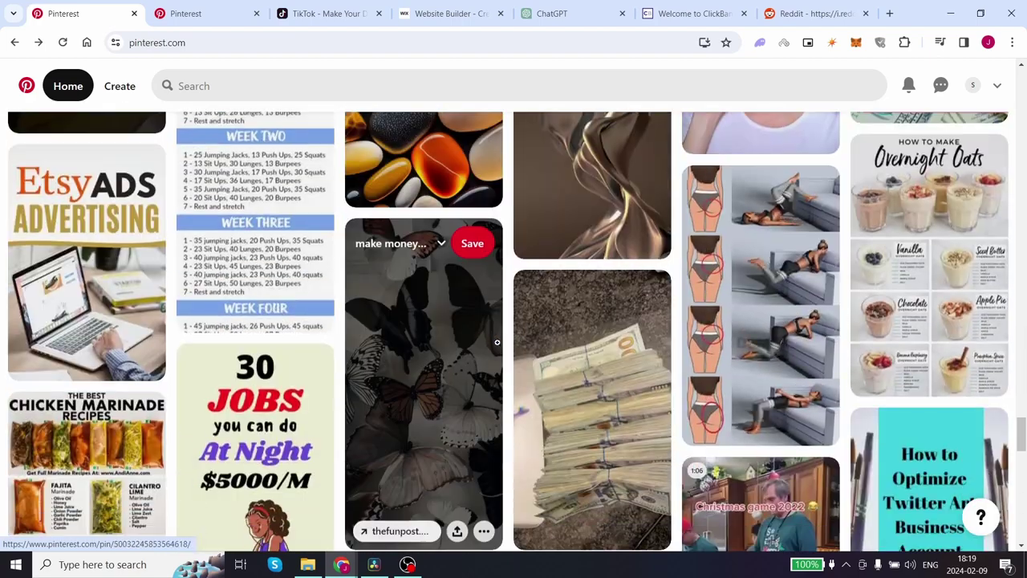
click(561, 346)
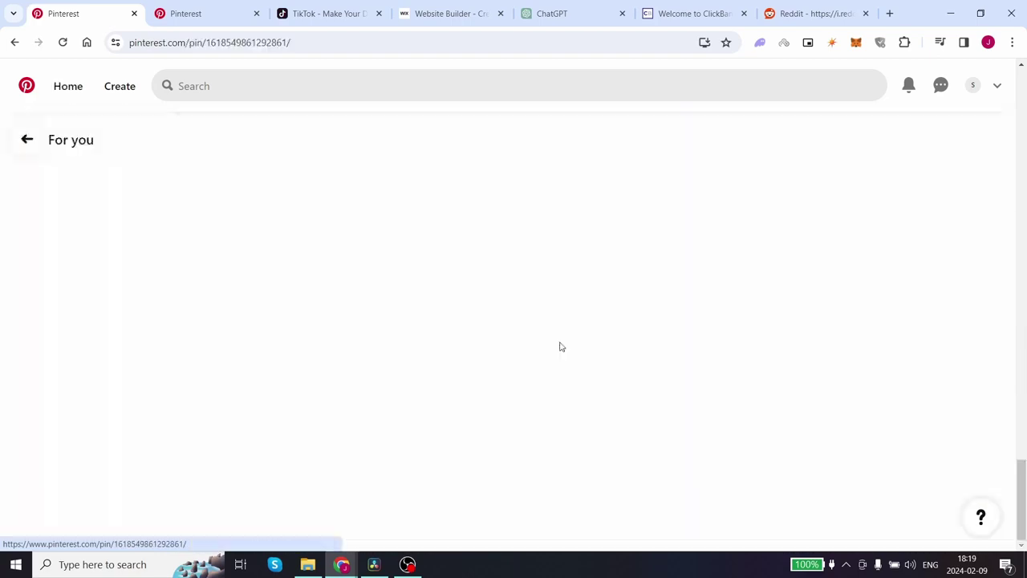
scroll(561, 342, down, 3)
- On Pinterest Trends, cycle through the top-trends sets and review the growing keywords table
scroll(442, 358, down, 1)
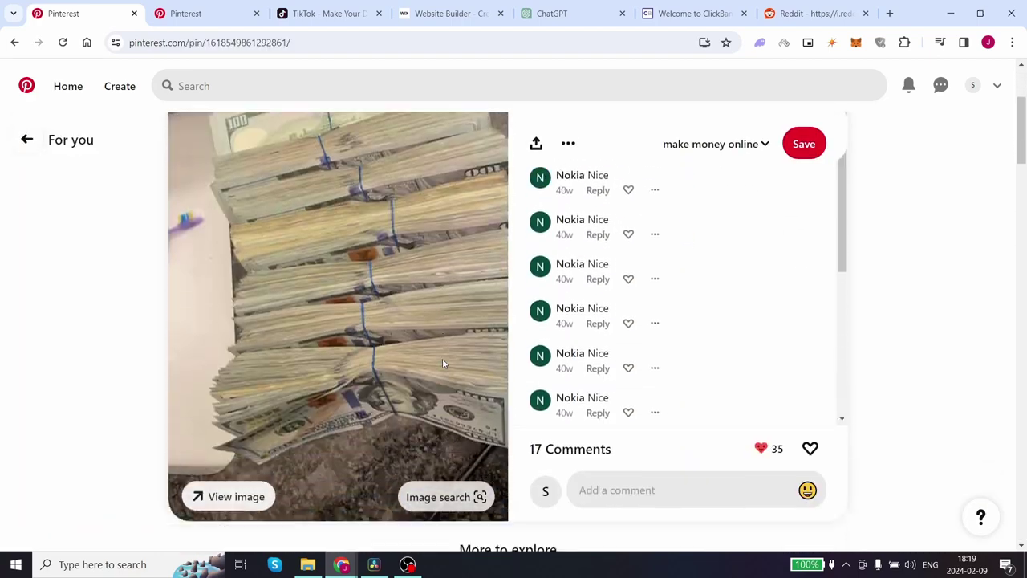
click(211, 13)
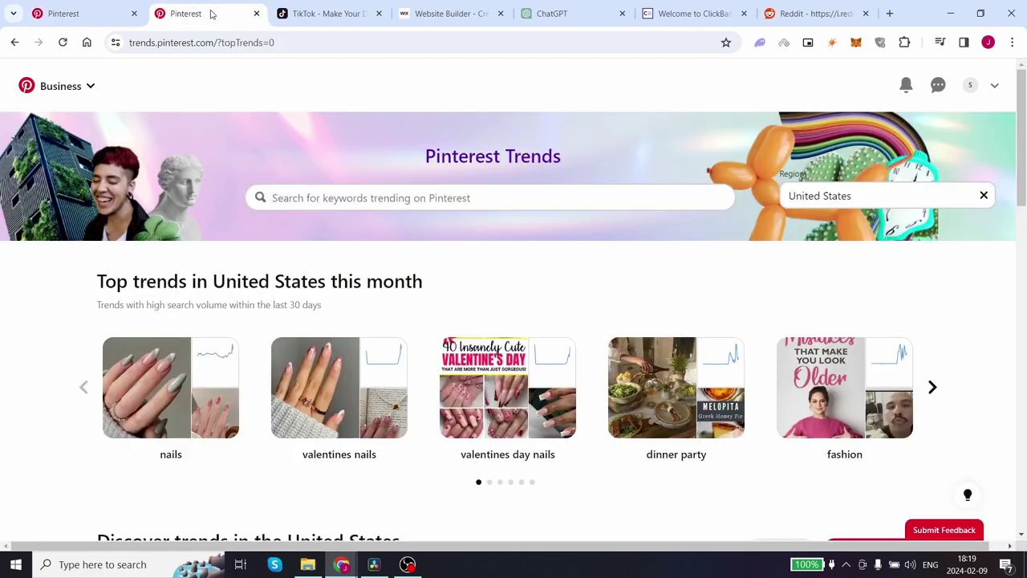
scroll(939, 280, down, 2)
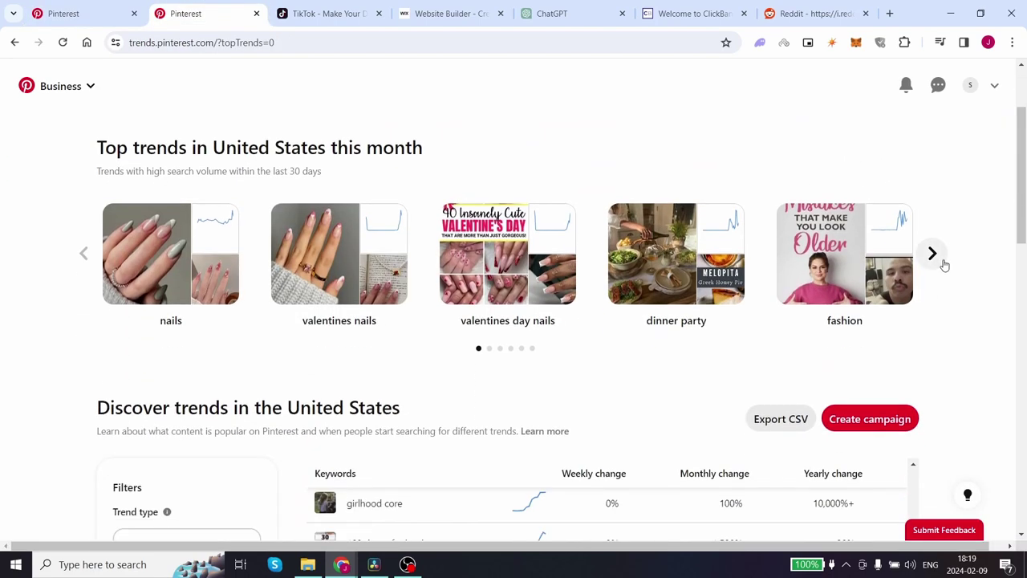
click(942, 262)
click(944, 265)
click(944, 265)
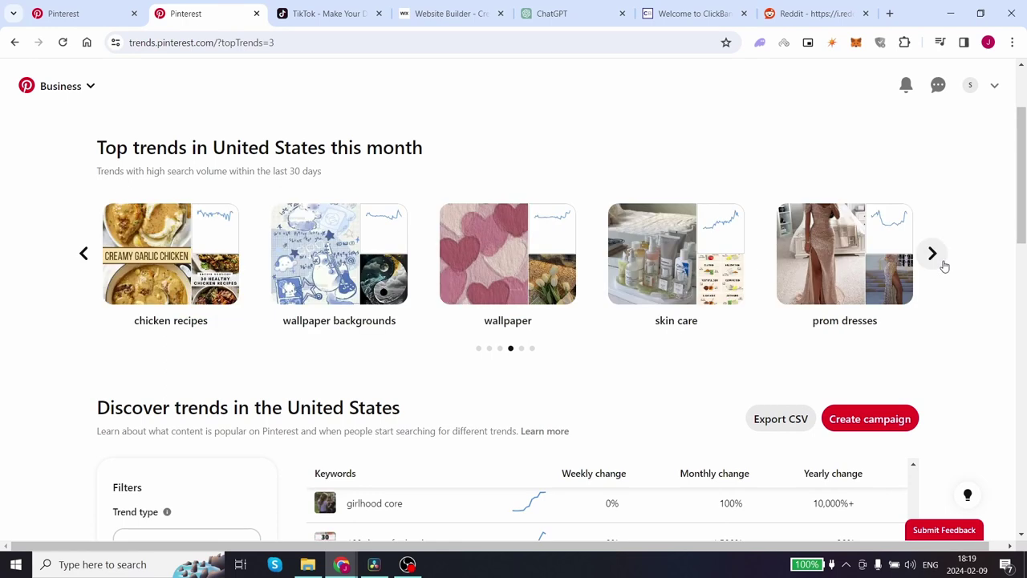
scroll(951, 280, down, 5)
scroll(842, 275, down, 4)
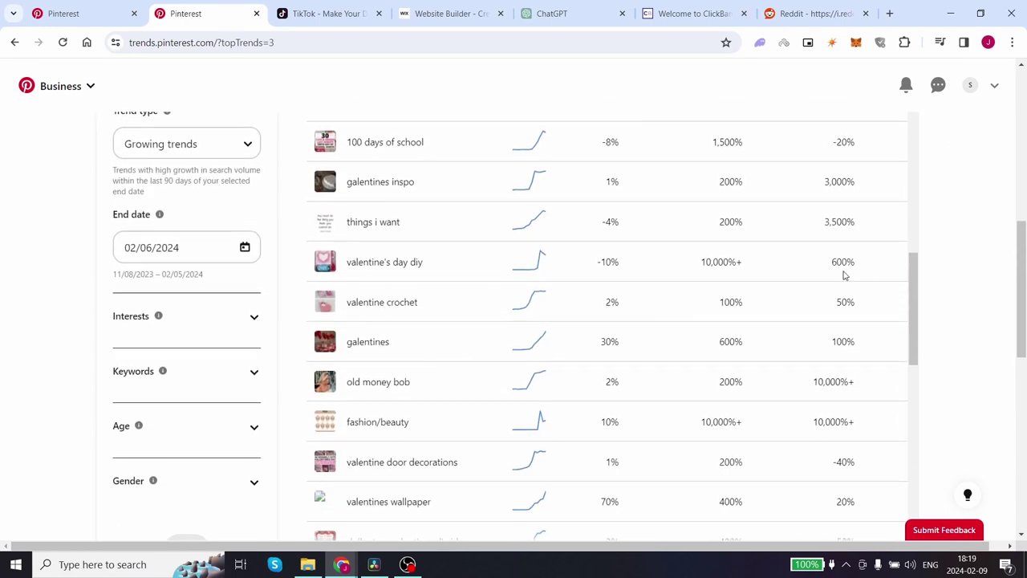
scroll(752, 276, down, 5)
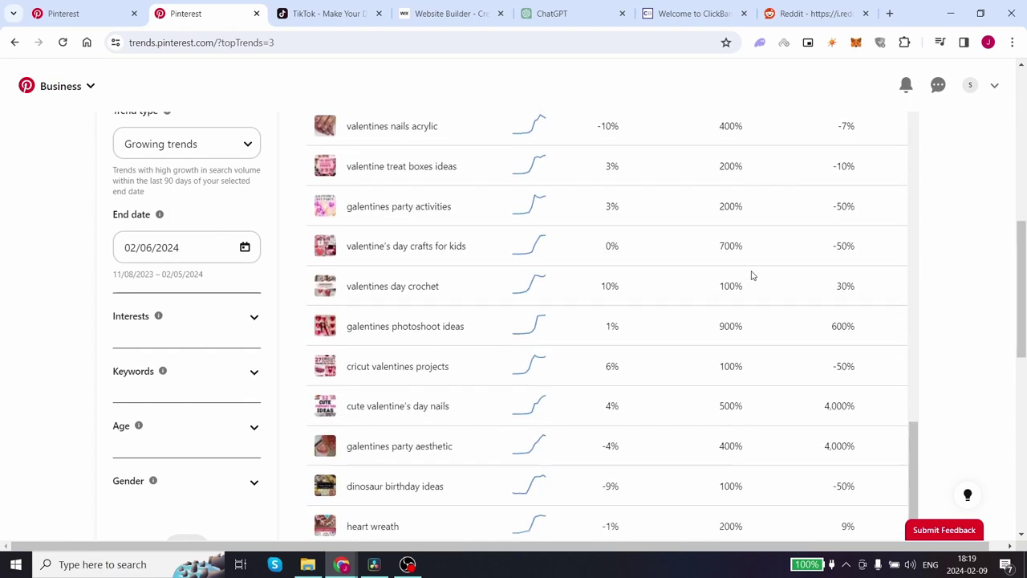
scroll(752, 275, up, 9)
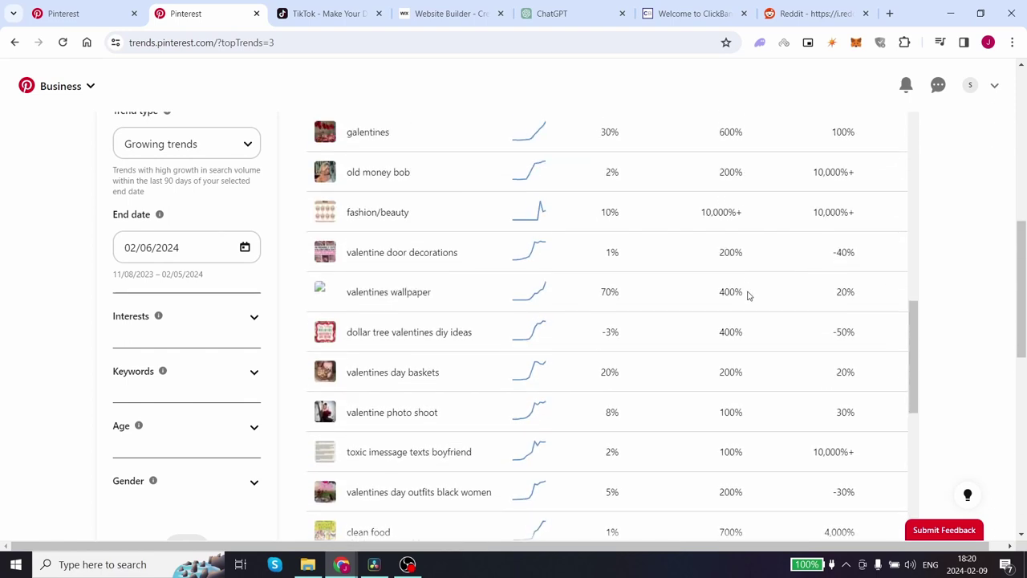
scroll(747, 295, up, 1)
- Switch to TikTok and scroll through the For You feed
click(293, 20)
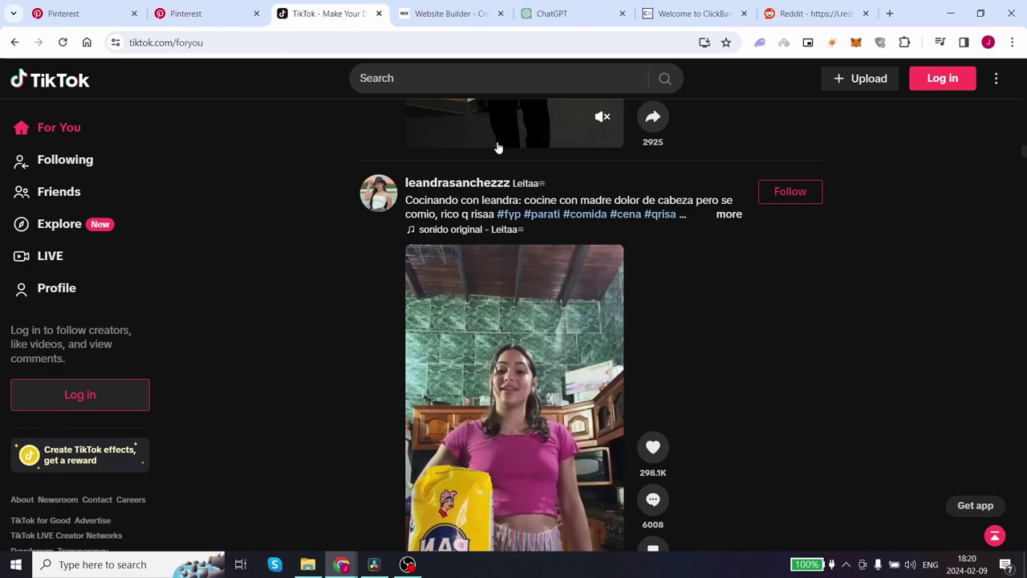
scroll(772, 287, down, 7)
scroll(773, 286, down, 3)
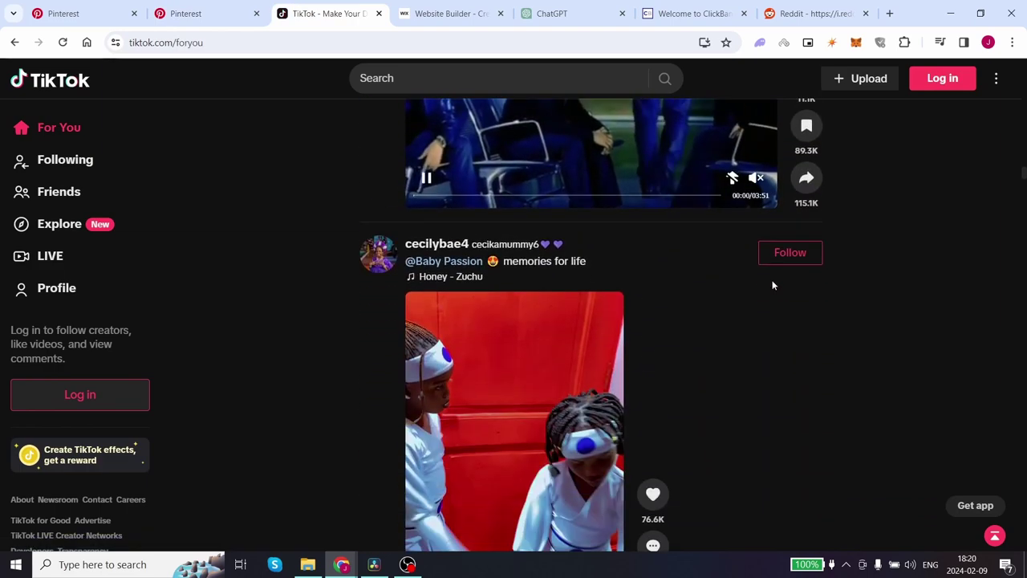
scroll(772, 286, down, 2)
scroll(773, 286, down, 2)
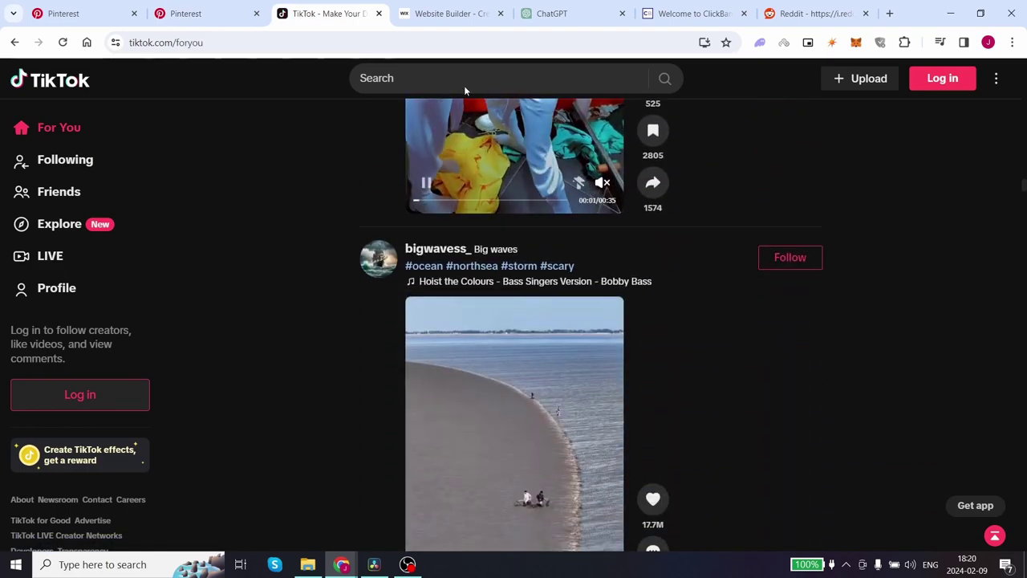
- Bring up the wix.com homepage and scroll down through its sections
click(423, 14)
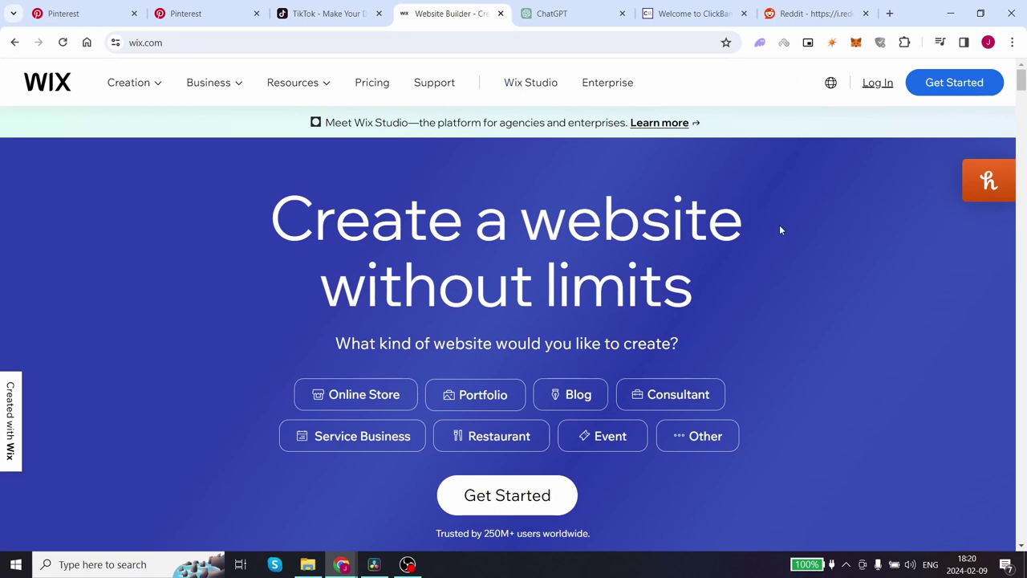
scroll(779, 228, down, 3)
scroll(779, 230, down, 7)
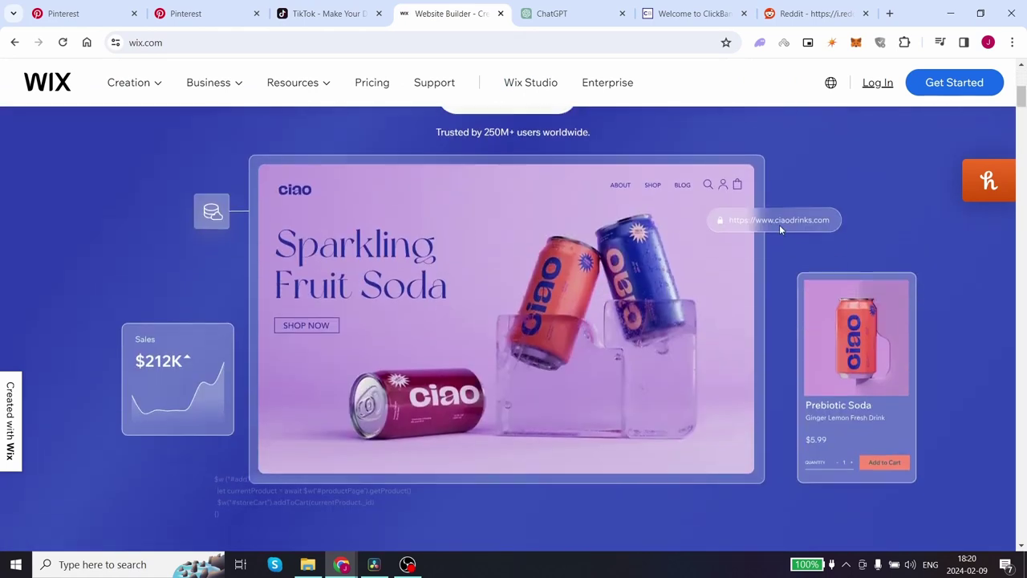
scroll(780, 230, down, 7)
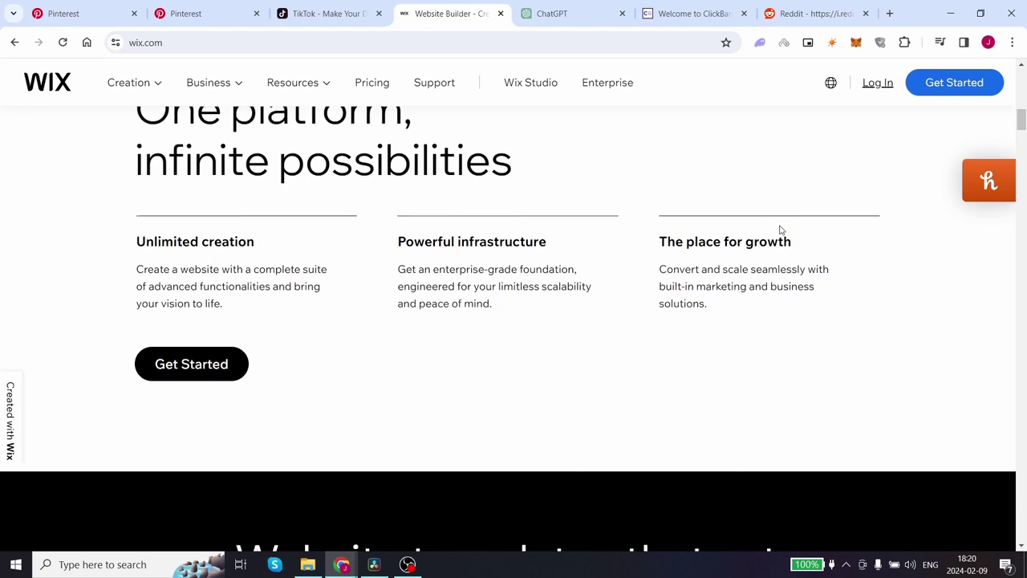
scroll(779, 230, down, 7)
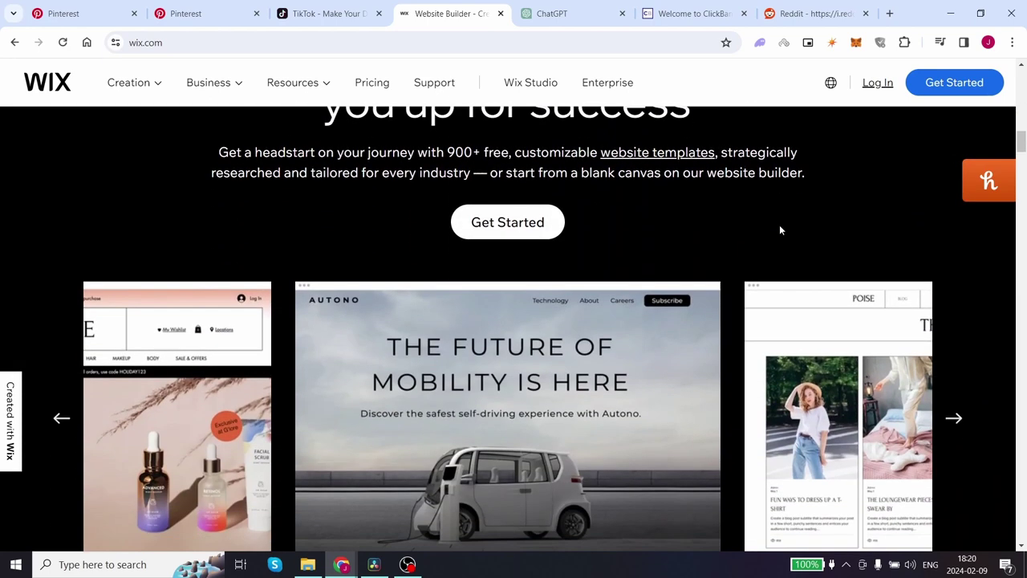
scroll(779, 230, down, 4)
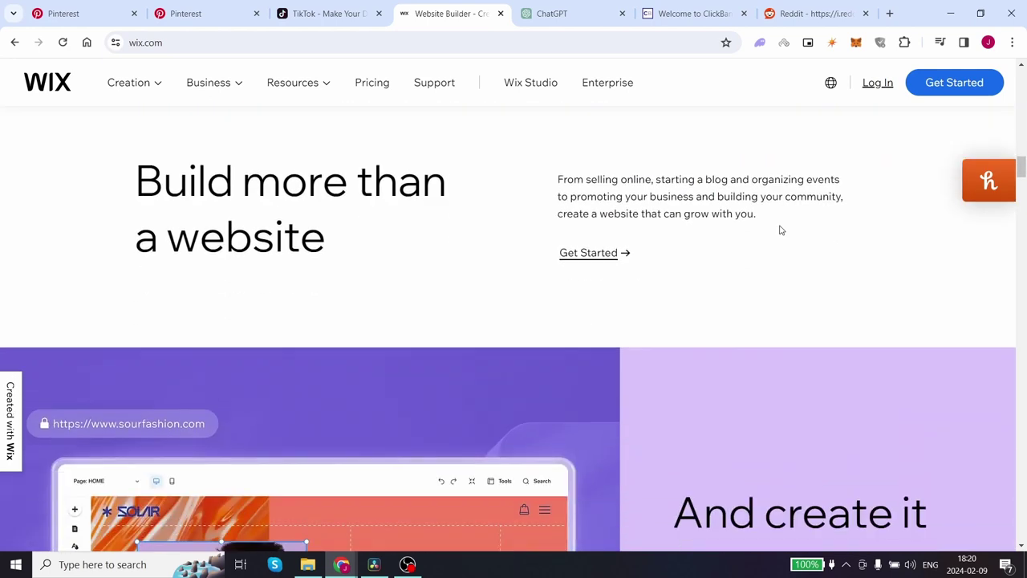
- In a new ChatGPT chat, send the question 'how to make money with affiliate marketing?'
click(562, 13)
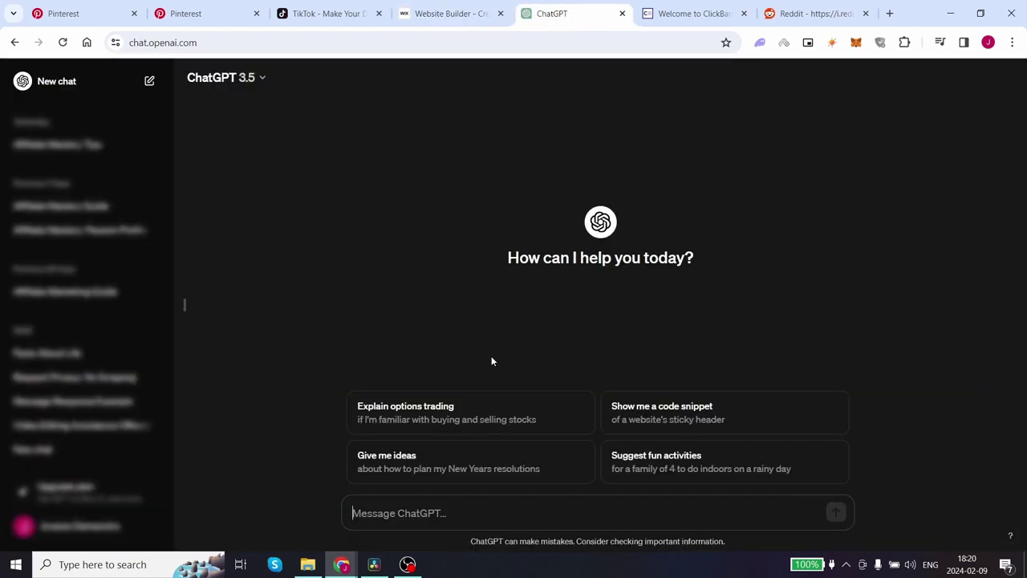
text(how to)
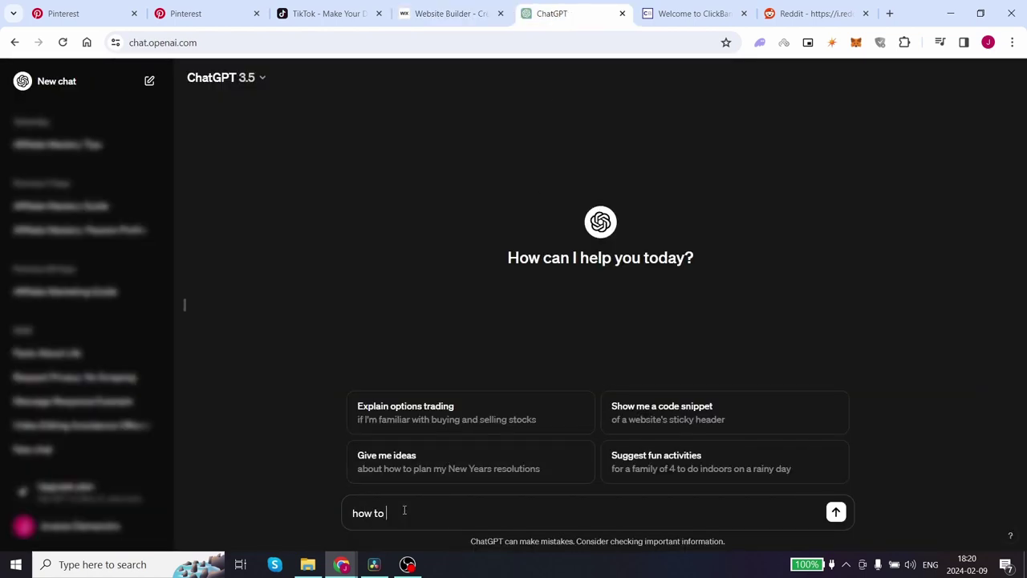
text( make money with affiliate marketing?)
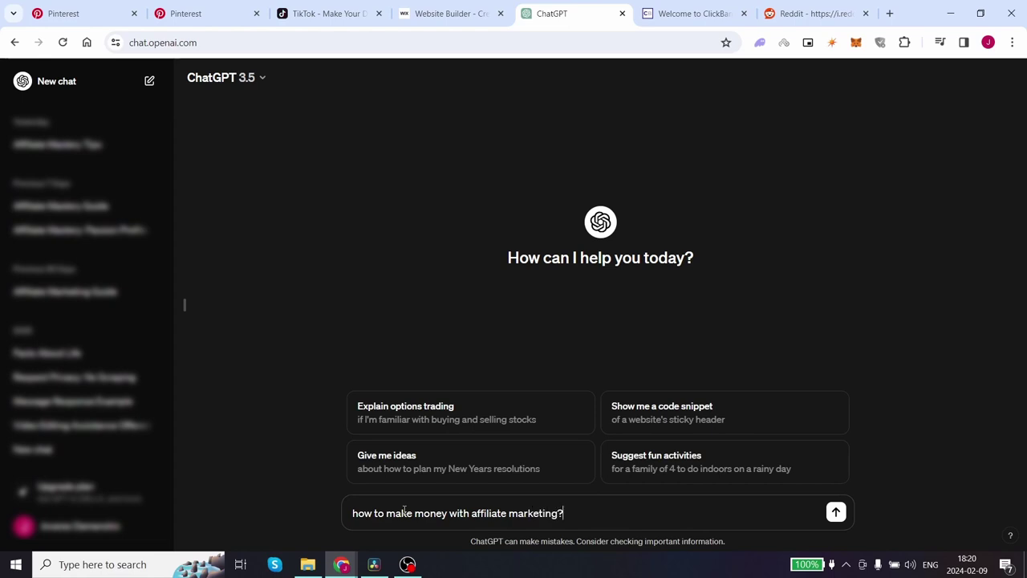
key(Return)
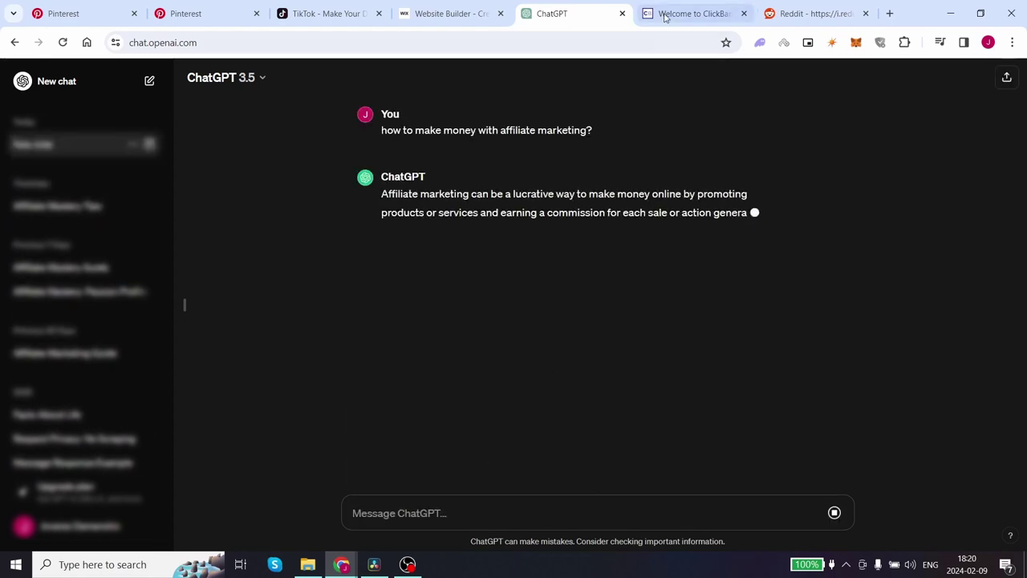
- Open the ClickBank homepage and briefly highlight its $6.2B commissions figure
click(665, 12)
scroll(598, 158, down, 3)
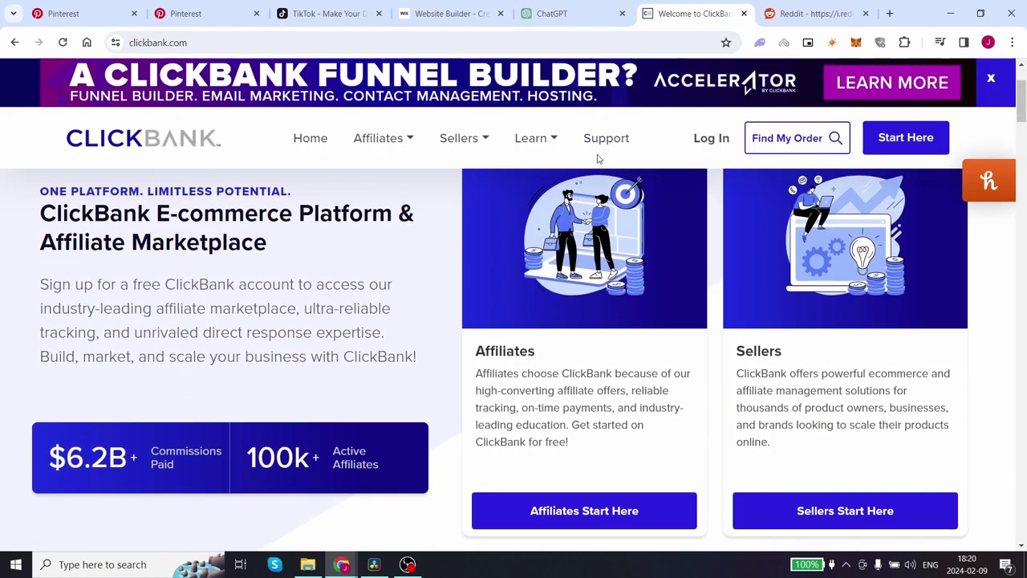
scroll(598, 158, down, 2)
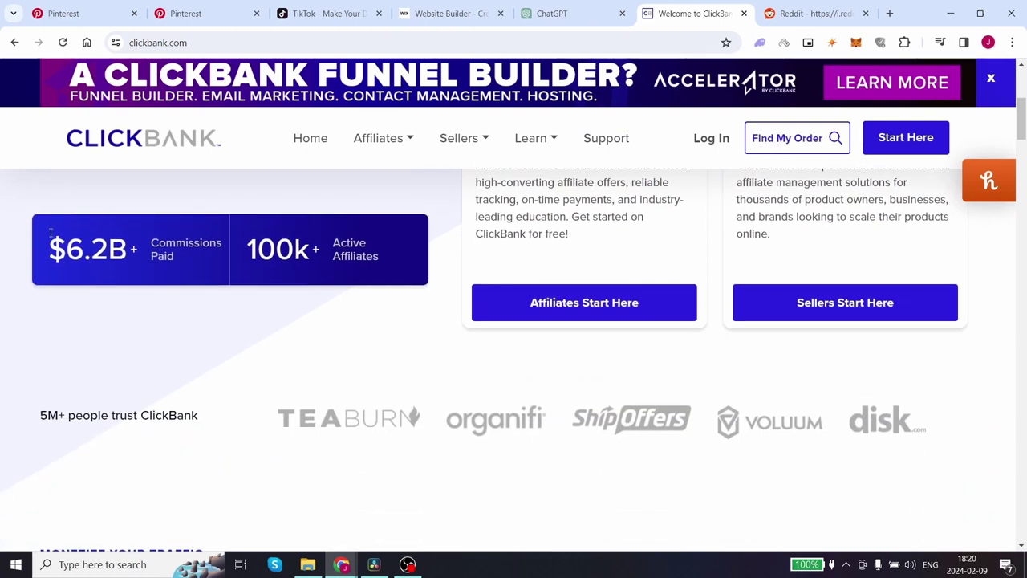
drag(43, 245, 201, 249)
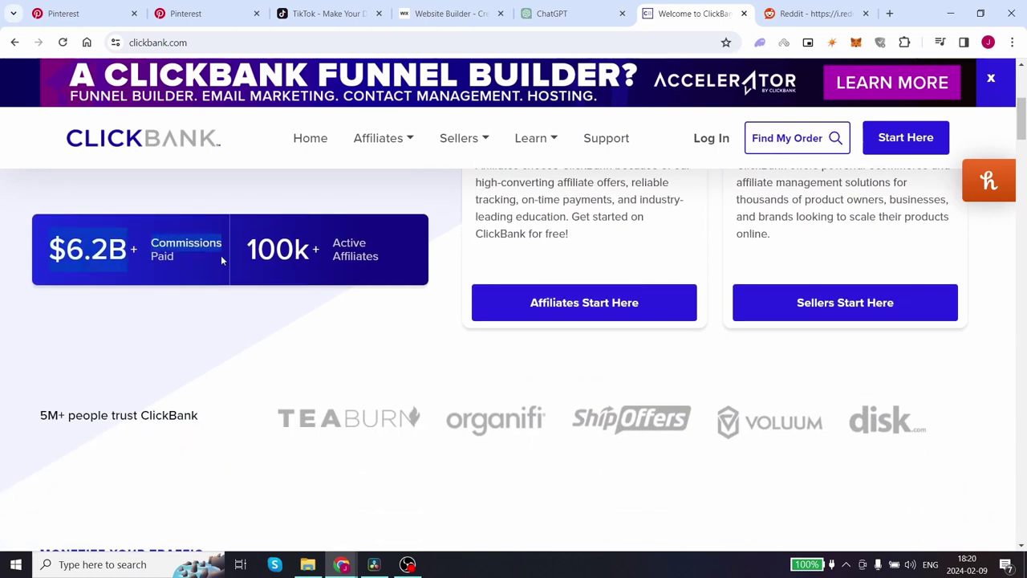
click(221, 258)
- Scroll down the ClickBank homepage to the customer testimonials section
scroll(221, 262, down, 4)
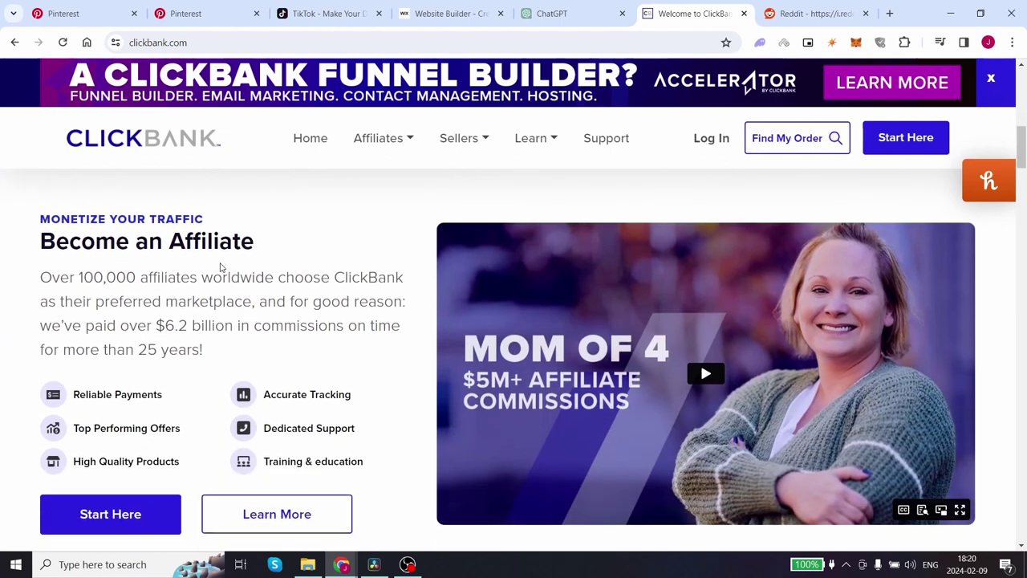
scroll(222, 267, down, 1)
scroll(221, 265, down, 7)
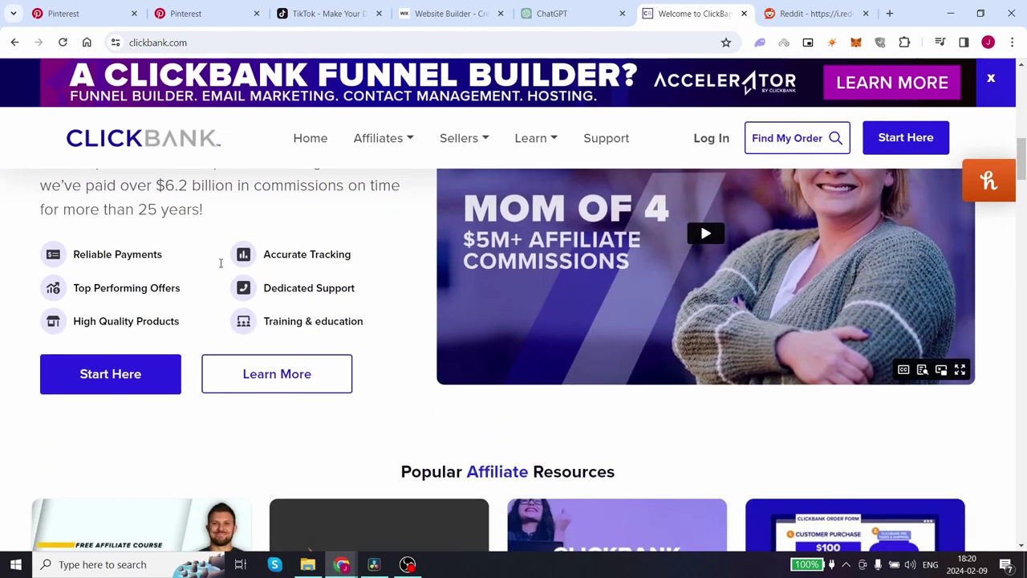
scroll(220, 267, down, 5)
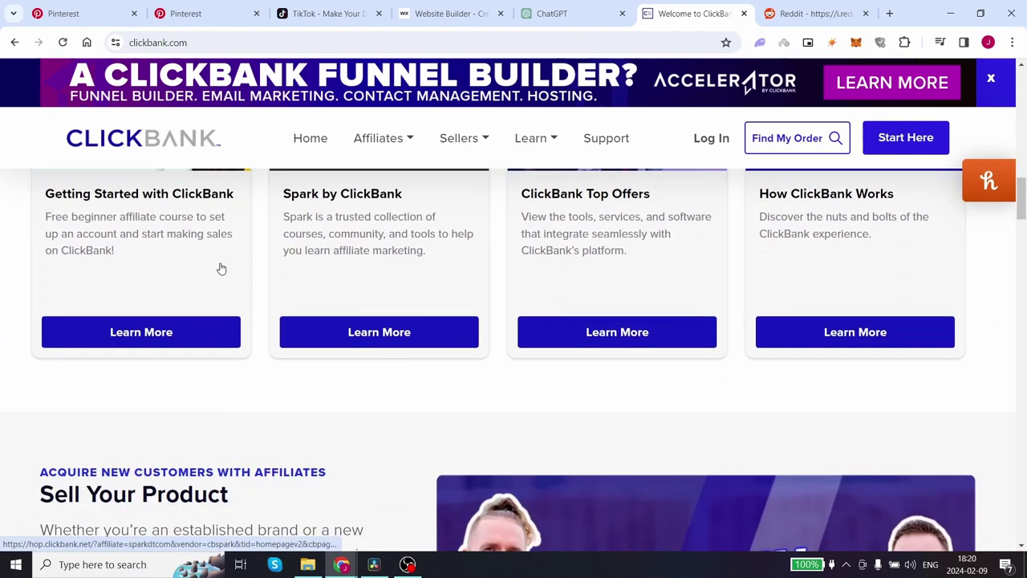
scroll(220, 264, down, 3)
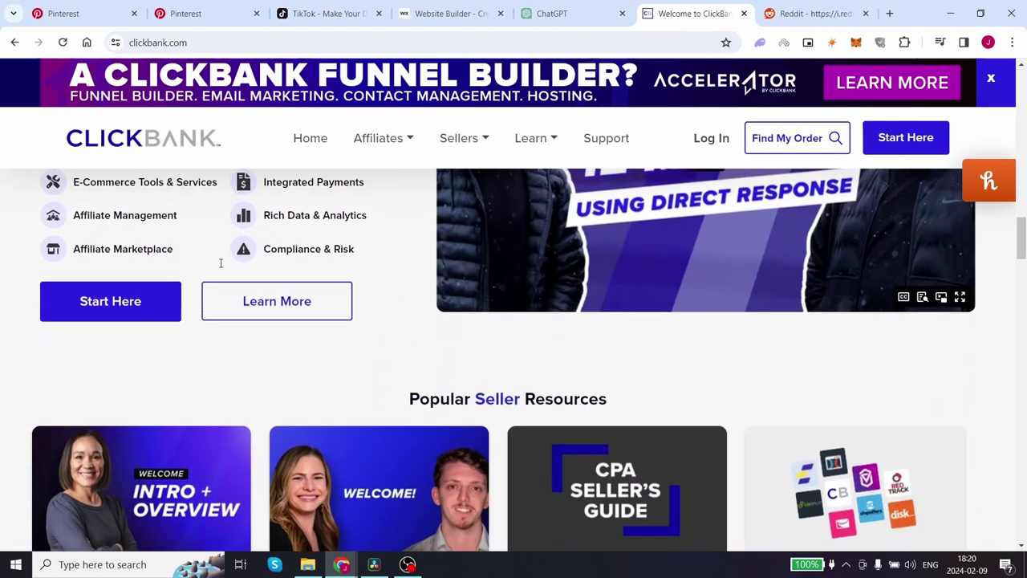
scroll(221, 265, down, 4)
scroll(221, 267, down, 6)
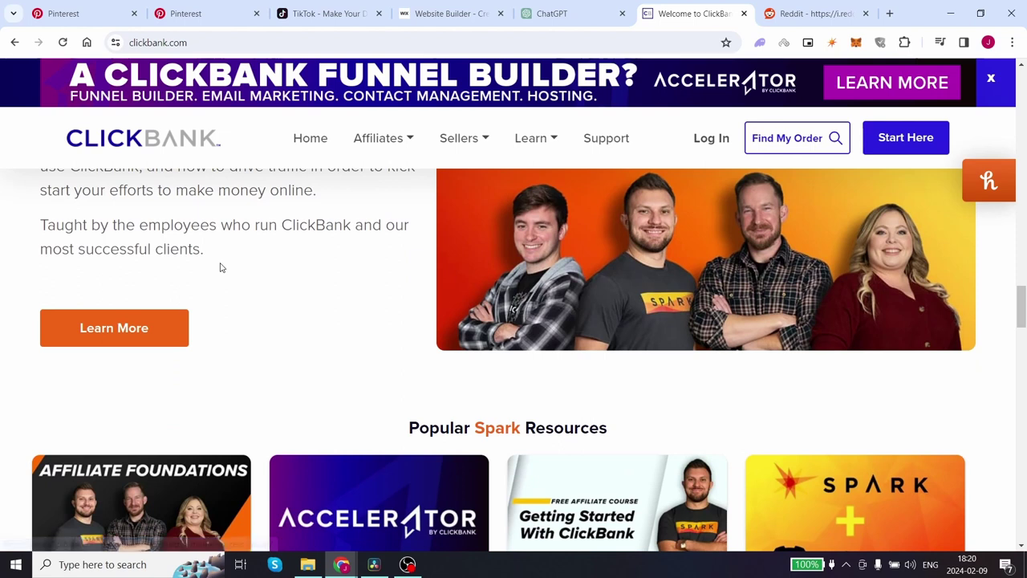
scroll(221, 268, down, 6)
scroll(221, 267, down, 5)
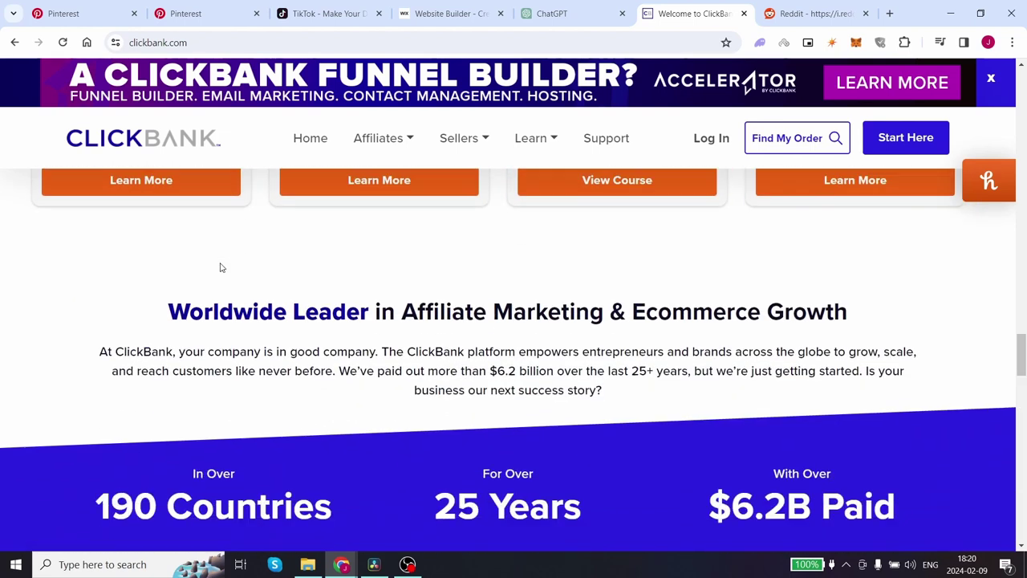
scroll(221, 268, down, 2)
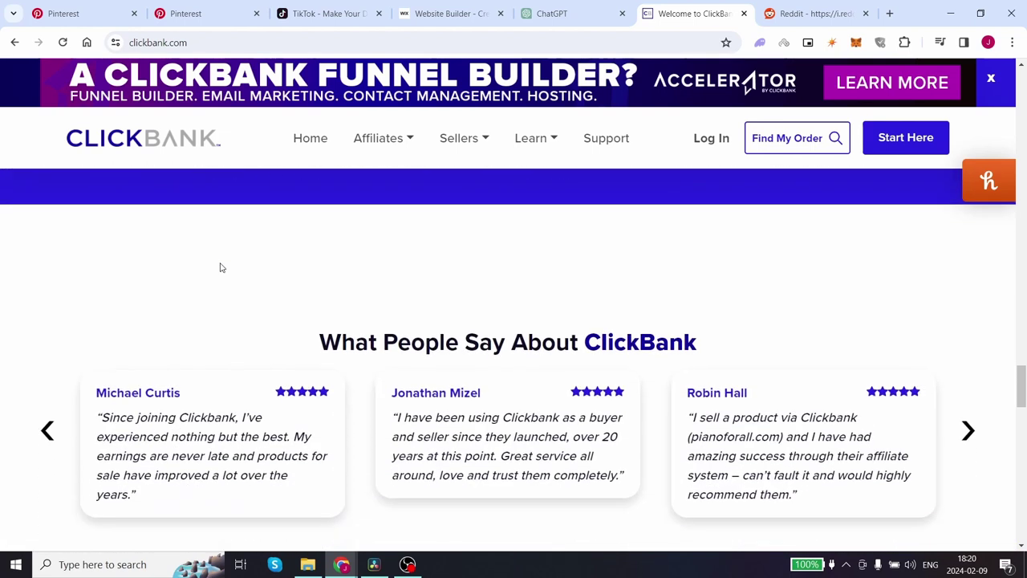
- Switch tabs so the blank Untitled Google Docs document is showing
click(814, 26)
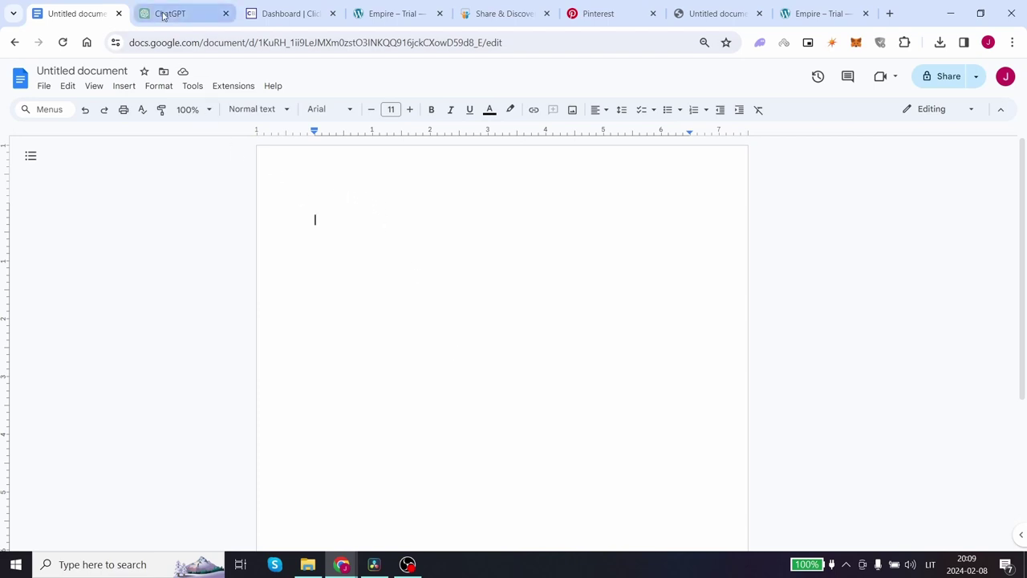
- Glance at the empty ChatGPT chat, then bring up the ClickBank Marketplace dashboard
click(164, 15)
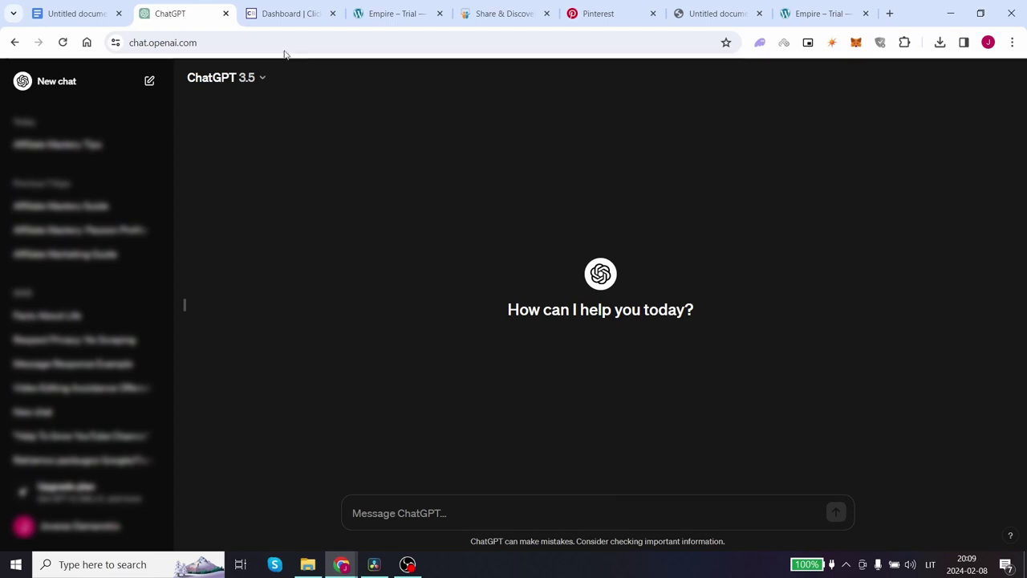
click(274, 23)
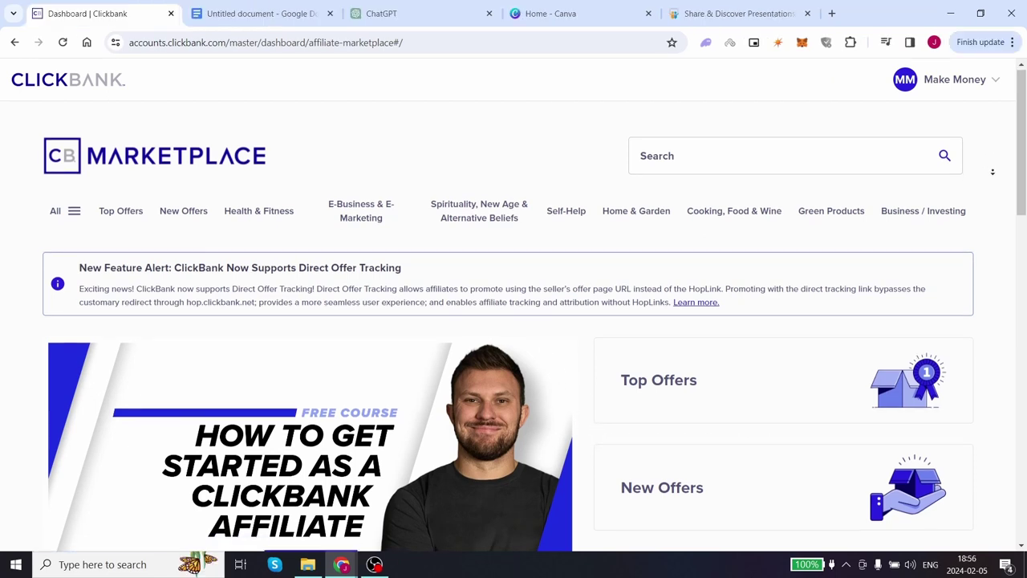
- Scroll the ClickBank marketplace down to the FAQ, then list Top Offers (1930 results, Puravive first)
scroll(995, 183, down, 1)
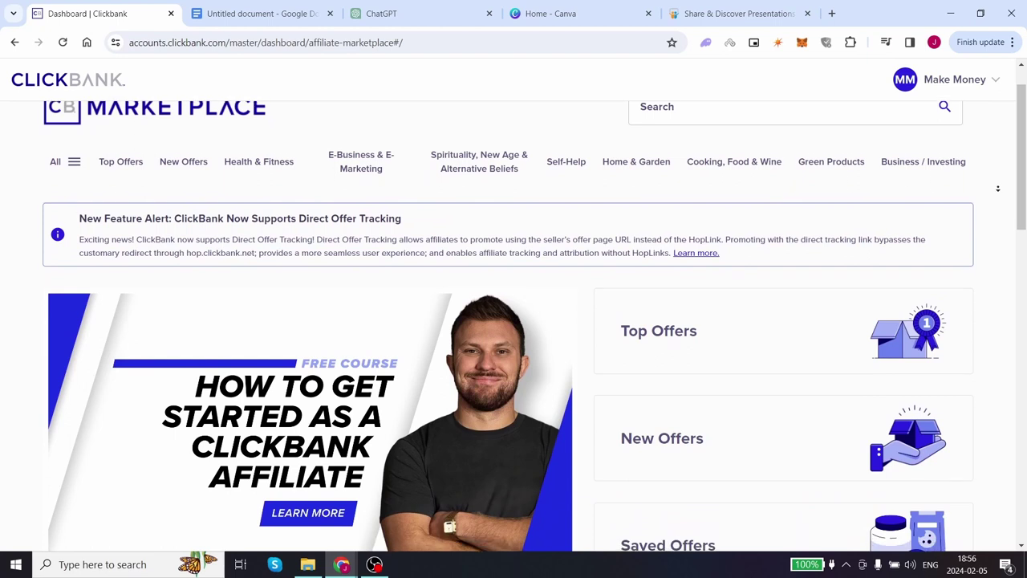
scroll(997, 189, down, 3)
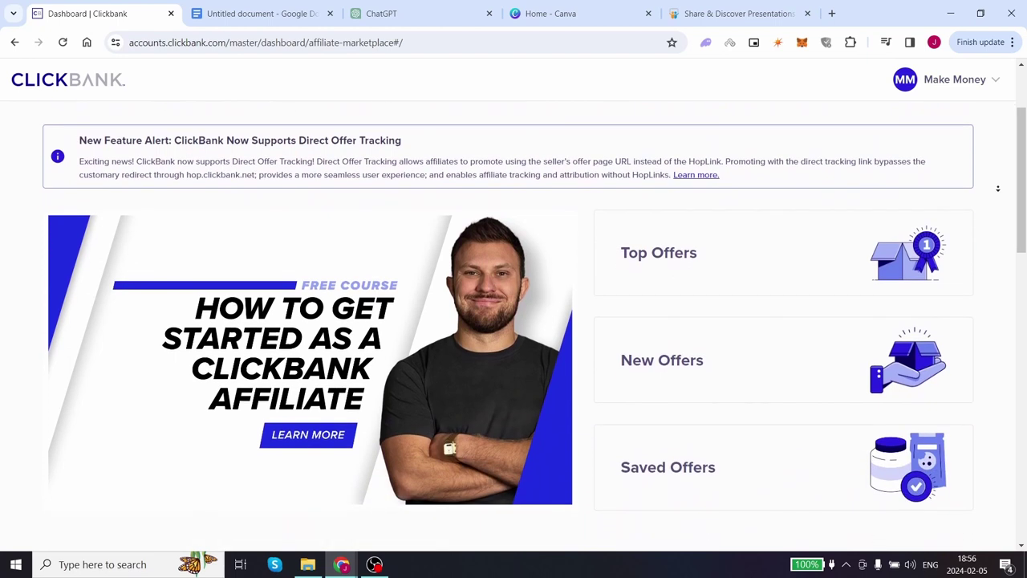
scroll(997, 188, down, 3)
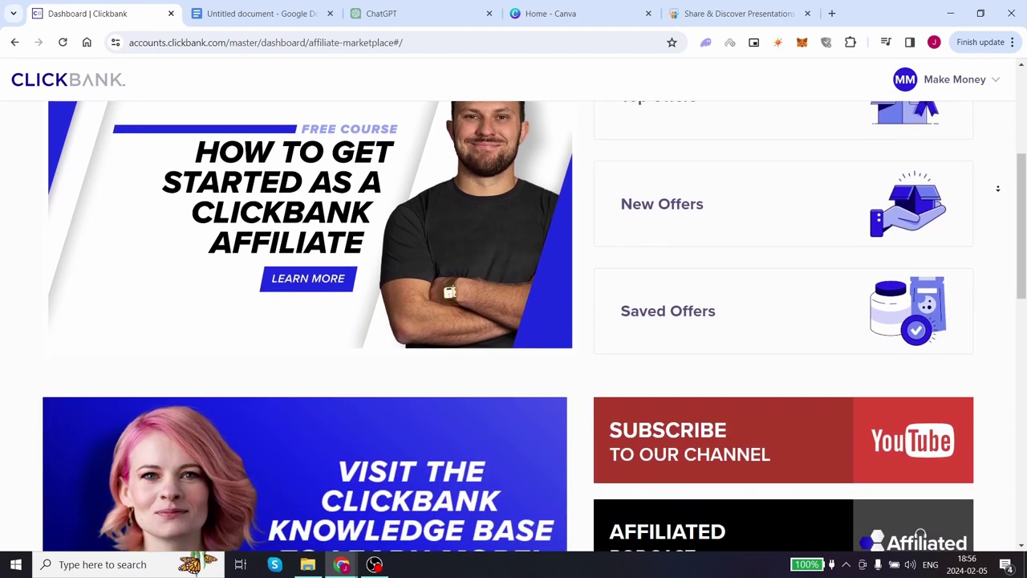
scroll(997, 188, down, 3)
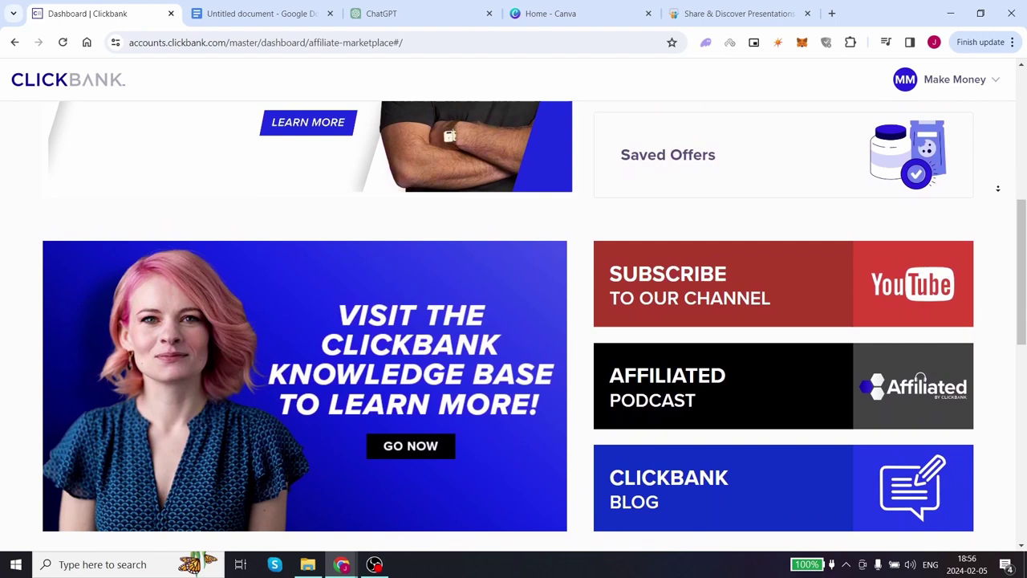
scroll(997, 189, down, 3)
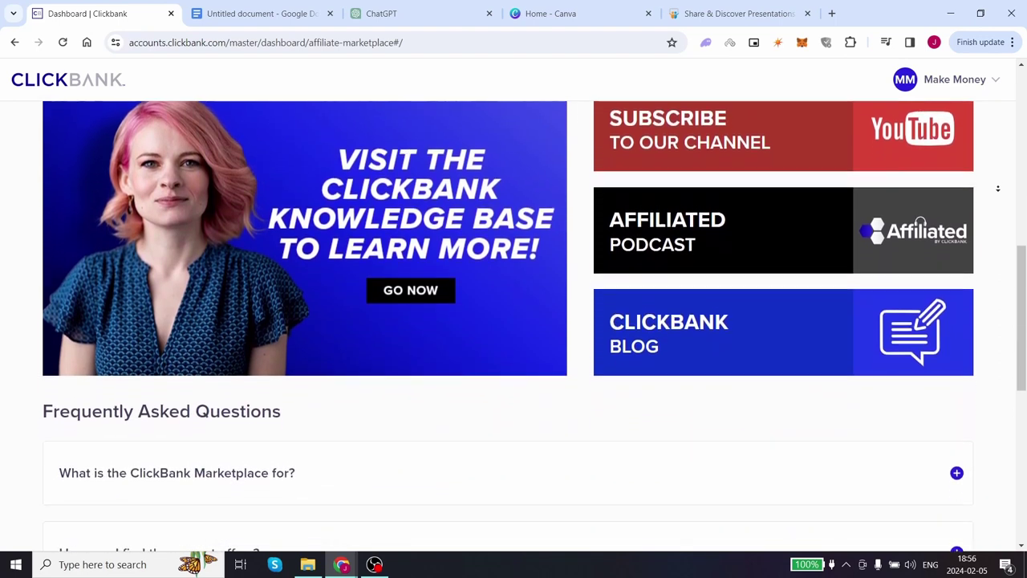
scroll(998, 193, down, 3)
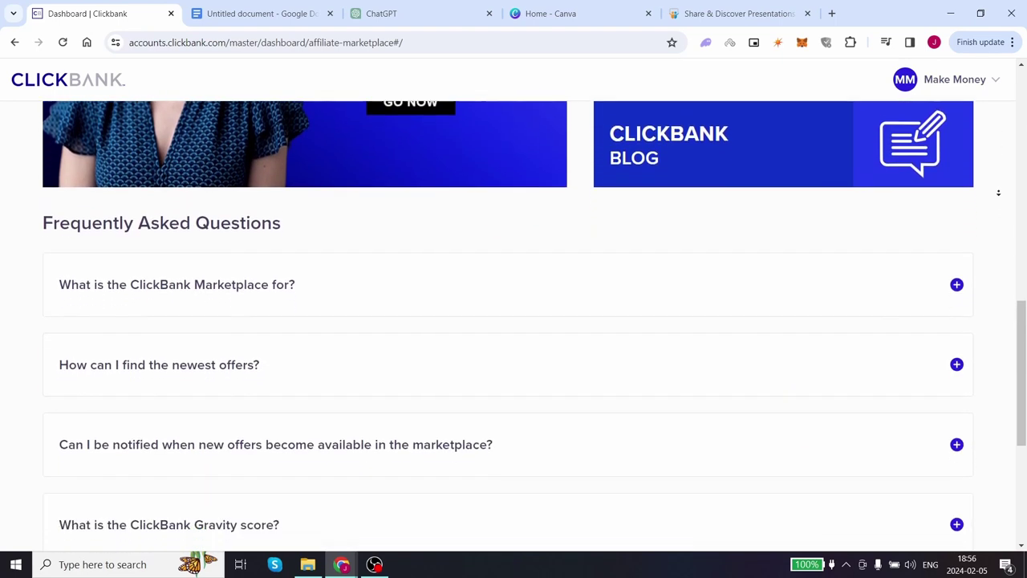
scroll(998, 192, down, 3)
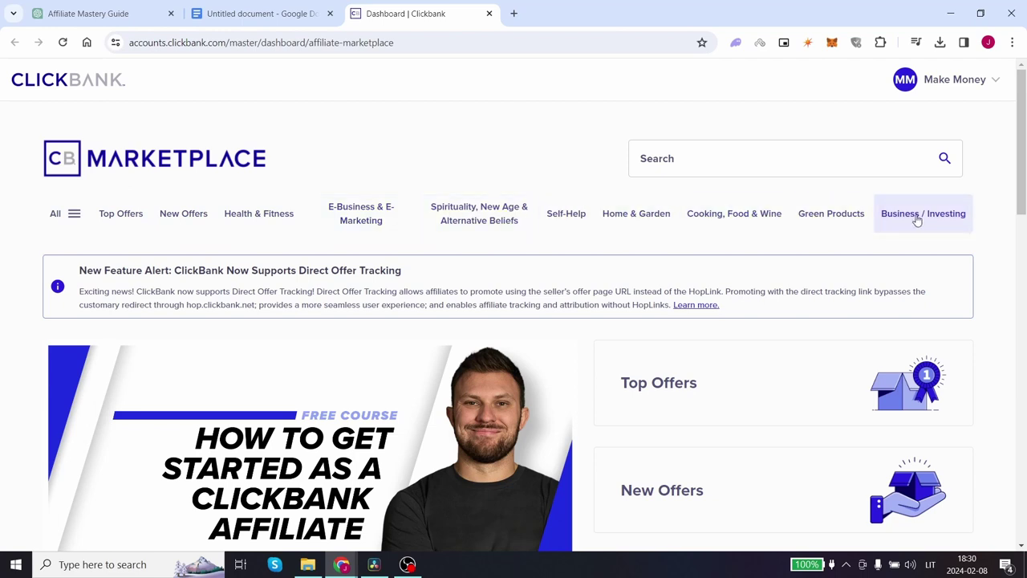
click(118, 215)
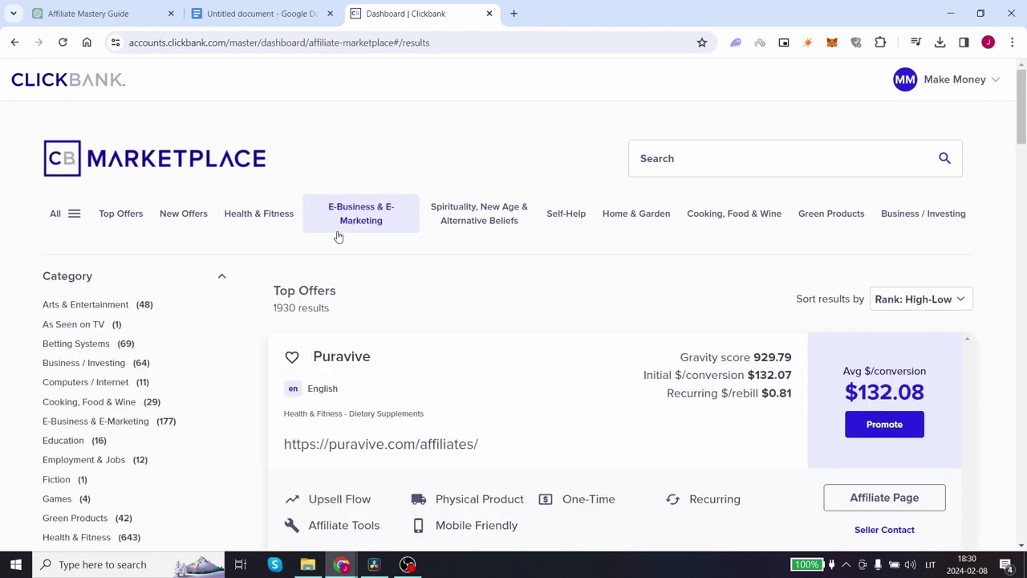
scroll(371, 310, down, 2)
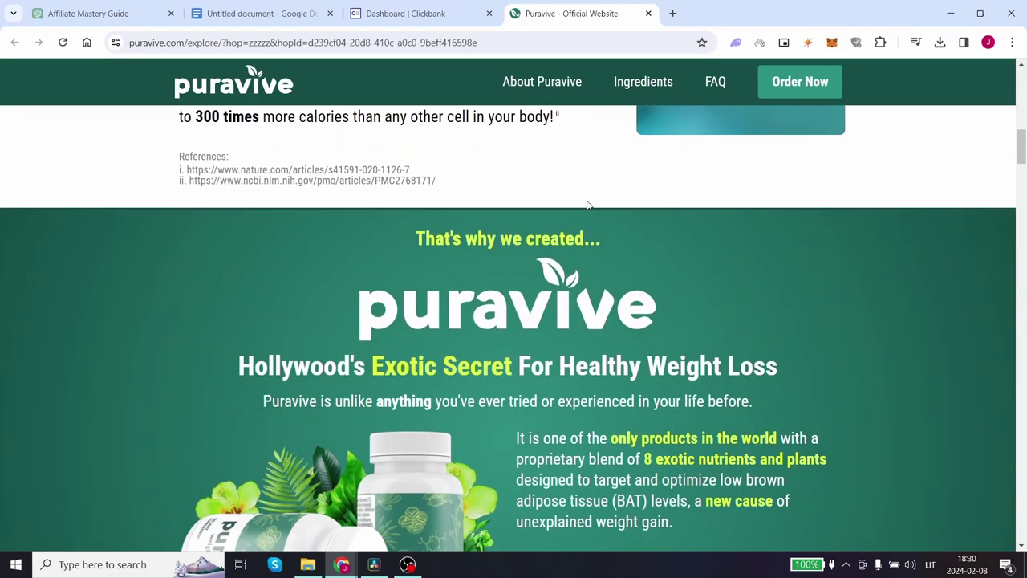
- Read through Puravive's ingredients and bonus offers, then close its sales page
scroll(587, 204, down, 8)
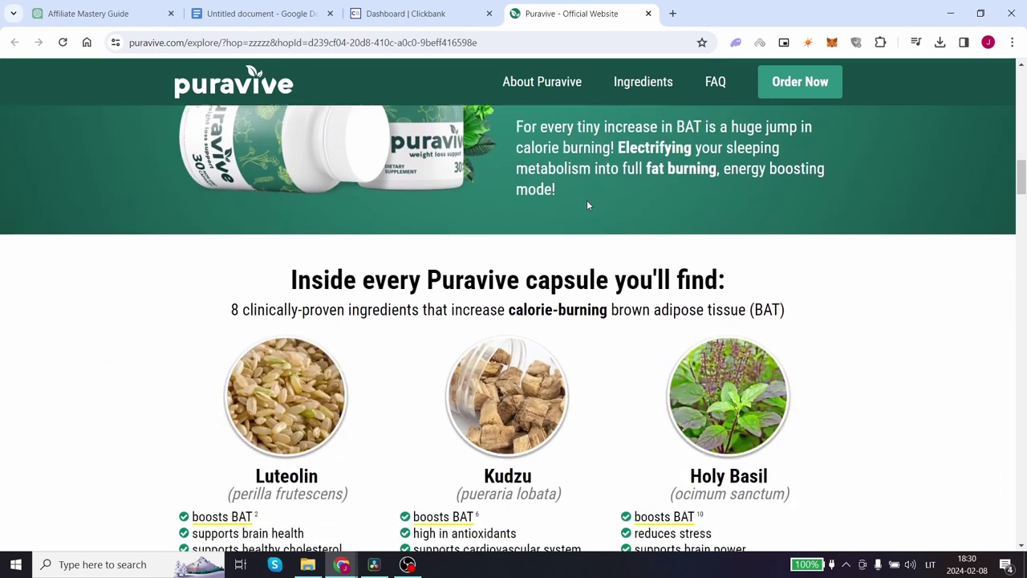
scroll(587, 205, down, 10)
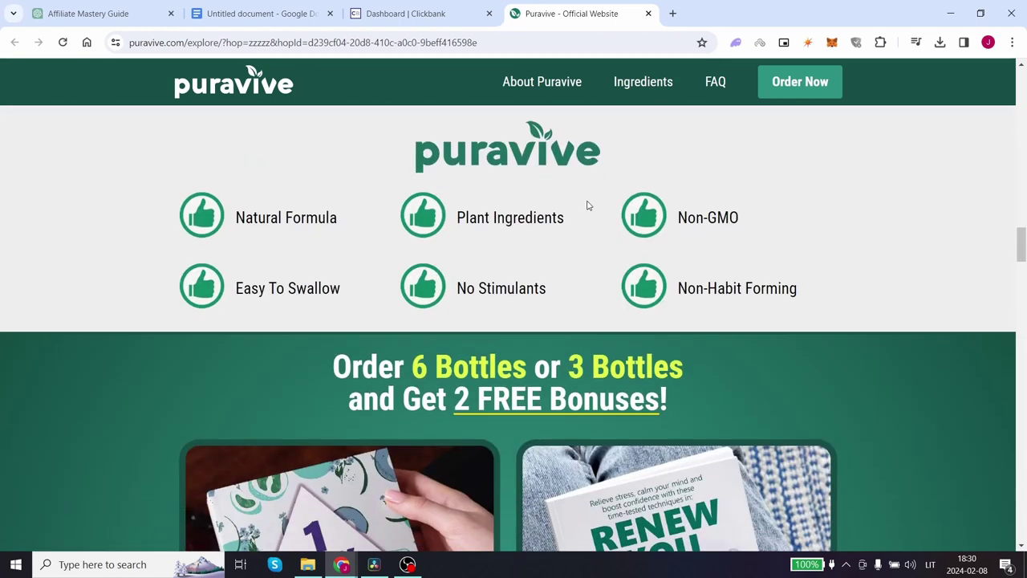
scroll(586, 206, down, 10)
key(ctrl+w)
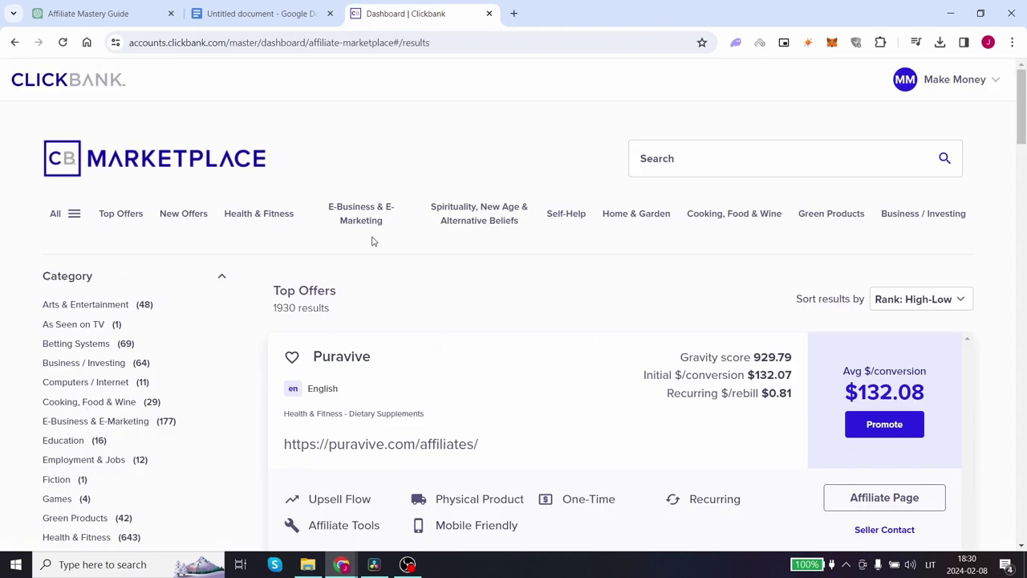
- Filter to E-Business & E-Marketing > Affiliate Marketing and highlight FREE Traffic System's $397.99 average
click(365, 216)
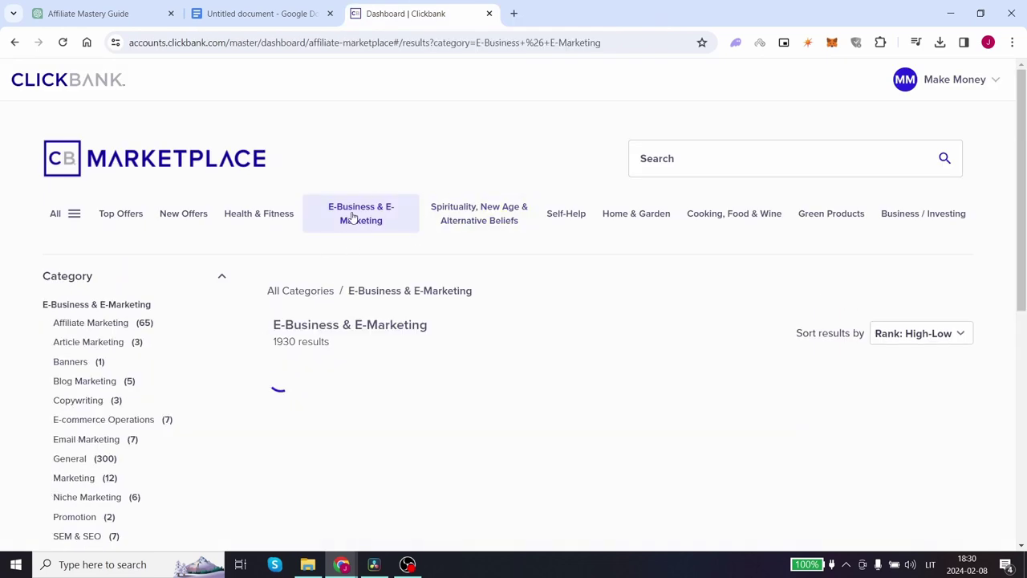
click(93, 326)
scroll(443, 332, down, 12)
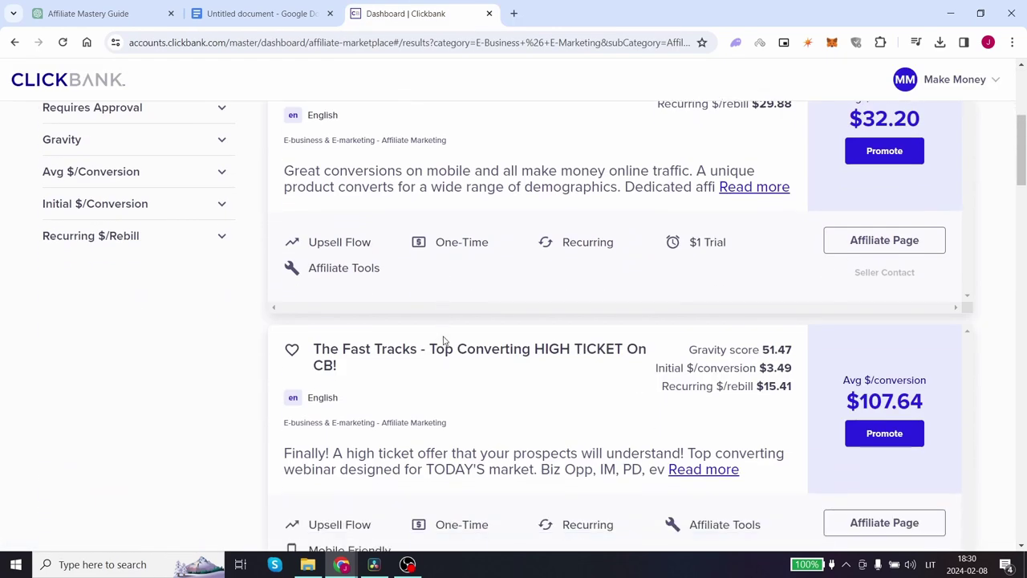
scroll(427, 334, down, 1)
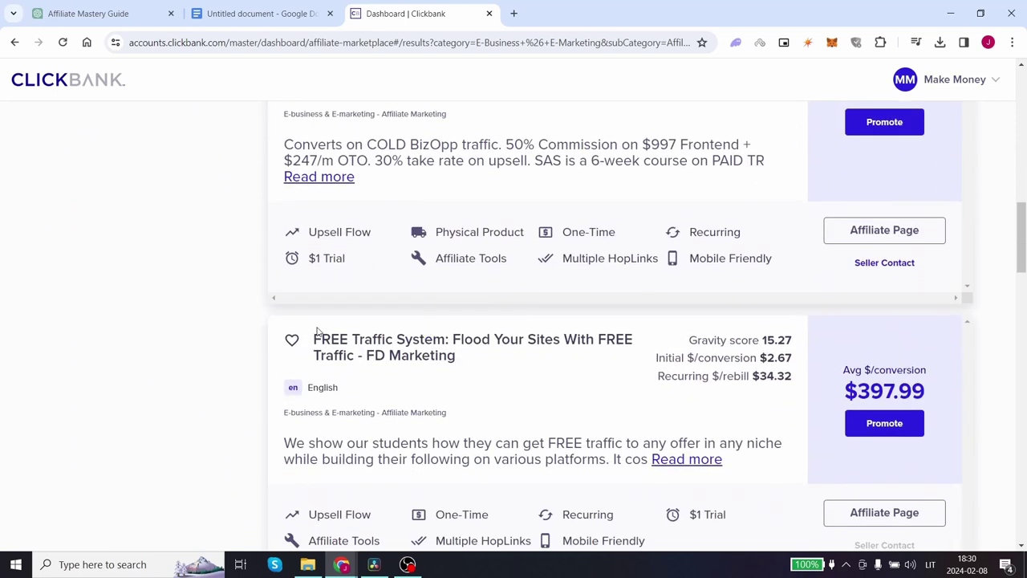
drag(305, 337, 486, 358)
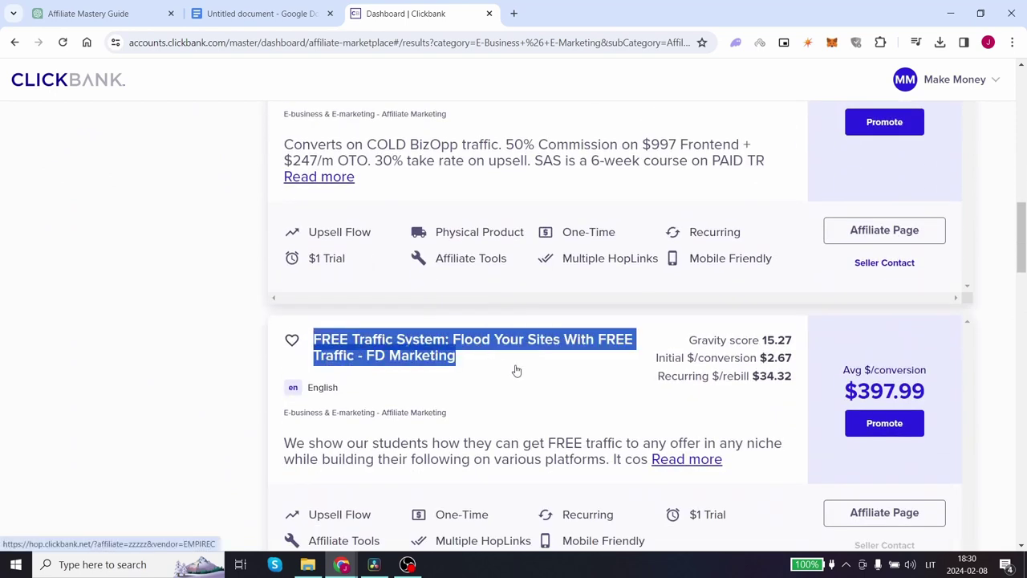
drag(959, 396, 842, 391)
scroll(995, 393, down, 5)
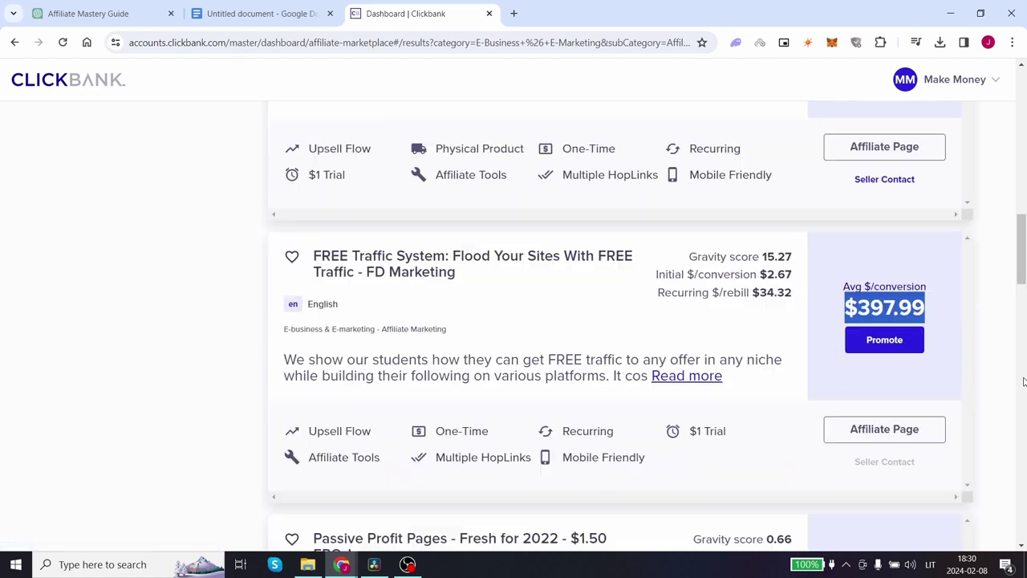
scroll(993, 351, up, 5)
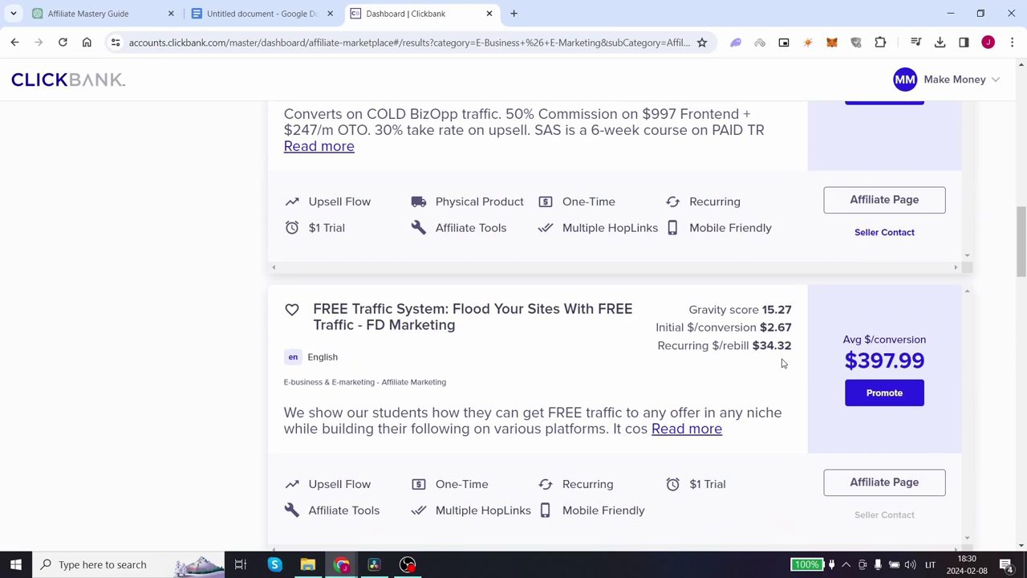
- Open the FREE Traffic System sales page and scroll through its $1 trial pricing and earnings proof
click(488, 317)
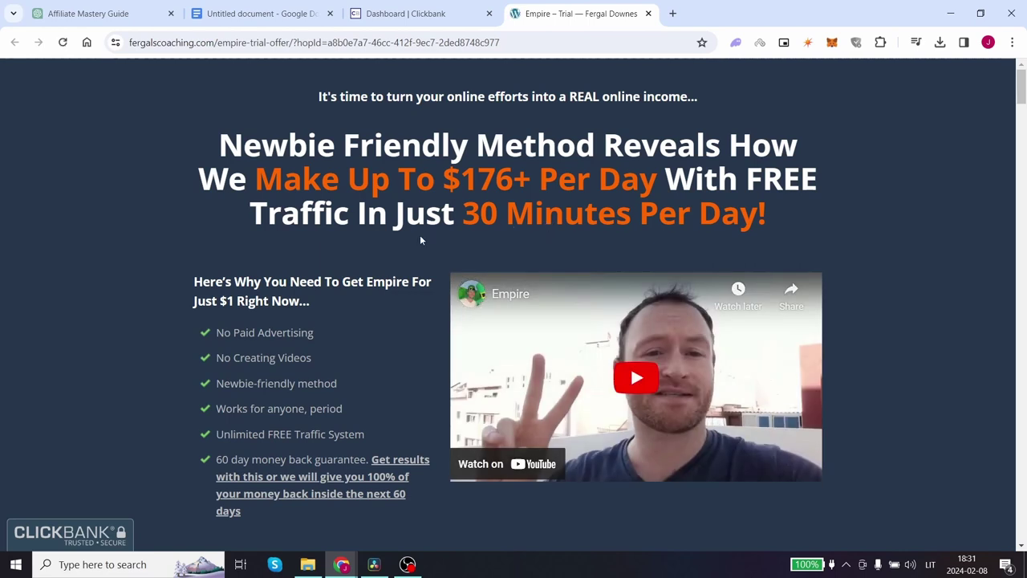
scroll(419, 234, down, 3)
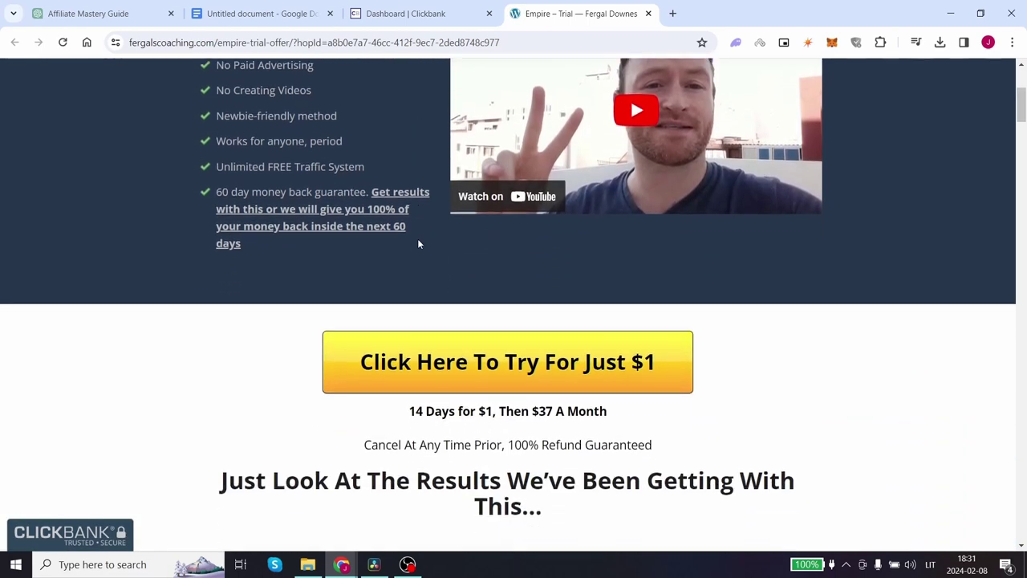
scroll(418, 244, down, 2)
scroll(420, 246, up, 5)
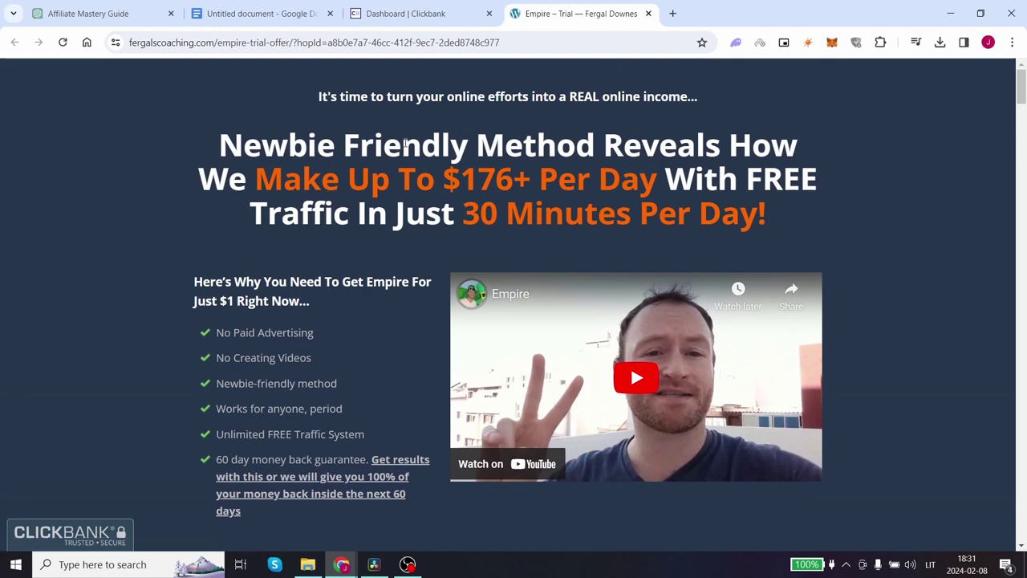
scroll(358, 247, down, 5)
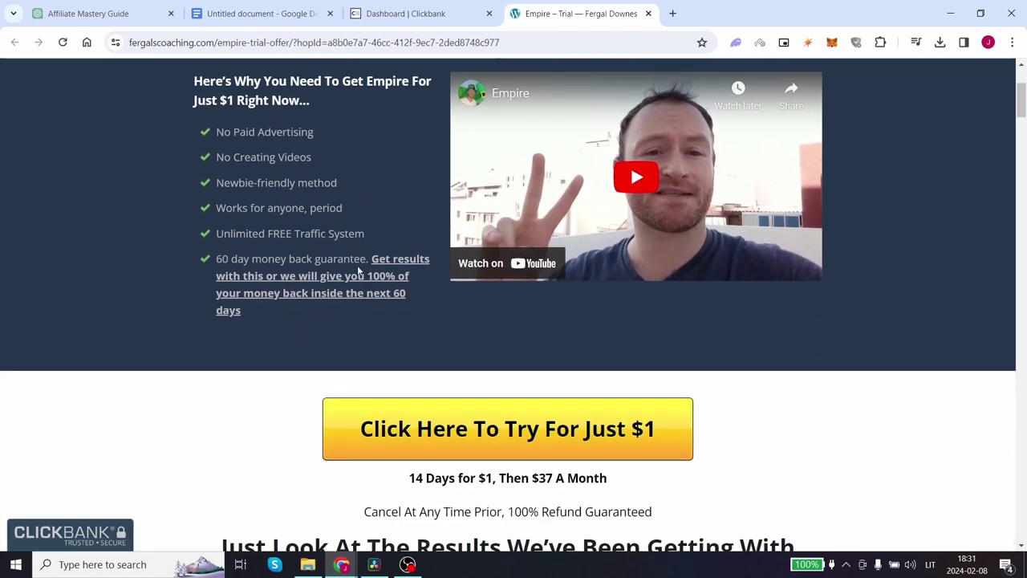
scroll(358, 270, down, 3)
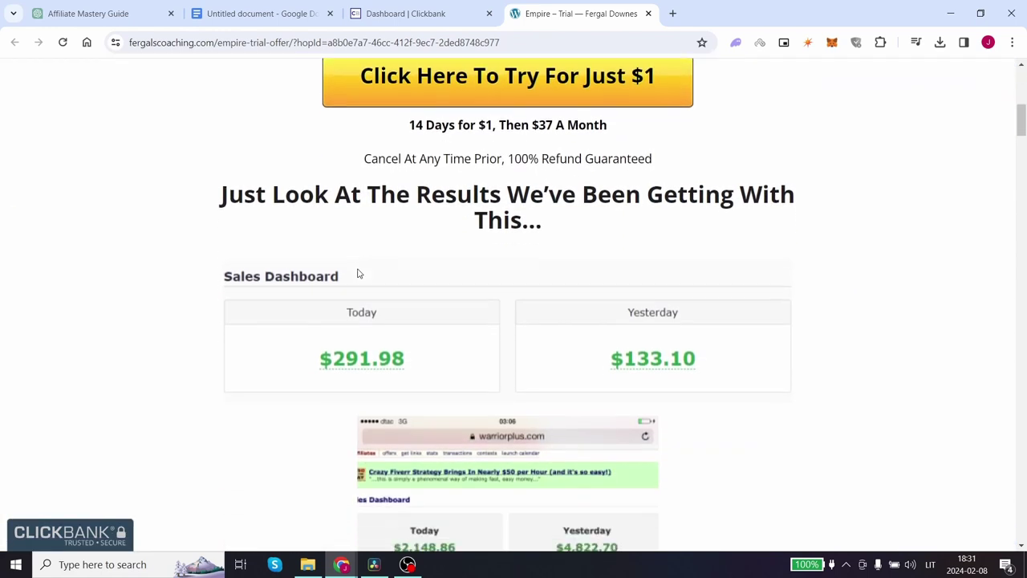
scroll(357, 269, up, 9)
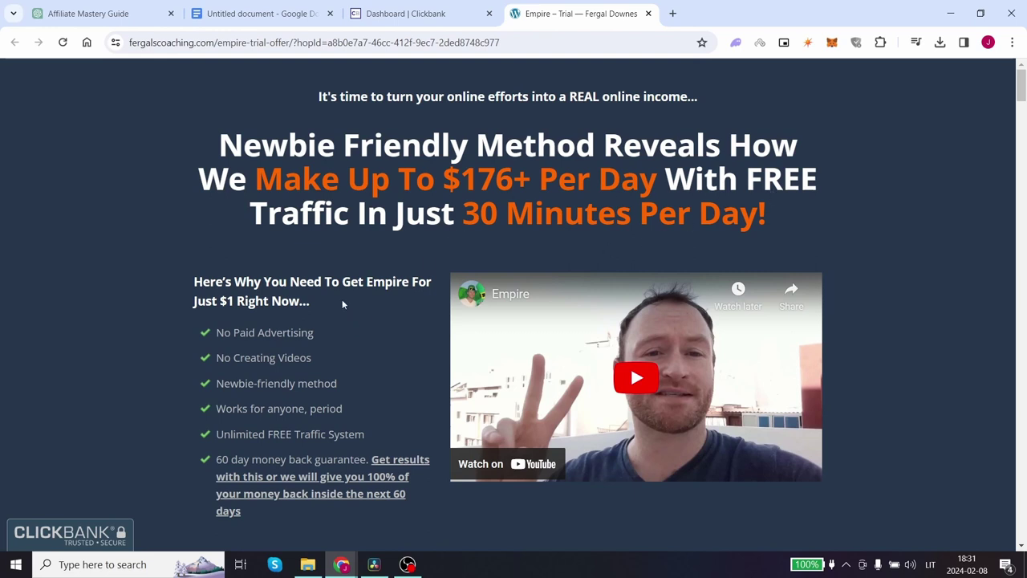
scroll(342, 302, down, 5)
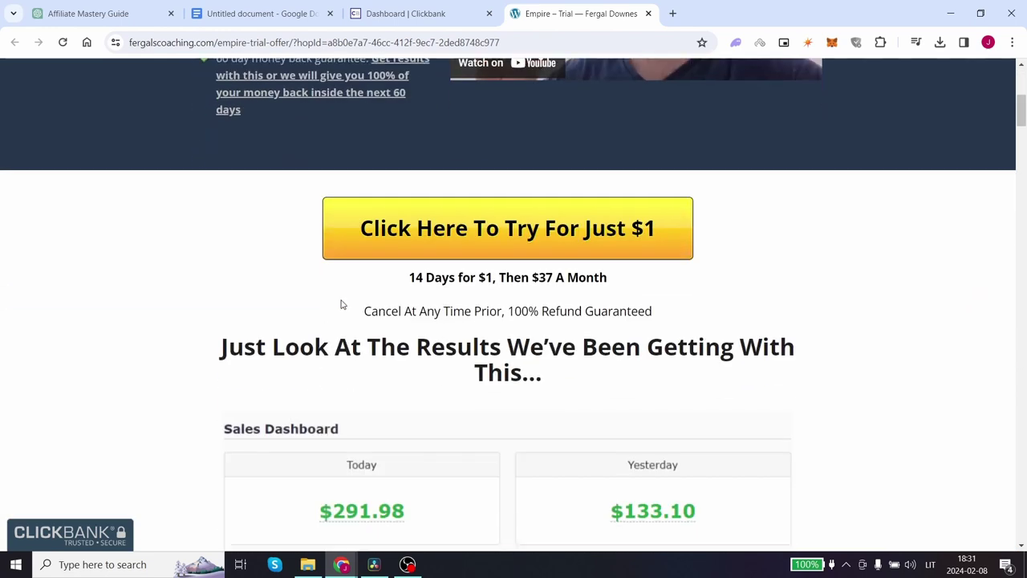
scroll(340, 303, down, 1)
scroll(349, 298, down, 1)
scroll(632, 225, up, 1)
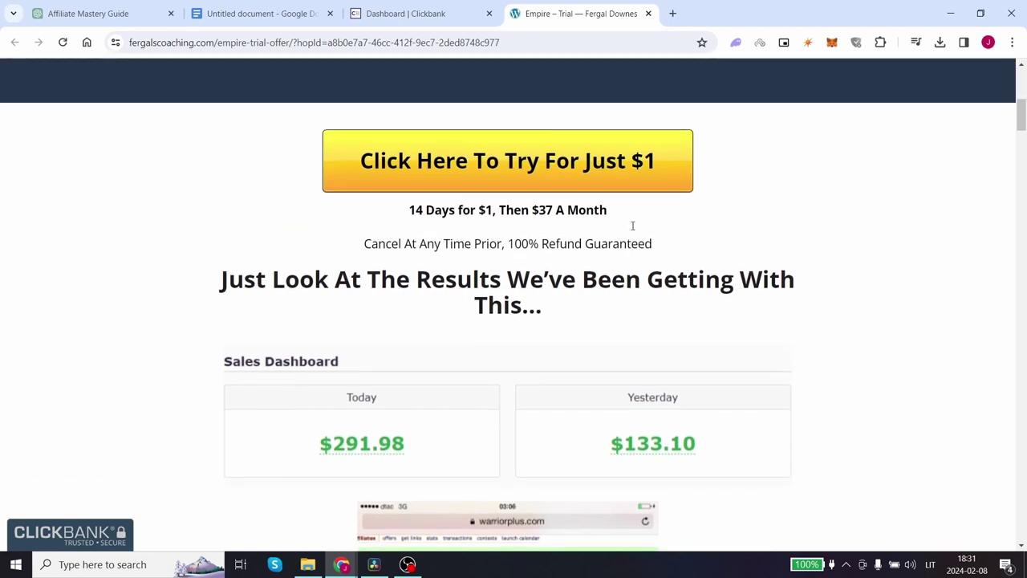
- Highlight the '14 Days for $1, Then $37 A Month' line, then scroll to the Affiliate Snapshot results
drag(615, 213, 398, 212)
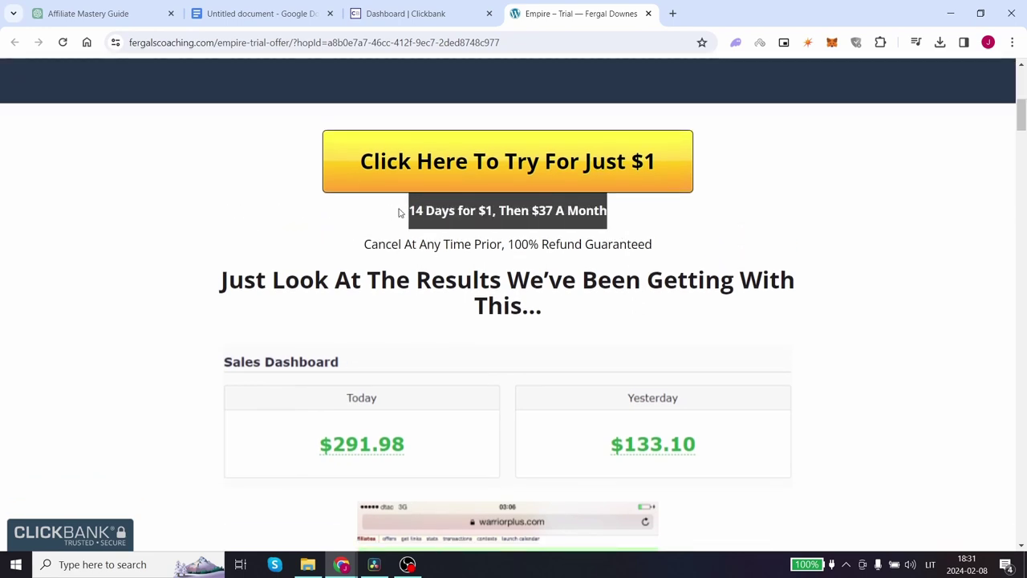
click(506, 239)
scroll(487, 261, down, 7)
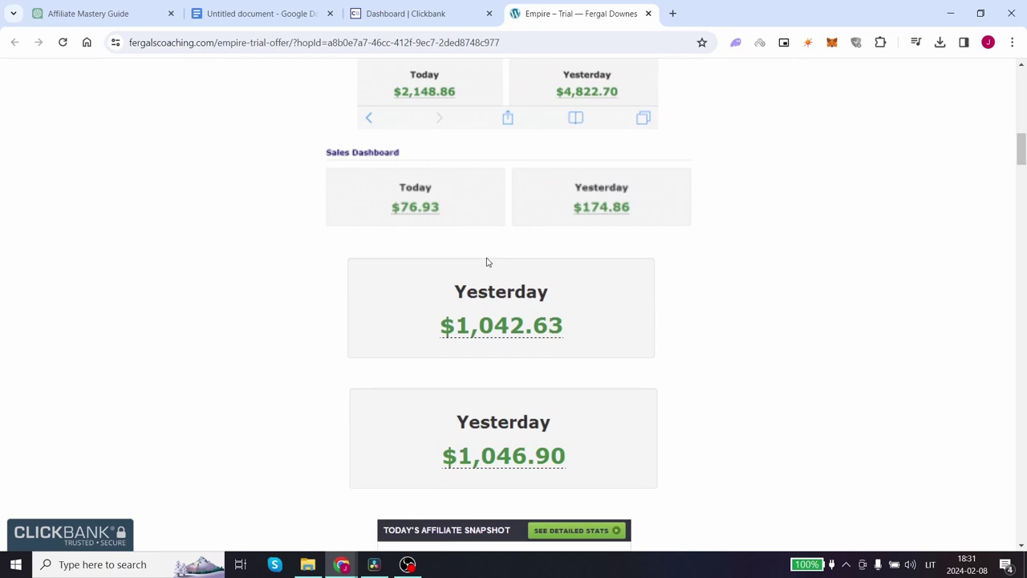
scroll(486, 262, down, 4)
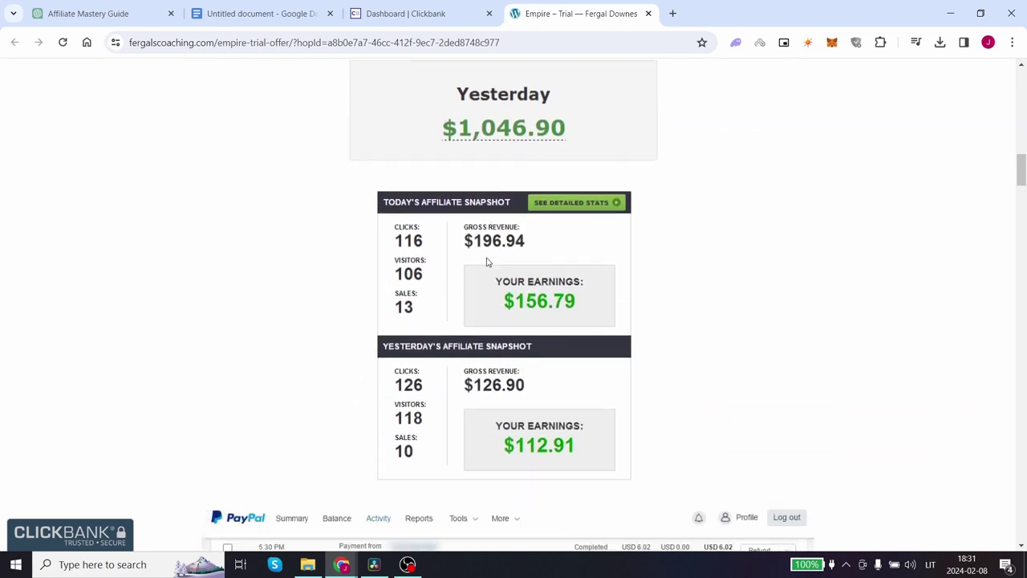
scroll(486, 261, down, 3)
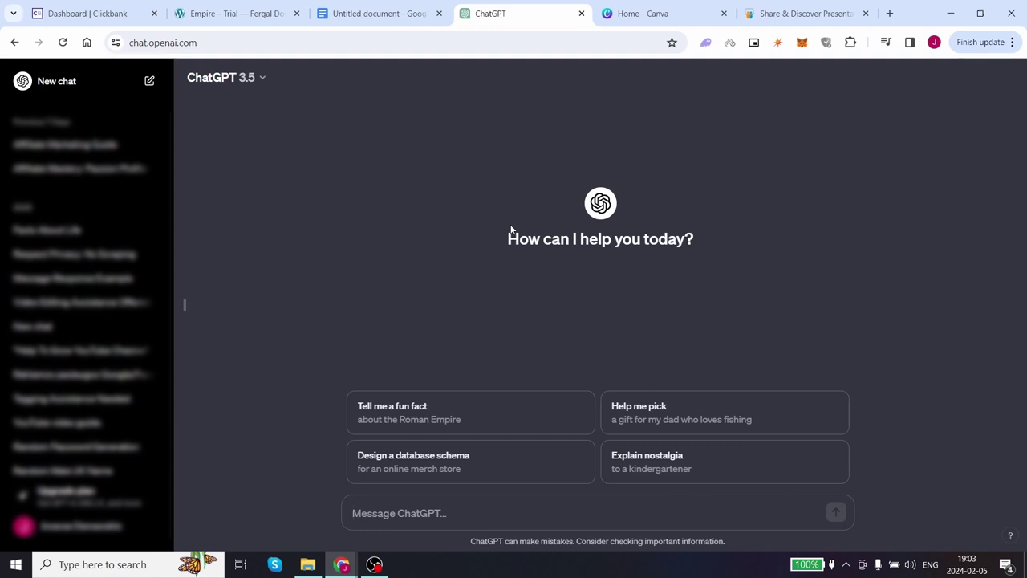
- Ask ChatGPT for 5 catchy affiliate marketing article titles and select the first title
click(425, 520)
text("give me)
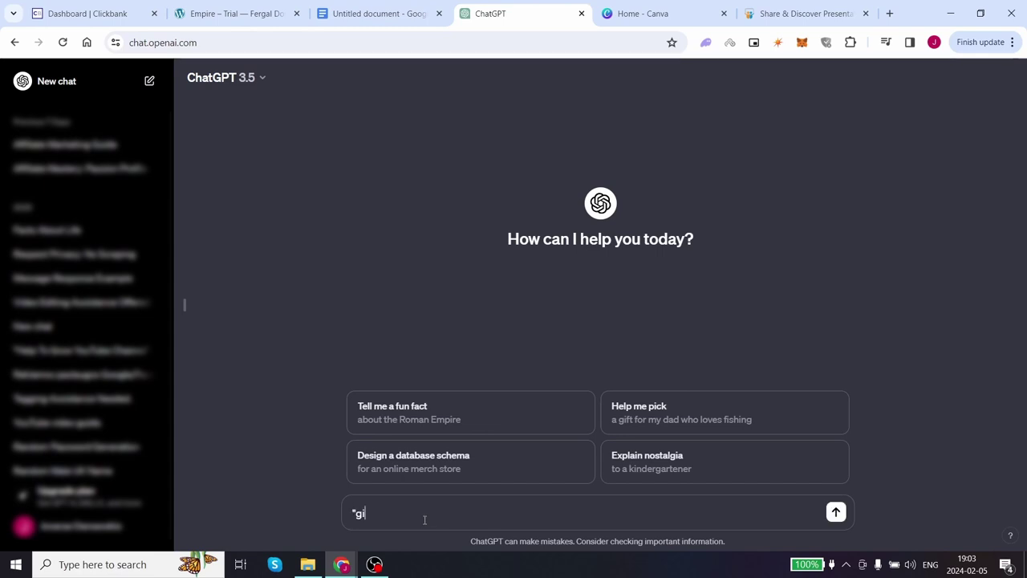
text( 5 catchy titles for aff)
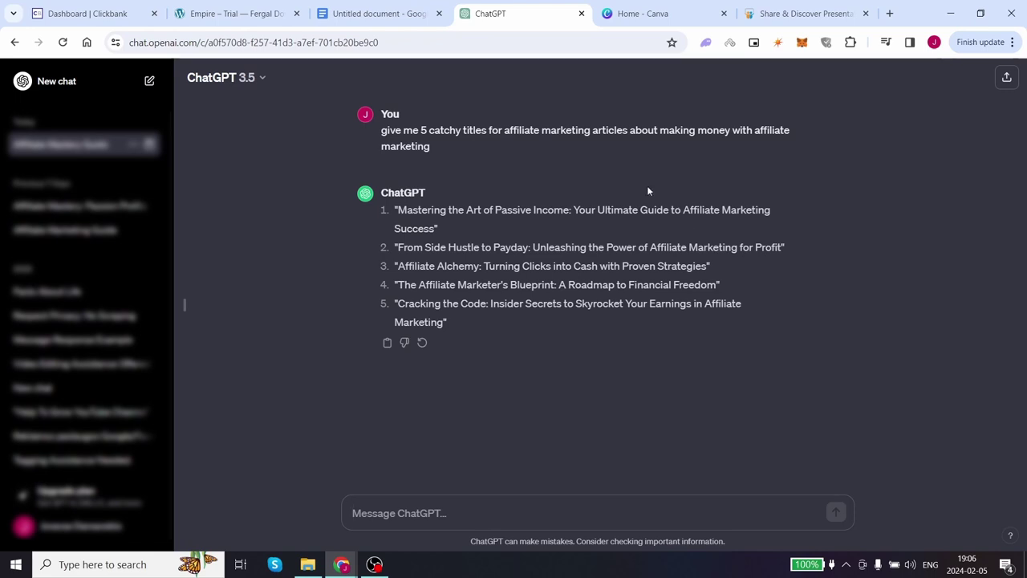
drag(437, 228, 398, 210)
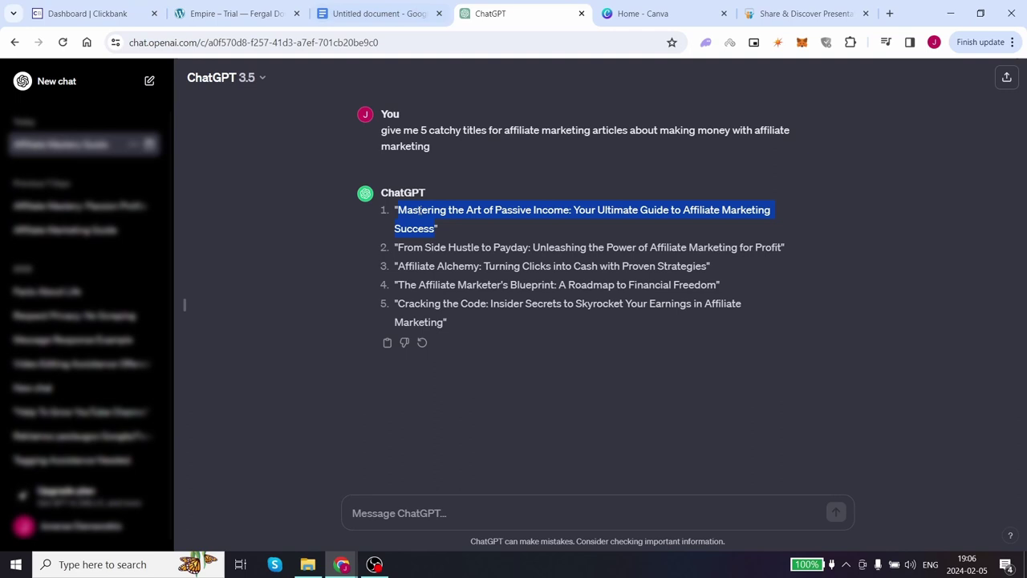
right_click(411, 226)
- Copy the passive-income title and paste it as plain text into the blank Google document
click(459, 245)
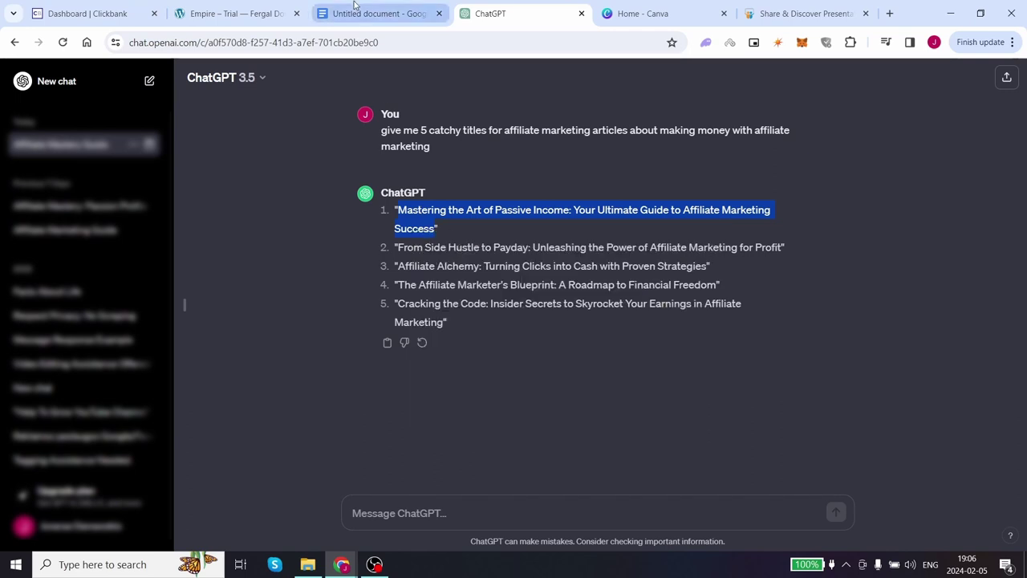
click(377, 13)
right_click(400, 238)
click(437, 289)
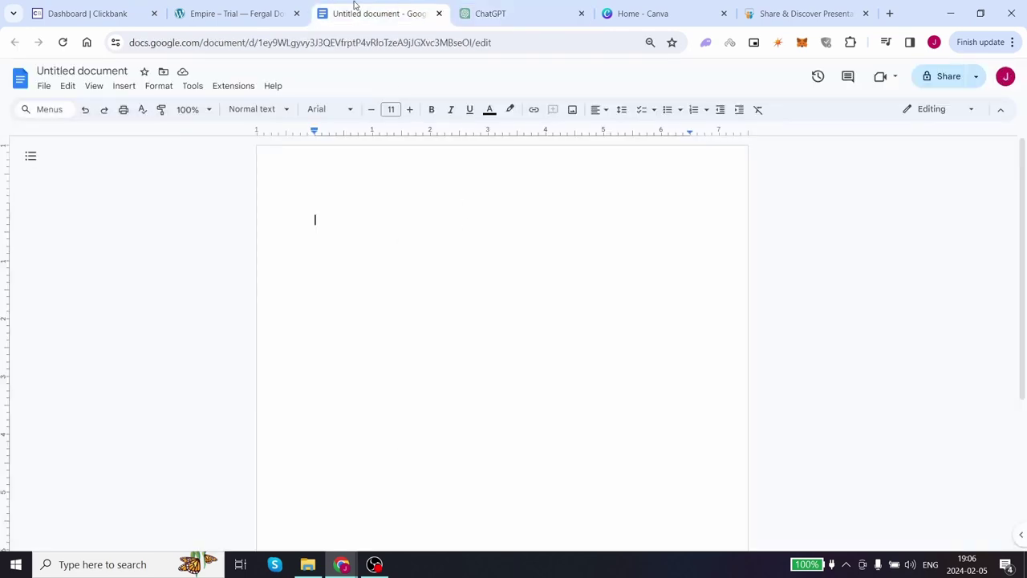
right_click(401, 237)
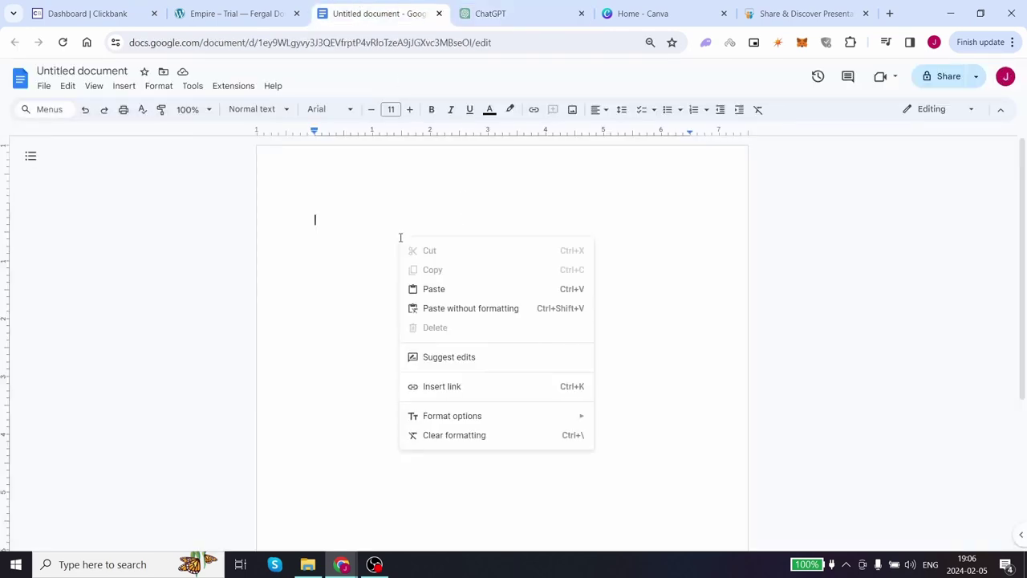
click(447, 308)
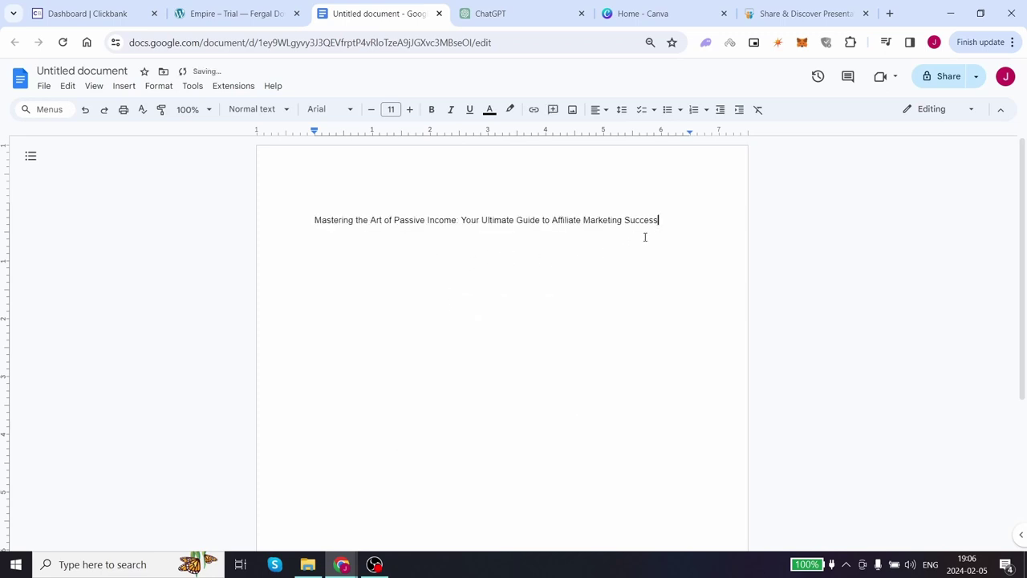
- Make the title bold, 13 pt and centred
key(ctrl+a)
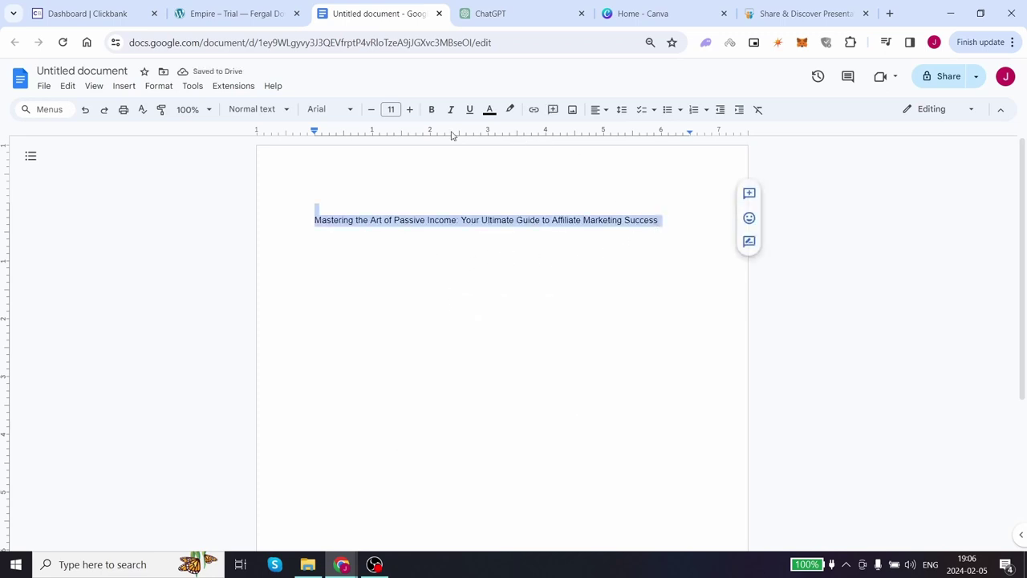
click(438, 113)
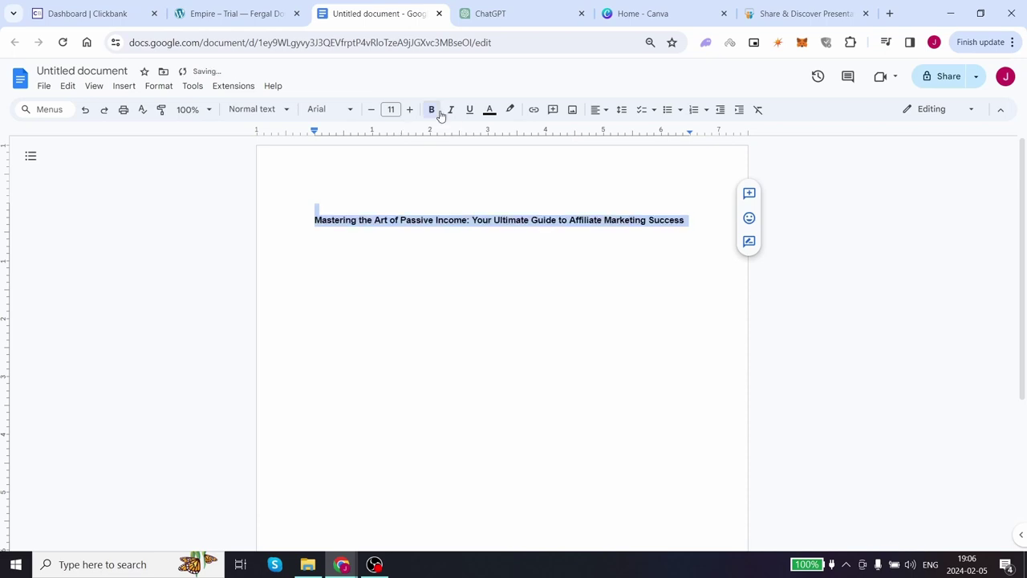
click(409, 110)
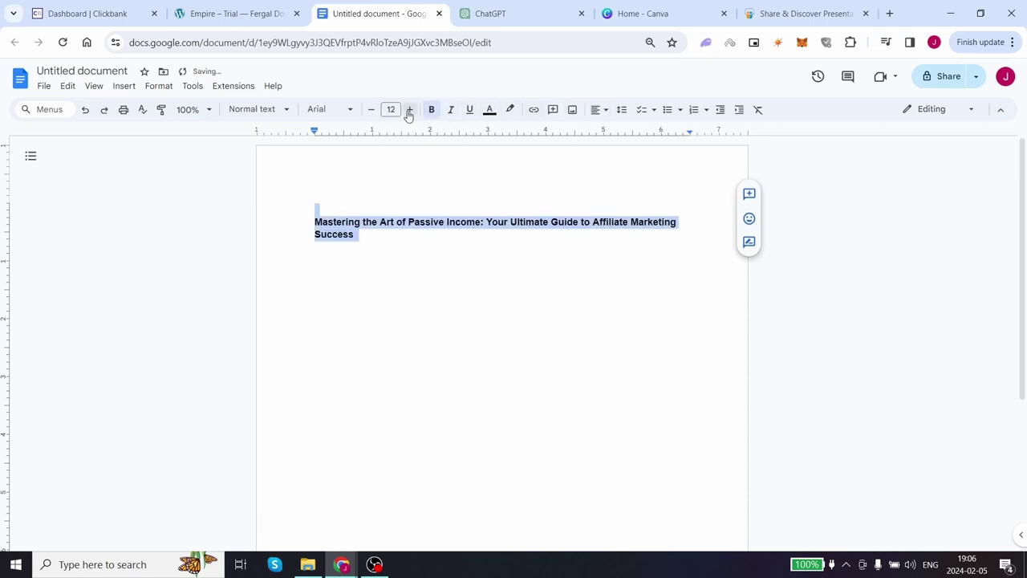
click(409, 110)
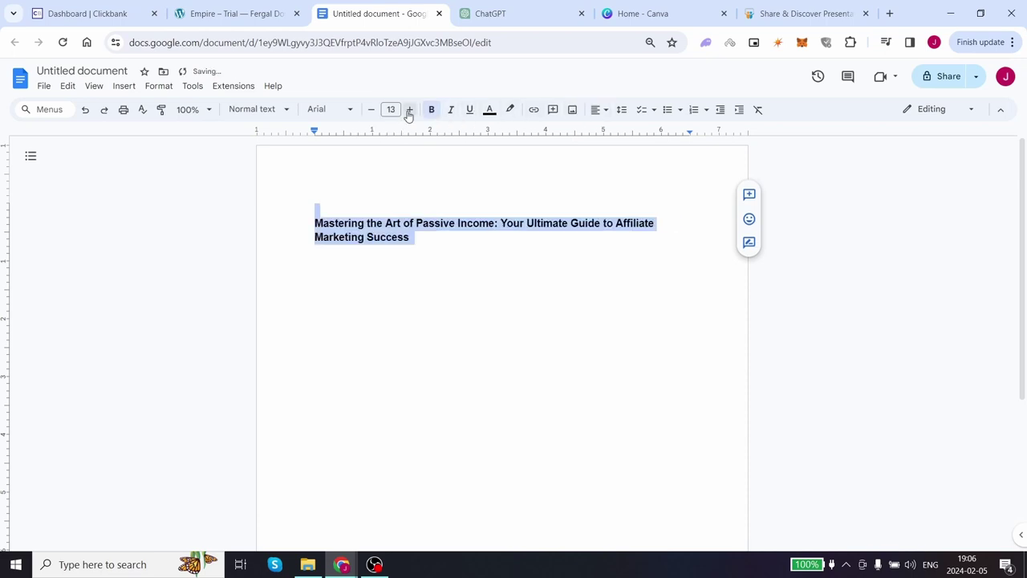
click(602, 113)
click(617, 133)
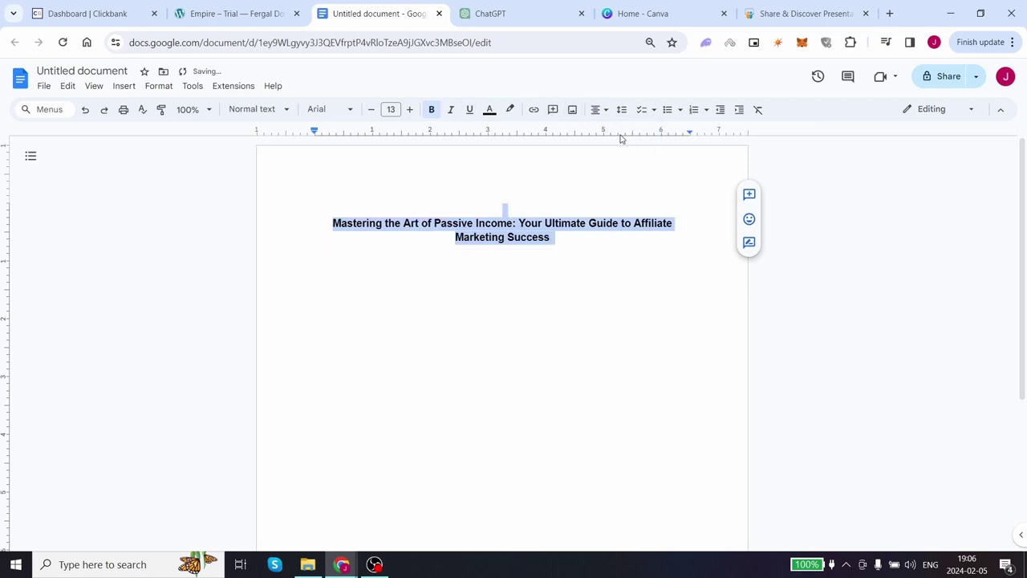
click(621, 246)
- Ask ChatGPT for 400 words on what affiliate marketing is and how it works
key(ctrl+Tab)
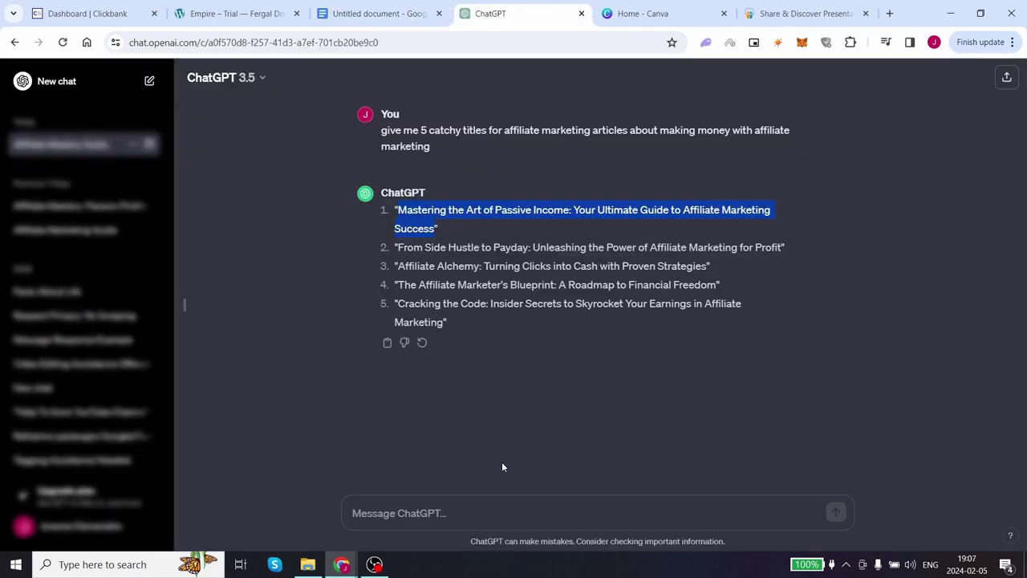
click(386, 516)
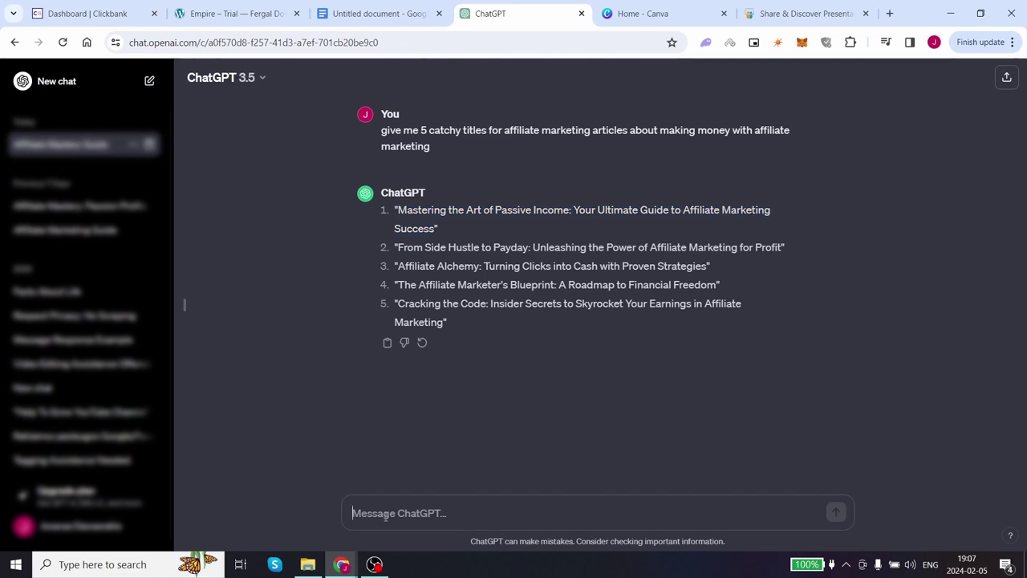
text(give me)
key(BackSpace)
key(BackSpace)
text(m)
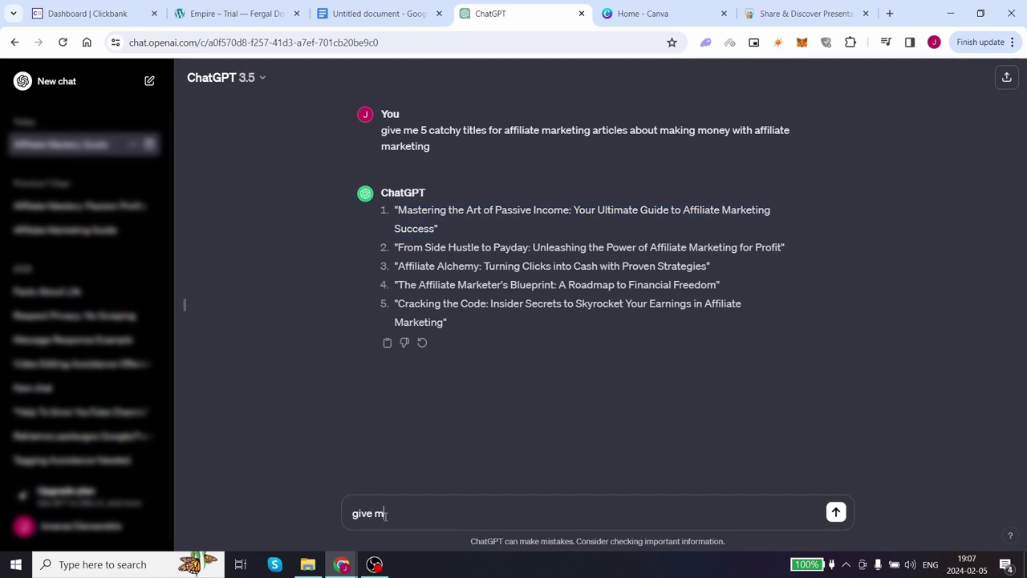
text(e 400 words on what af)
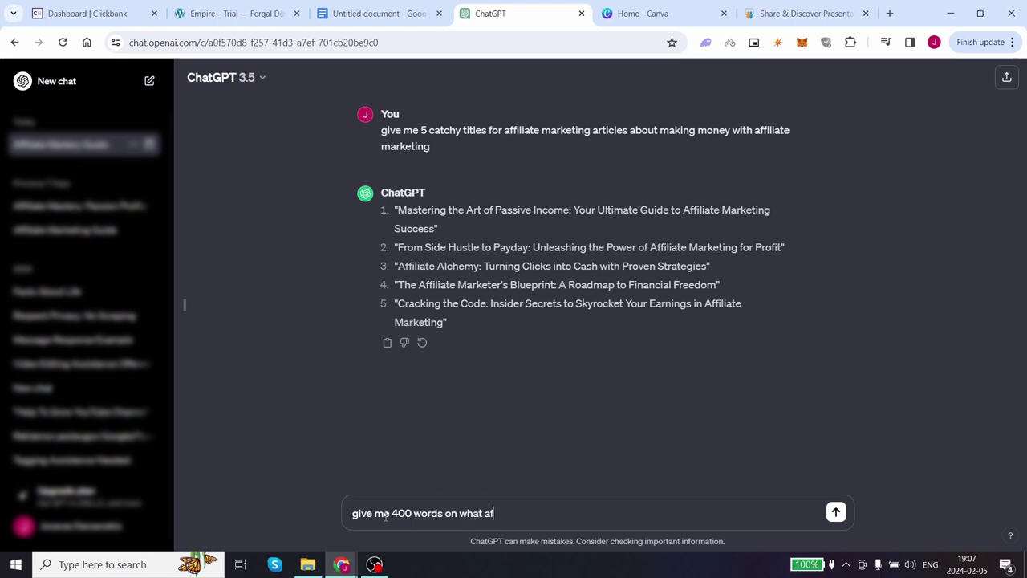
text(filiate marketing is and how it works)
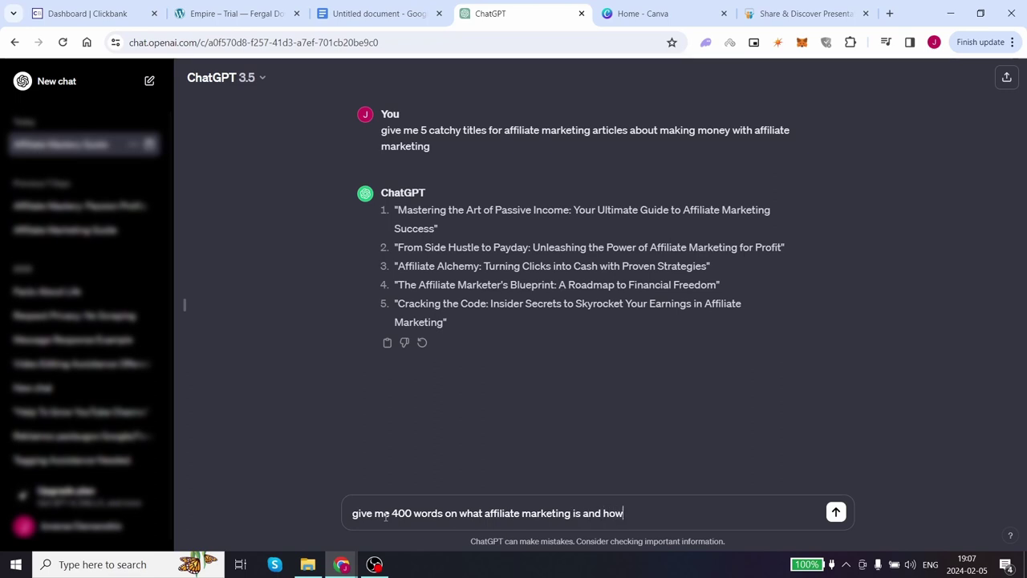
key(Return)
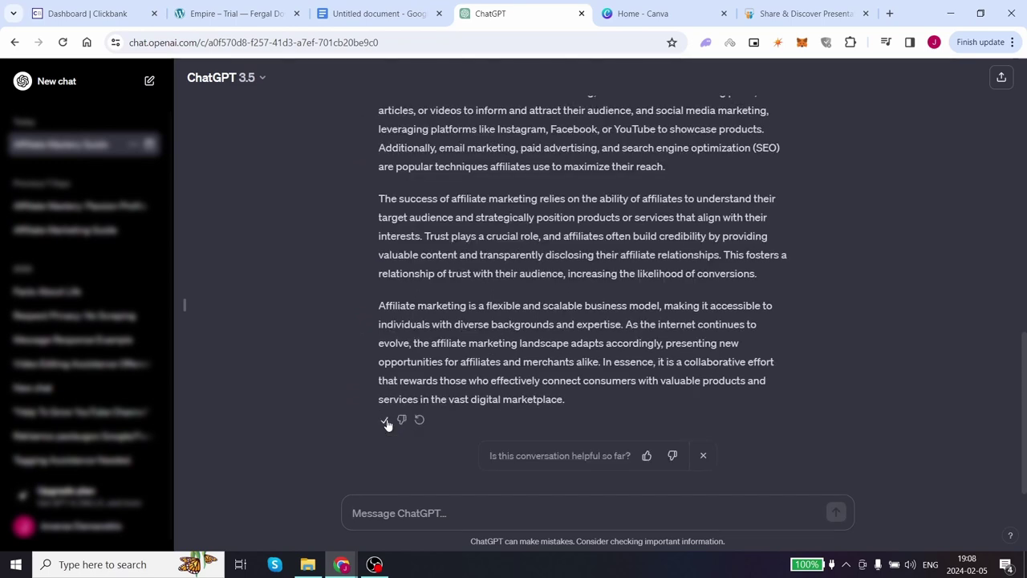
- Paste ChatGPT's affiliate marketing explanation below the title as left-aligned body text
click(377, 16)
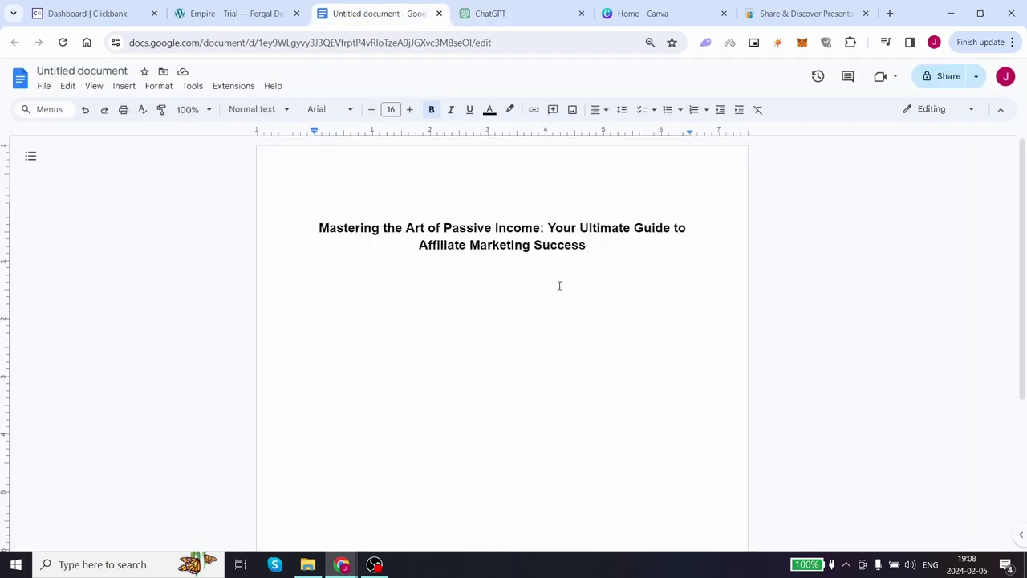
key(Return)
right_click(521, 317)
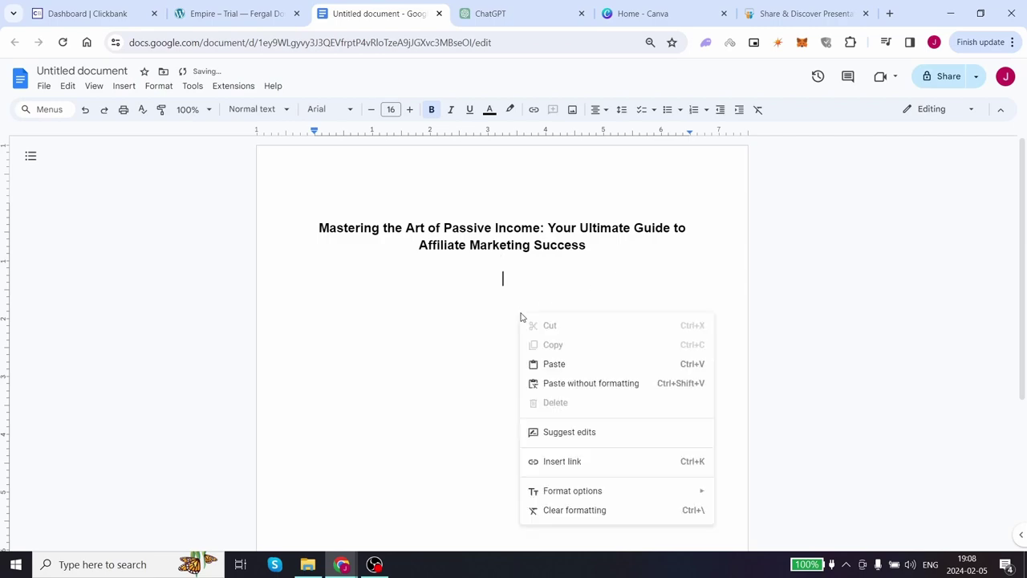
click(580, 383)
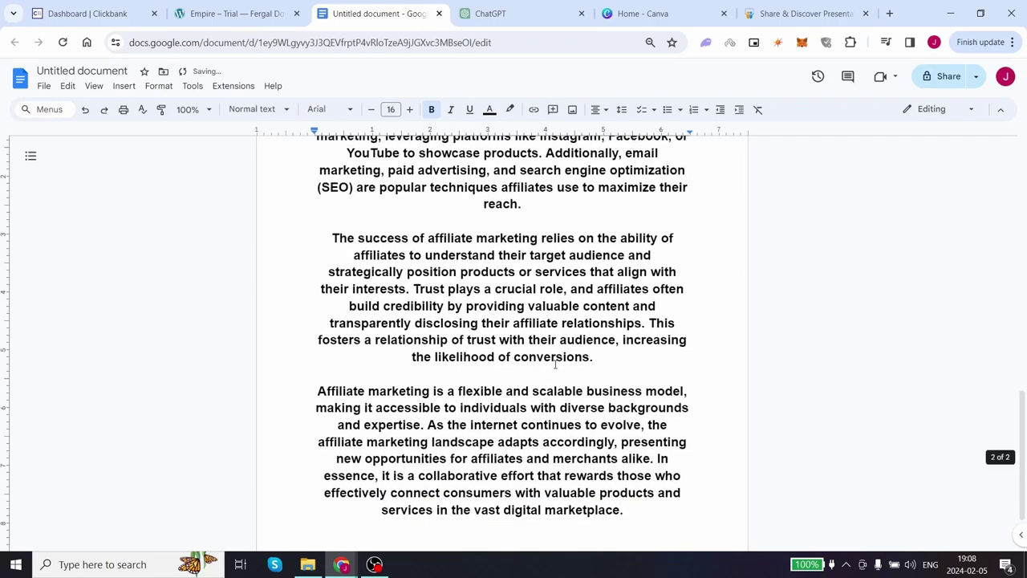
scroll(553, 361, up, 5)
scroll(554, 361, up, 5)
drag(315, 278, 598, 348)
key(ctrl+z)
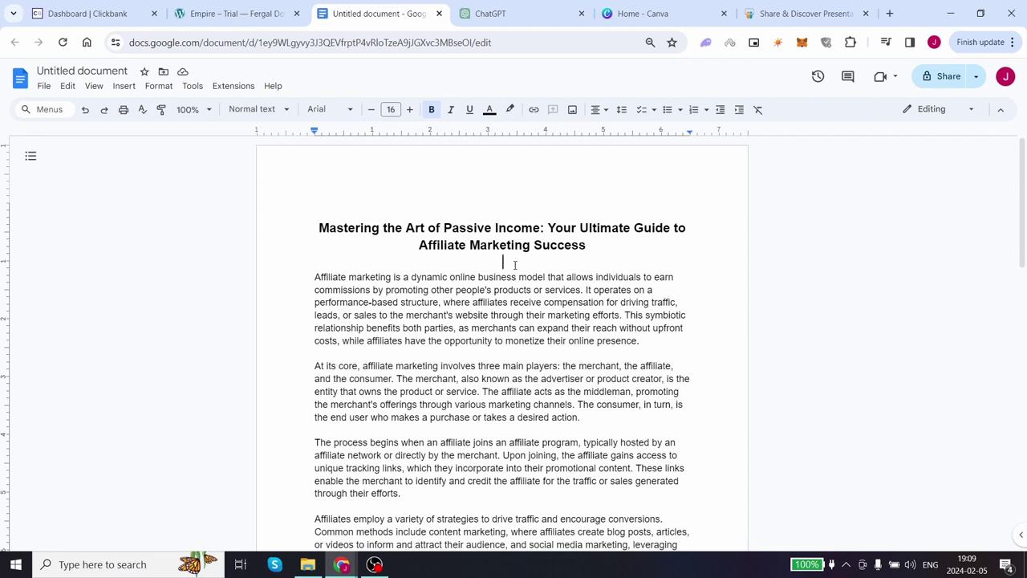
- Insert three blank lines between the title and the body text
key(Return)
key(Return)
key(Return)
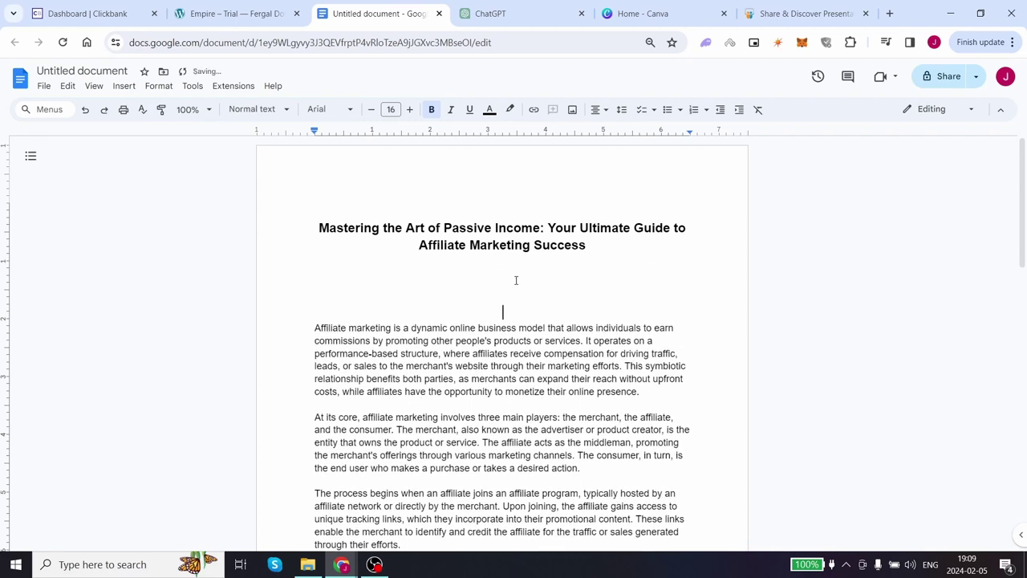
key(Return)
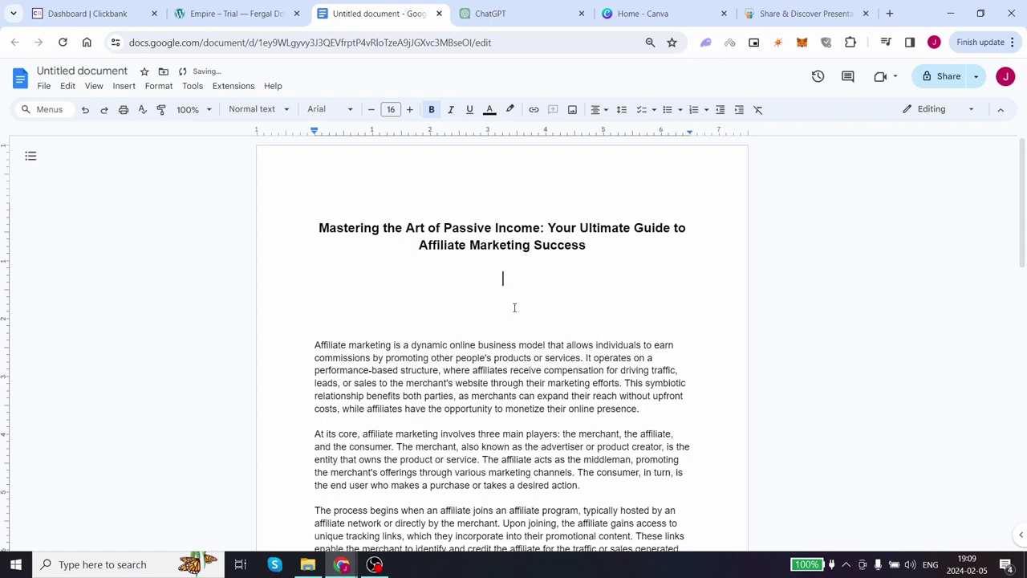
key(Return)
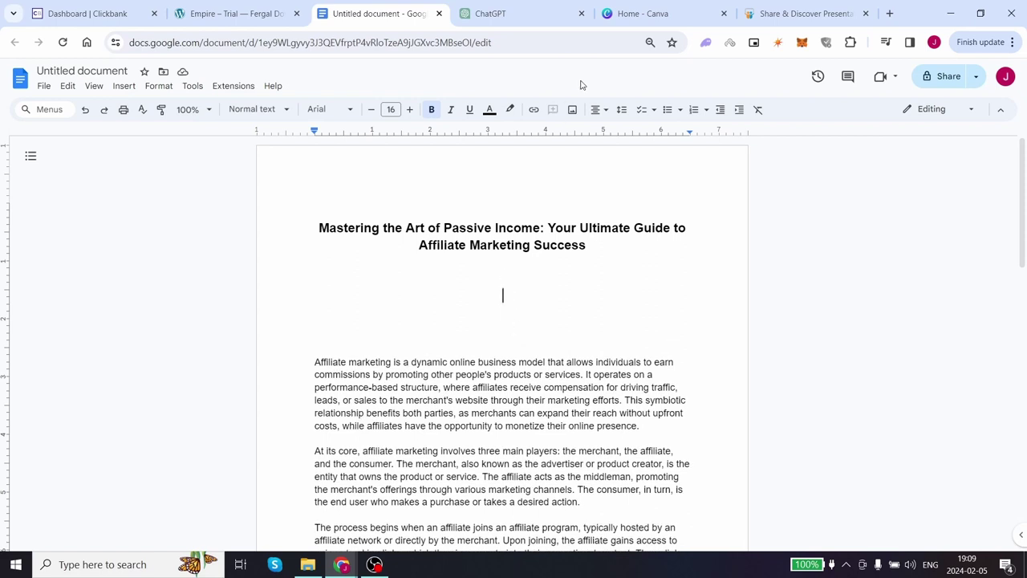
- Start a custom-size Canva design, entering 1440 px width and height
click(622, 5)
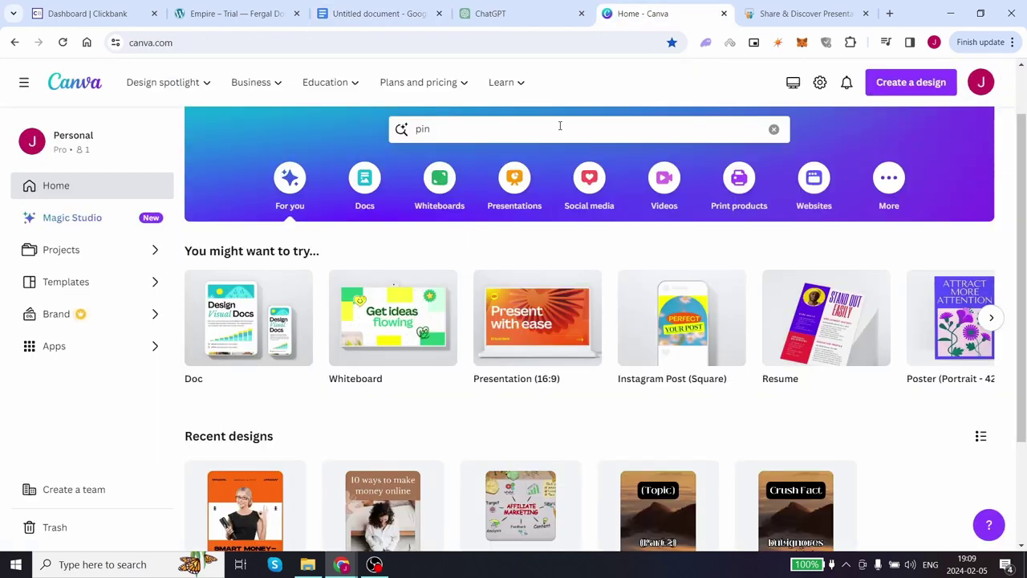
click(911, 85)
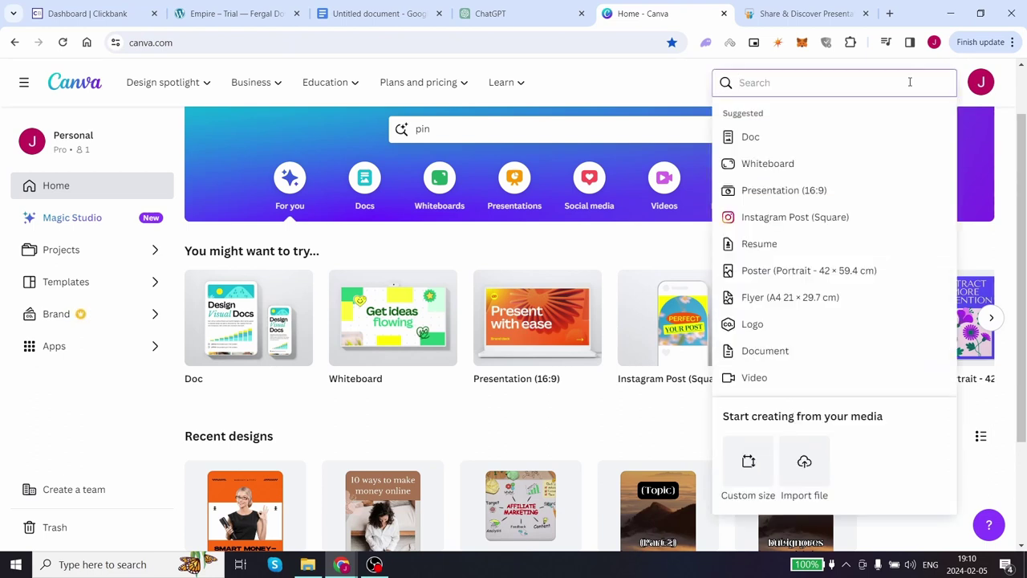
click(741, 463)
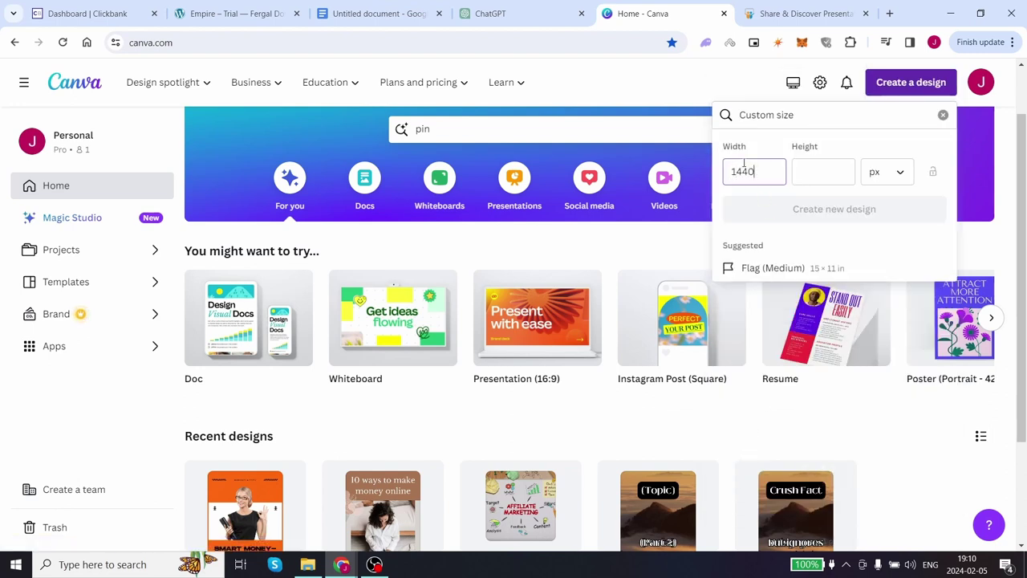
click(822, 173)
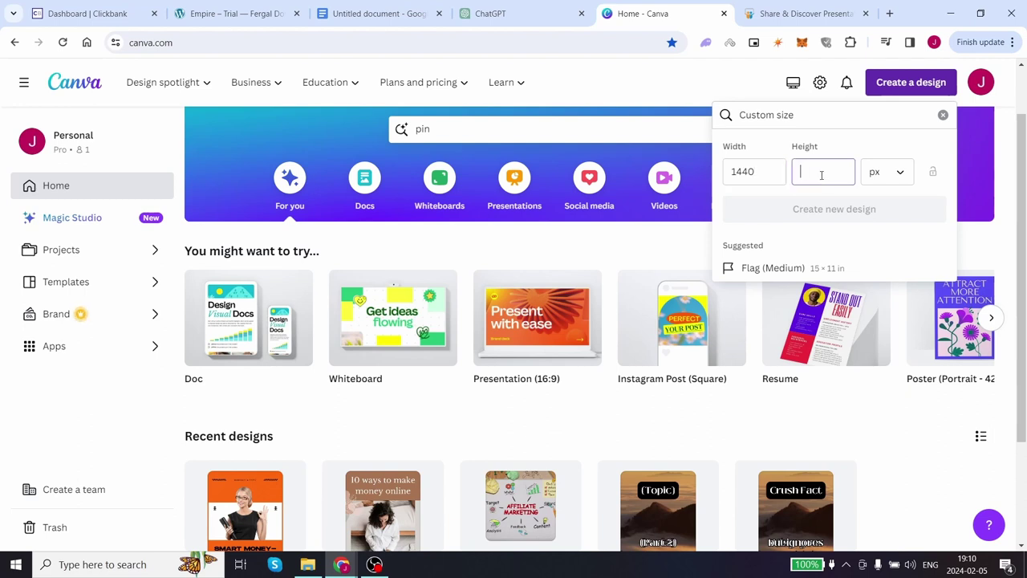
text(1410)
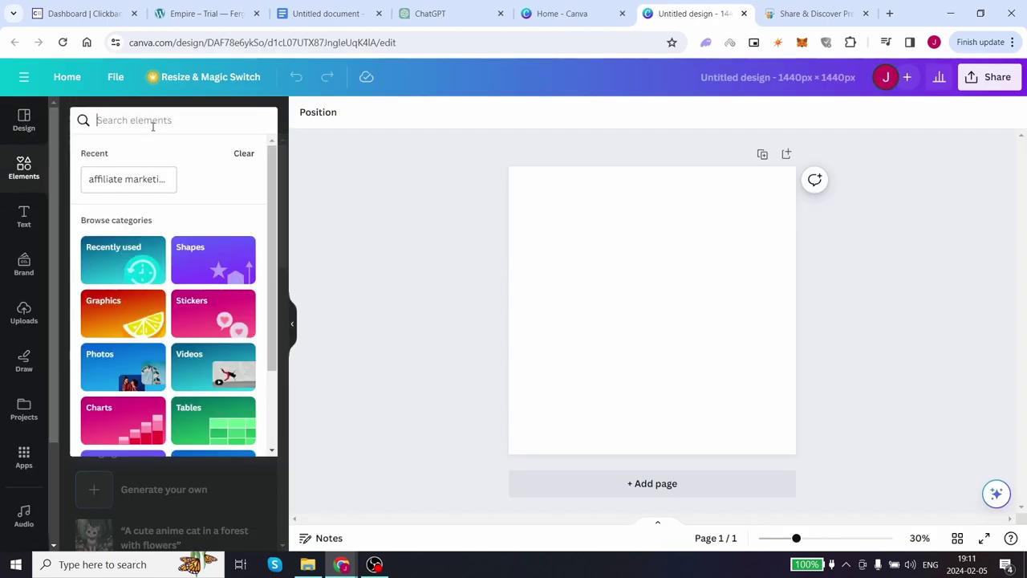
- Add an 'affiliate marketing' mind-map stock photo and resize it to cover the page
text(affilia)
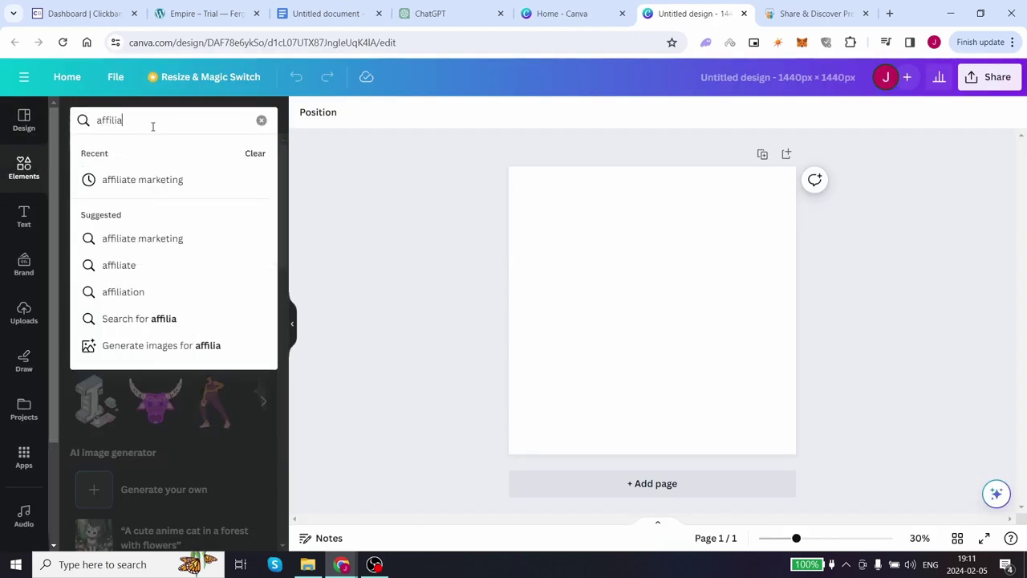
click(156, 179)
click(166, 154)
scroll(230, 307, down, 6)
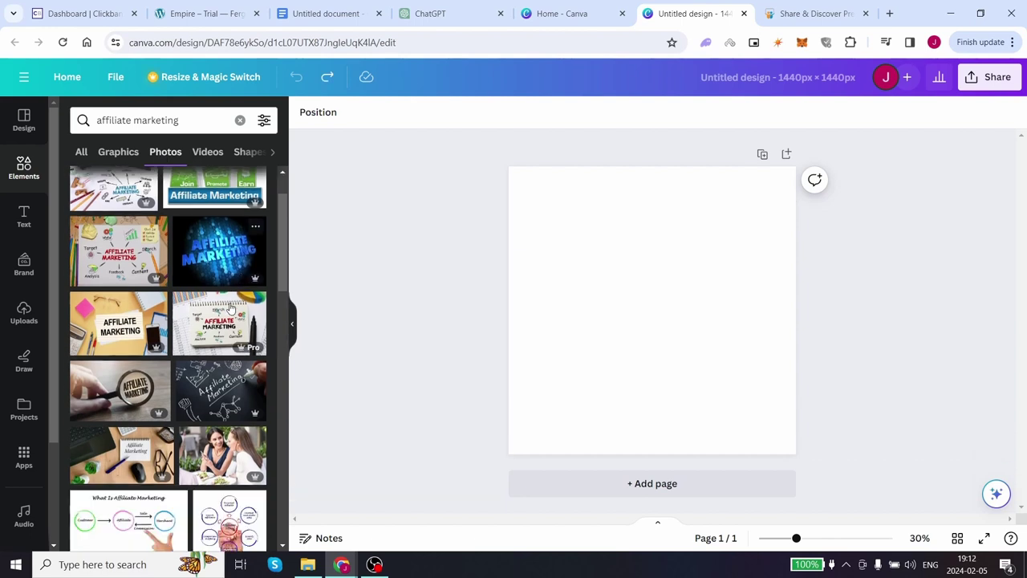
scroll(229, 308, down, 5)
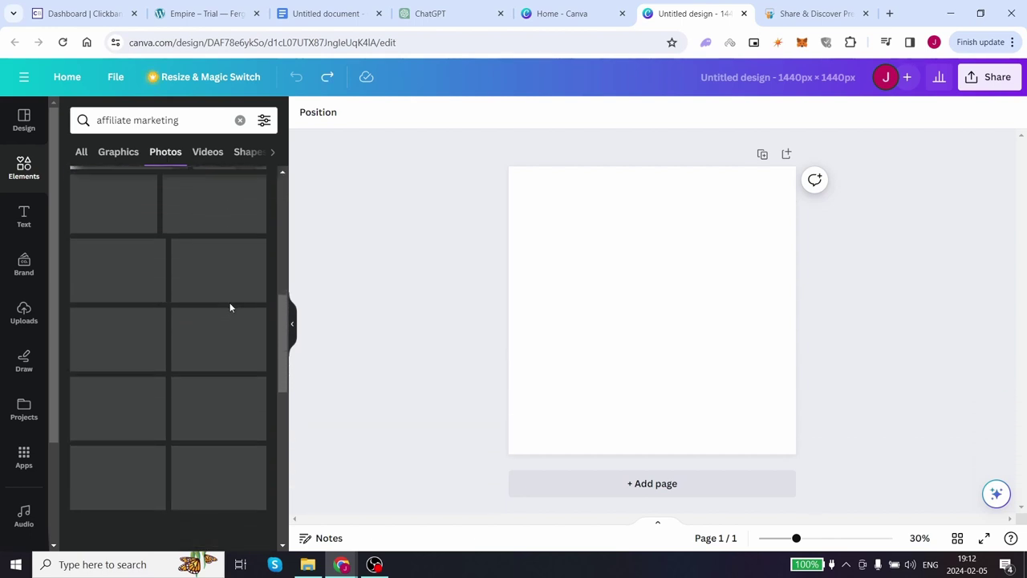
scroll(230, 308, down, 3)
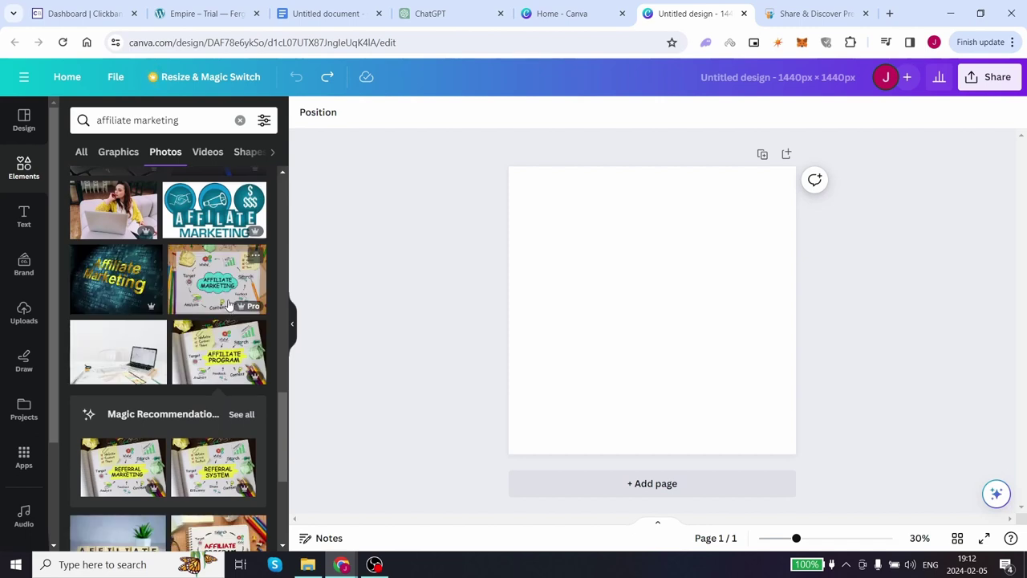
click(229, 305)
drag(770, 392, 889, 473)
drag(714, 384, 654, 322)
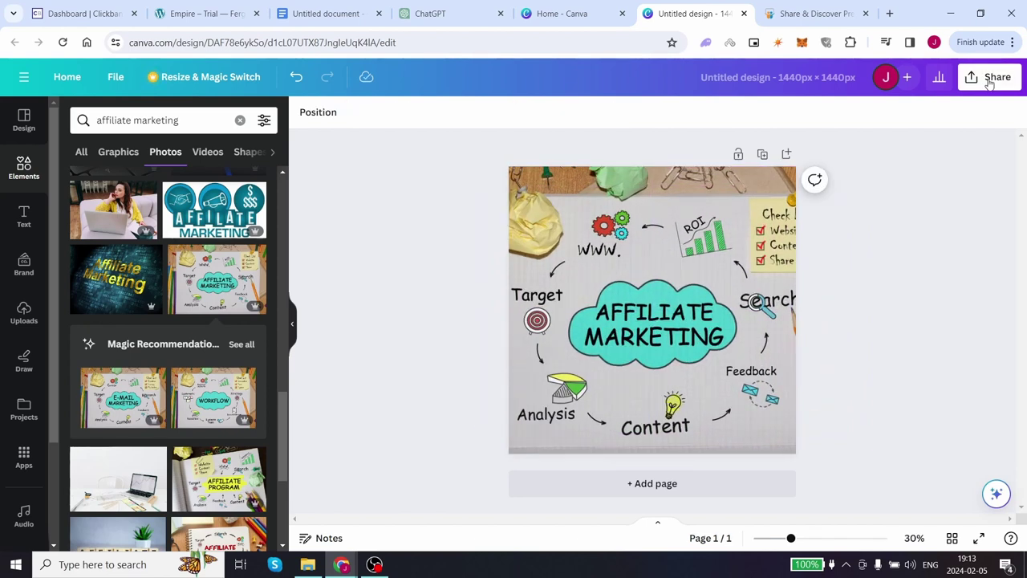
- Download the design as a PNG with a transparent background
click(990, 84)
click(841, 413)
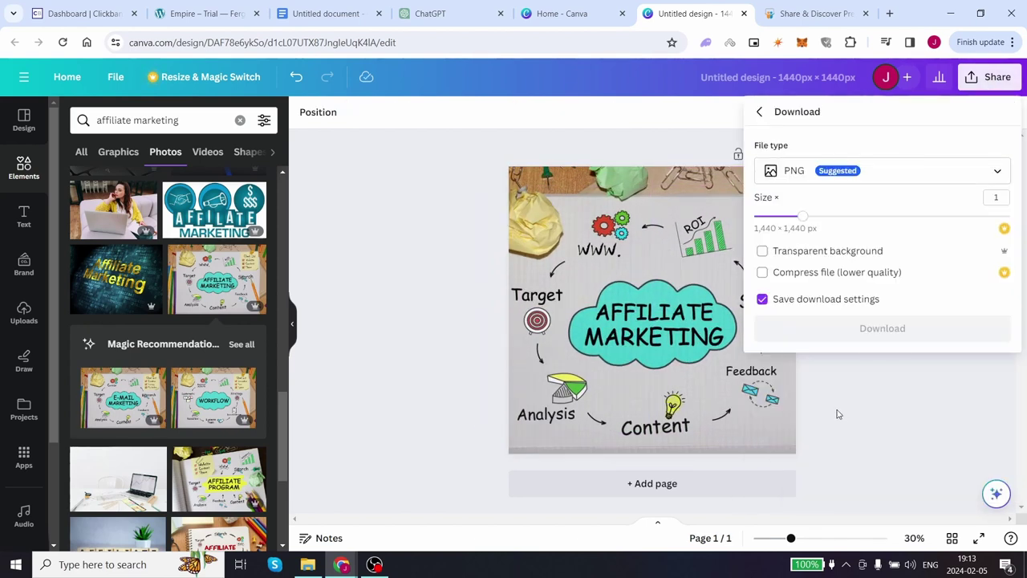
click(789, 254)
click(858, 335)
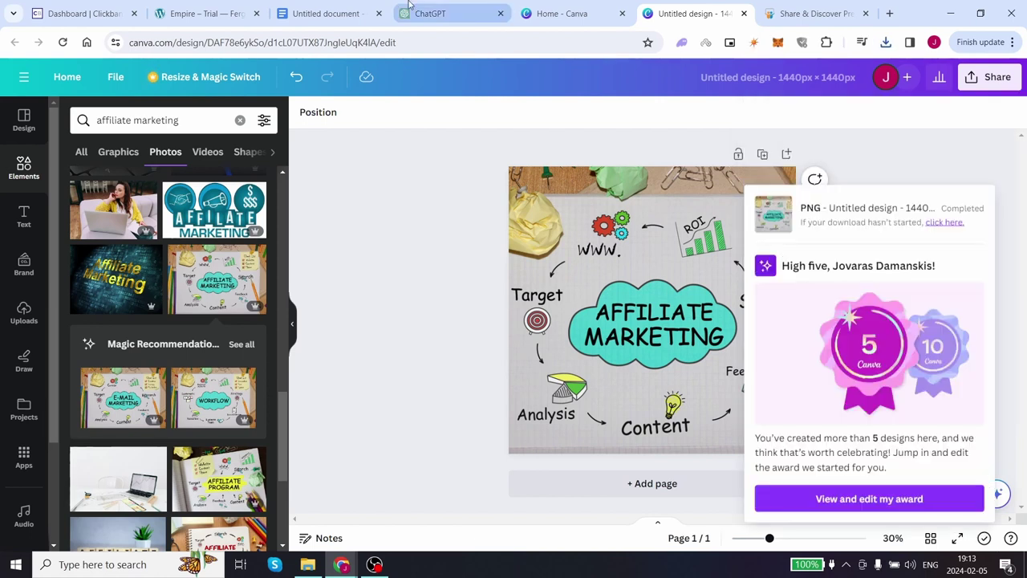
click(342, 9)
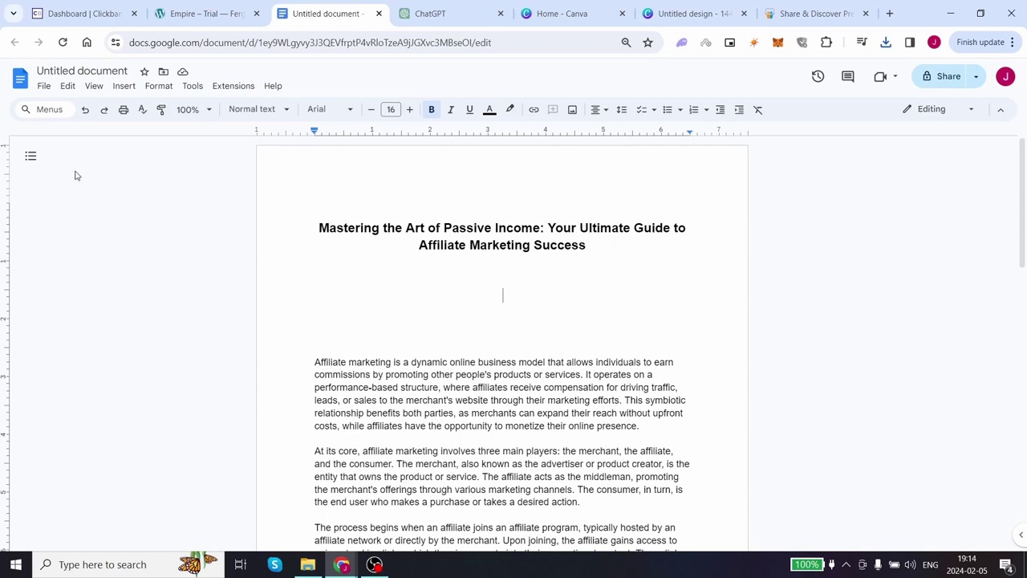
- Insert the downloaded Canva design into the article via Upload from computer
click(122, 87)
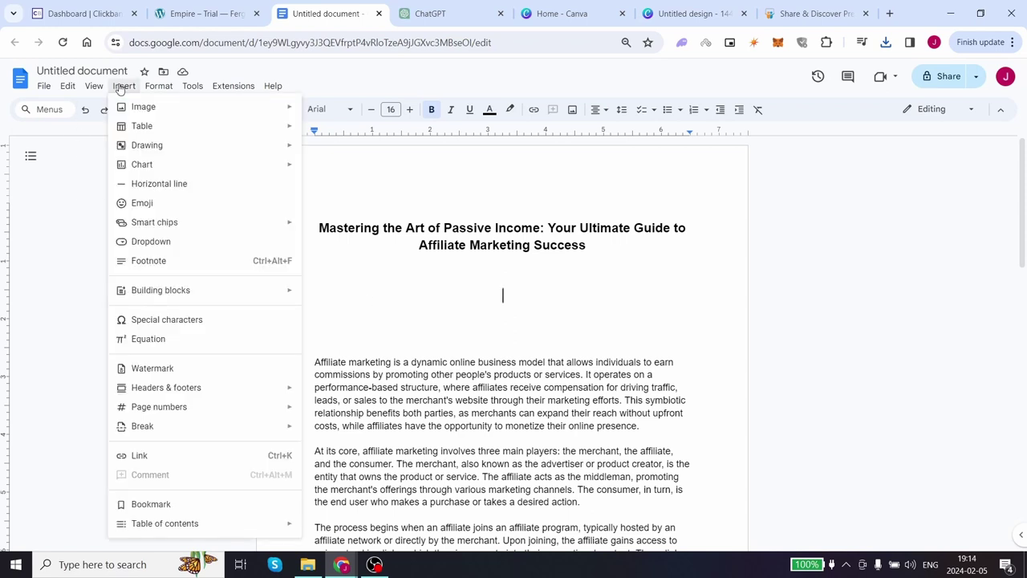
mouse_move(294, 108)
click(361, 110)
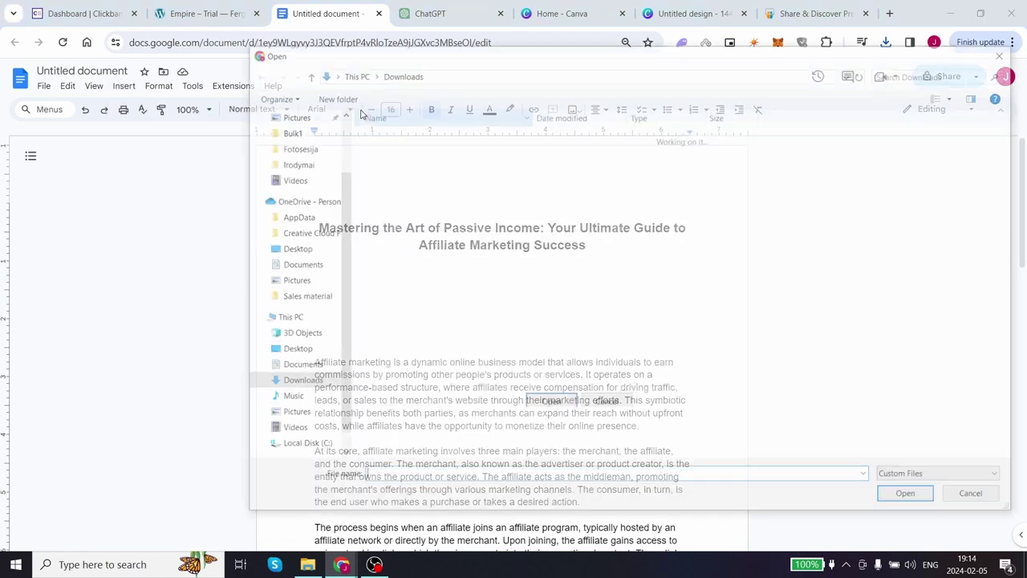
double_click(408, 153)
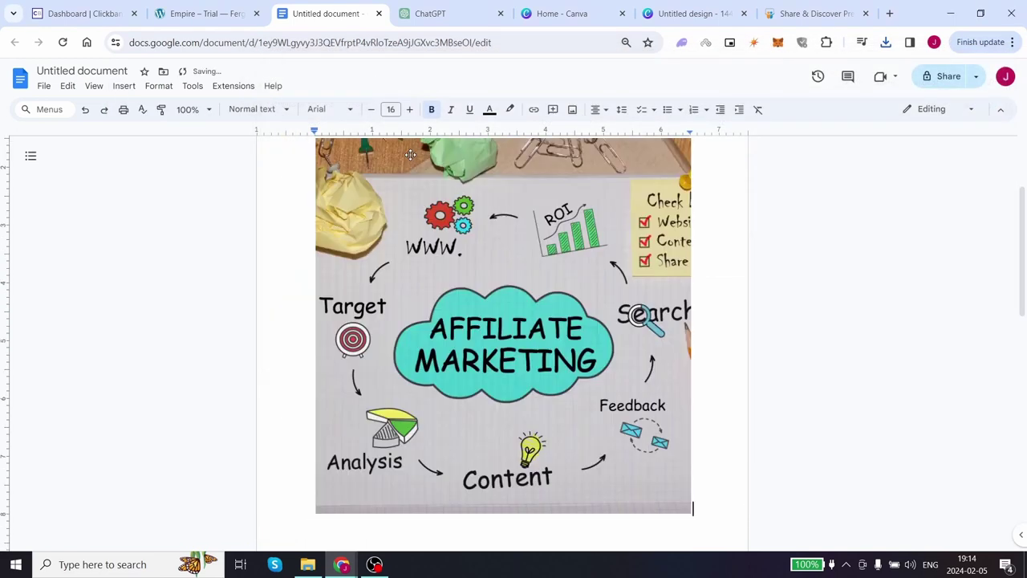
- Shrink the image and remove the empty line beneath it
click(584, 266)
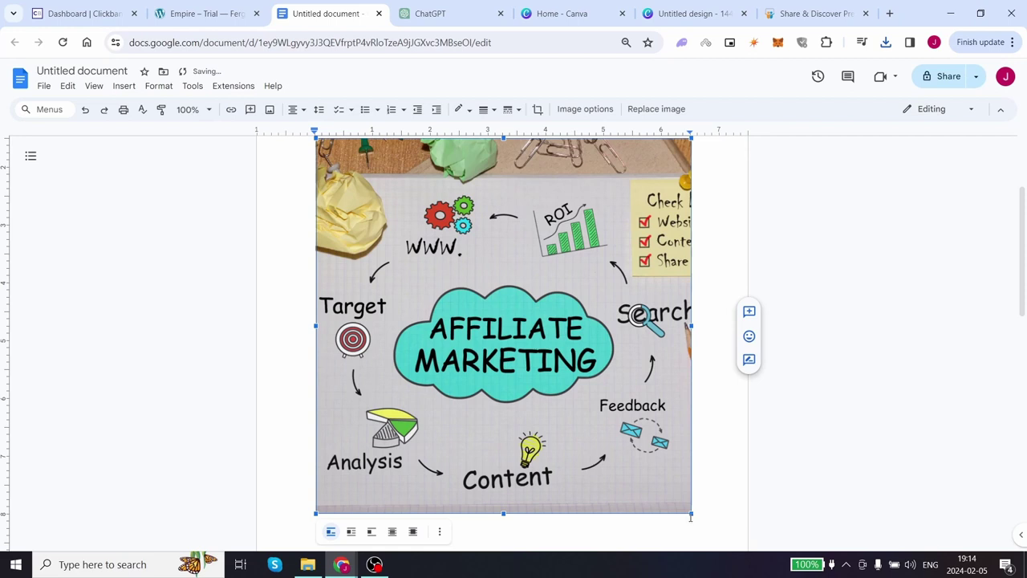
drag(692, 511, 566, 383)
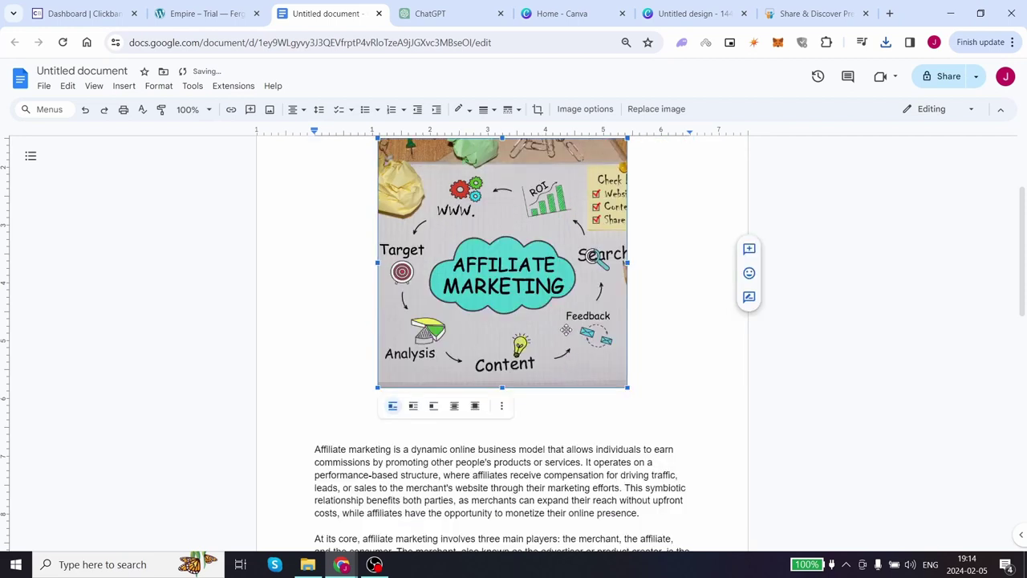
drag(629, 390, 586, 346)
scroll(590, 401, up, 1)
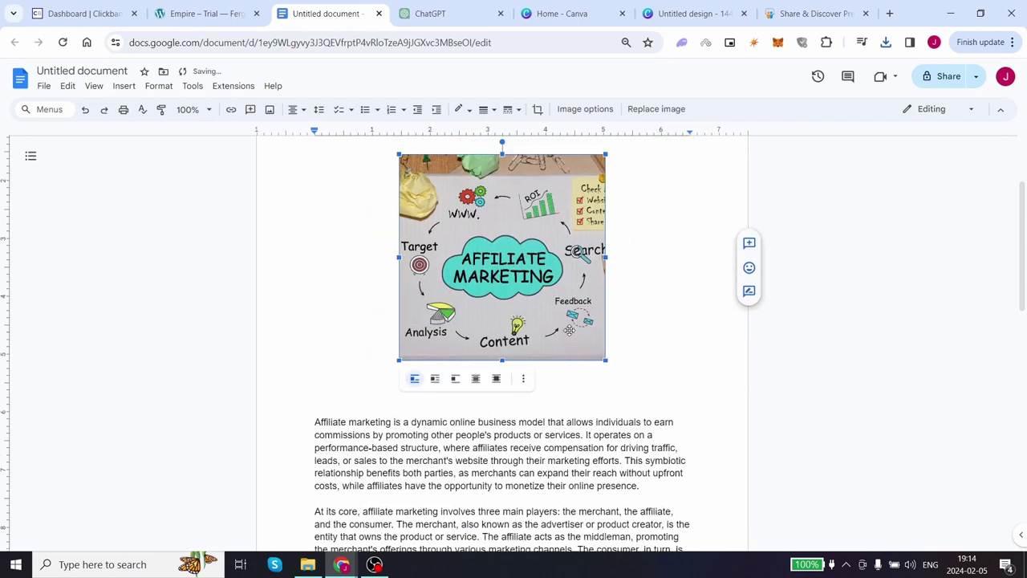
click(590, 450)
key(BackSpace)
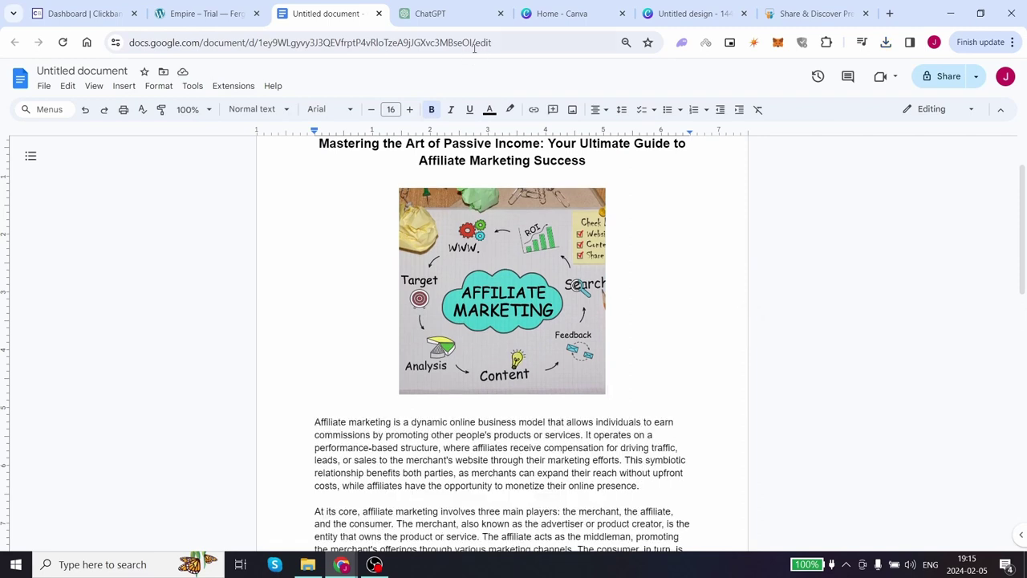
- Ask ChatGPT to write 400 words about the pros and cons of affiliate marketing and copy the reply
click(562, 13)
click(467, 11)
text(write 400 words)
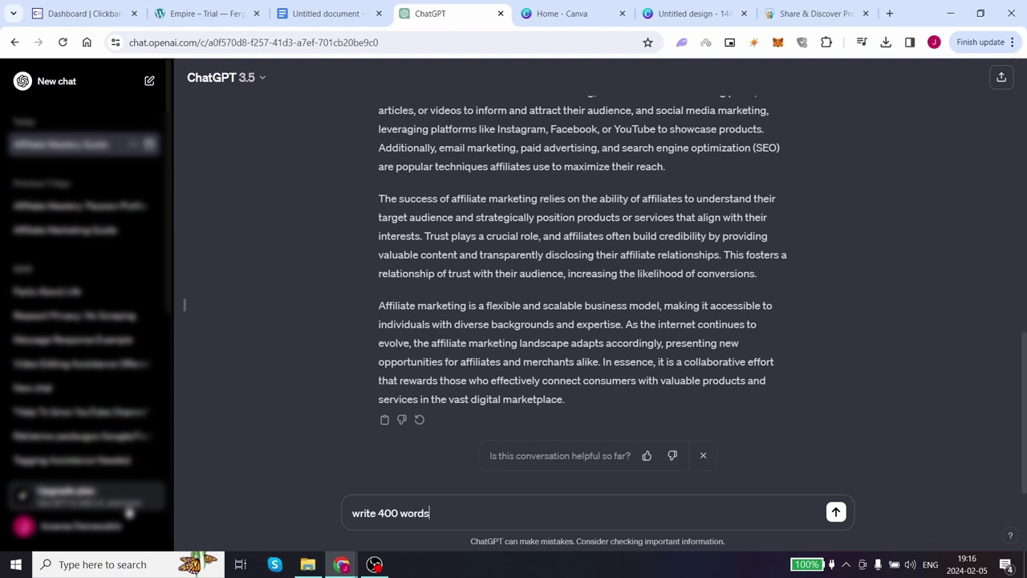
text(about the pros and cons of affiliate marketing)
key(Return)
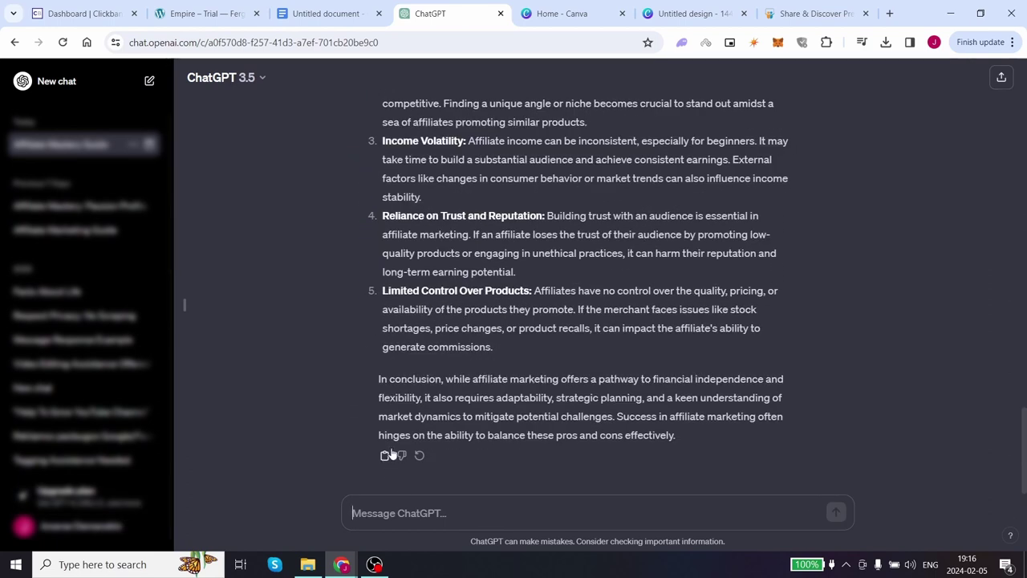
click(384, 456)
- Paste ChatGPT's pros-and-cons reply as plain text at the end of the article
click(333, 14)
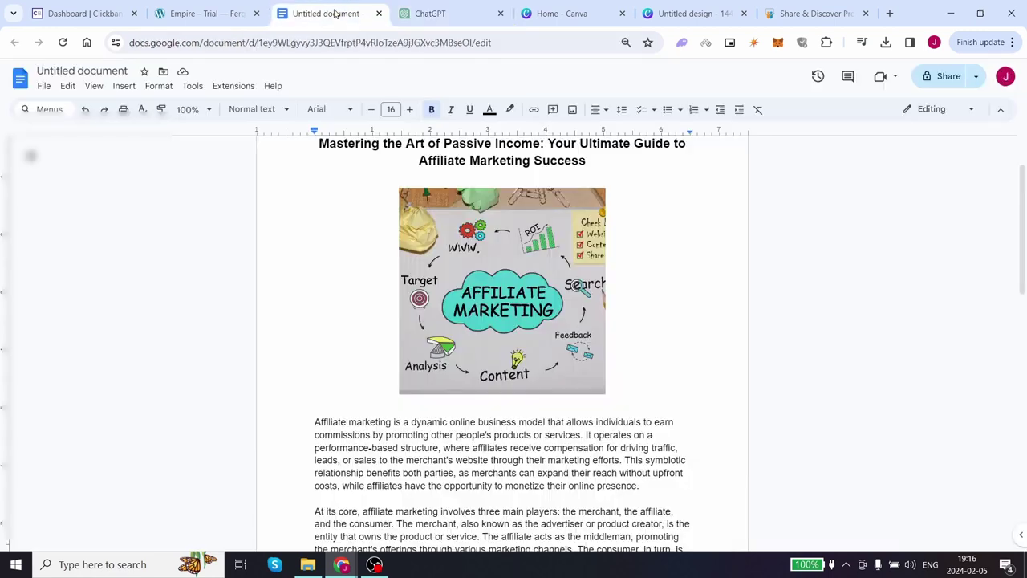
scroll(546, 392, down, 10)
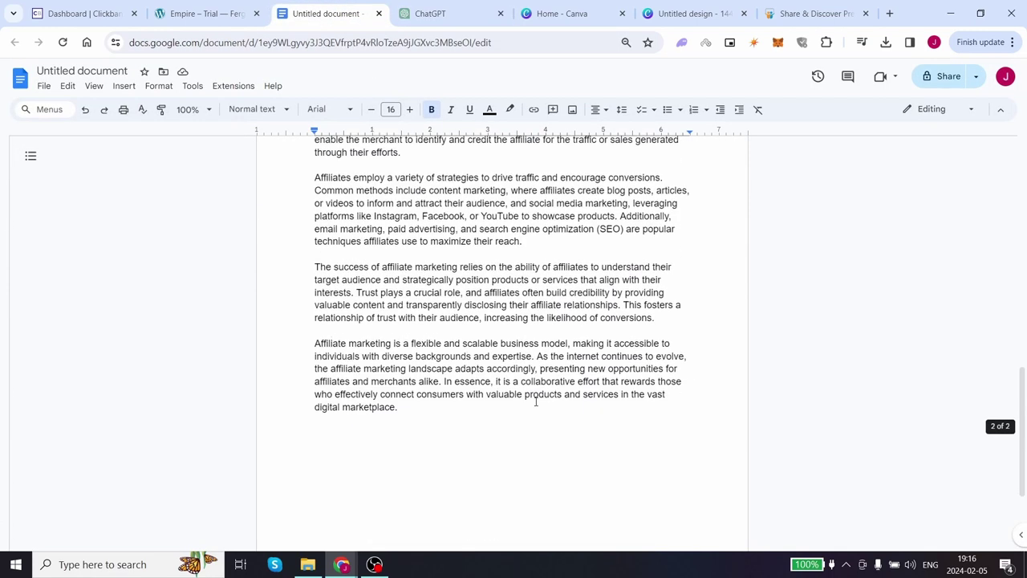
click(477, 342)
right_click(477, 342)
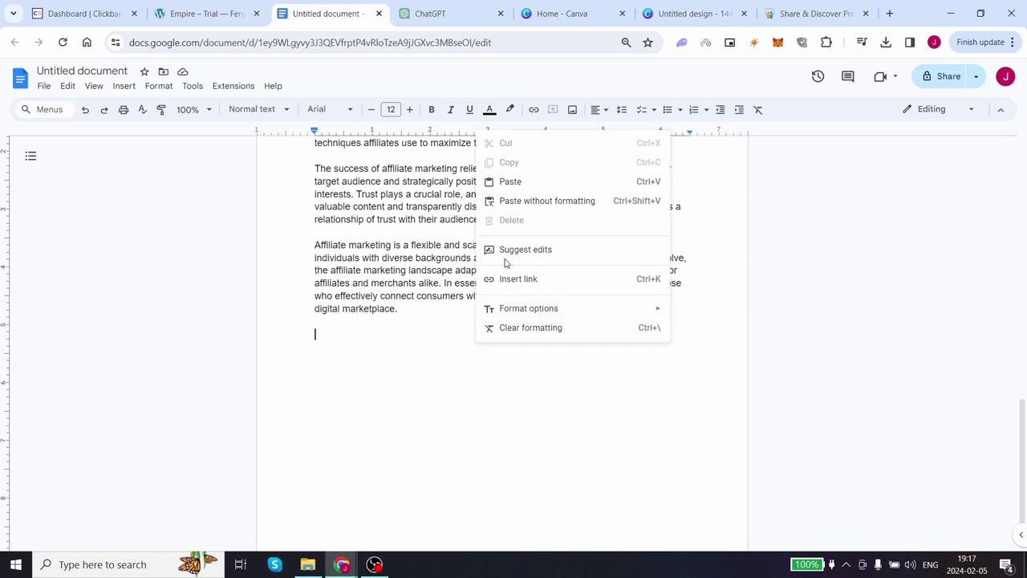
click(518, 200)
- Bold the 'Pros of Affiliate Marketing' and 'Cons of Affiliate Marketing' headings
drag(446, 336, 283, 331)
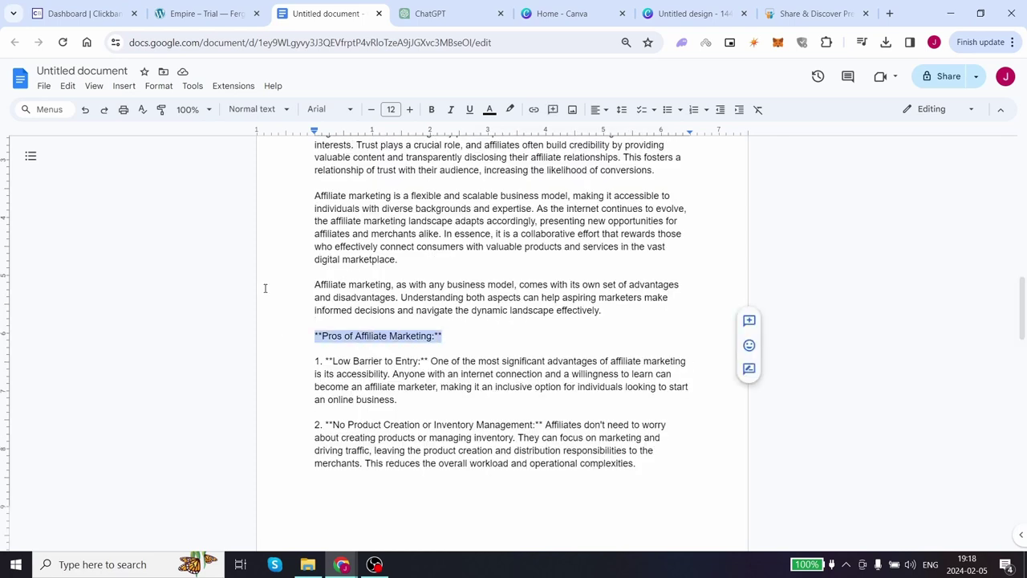
click(431, 110)
click(446, 341)
scroll(406, 341, down, 4)
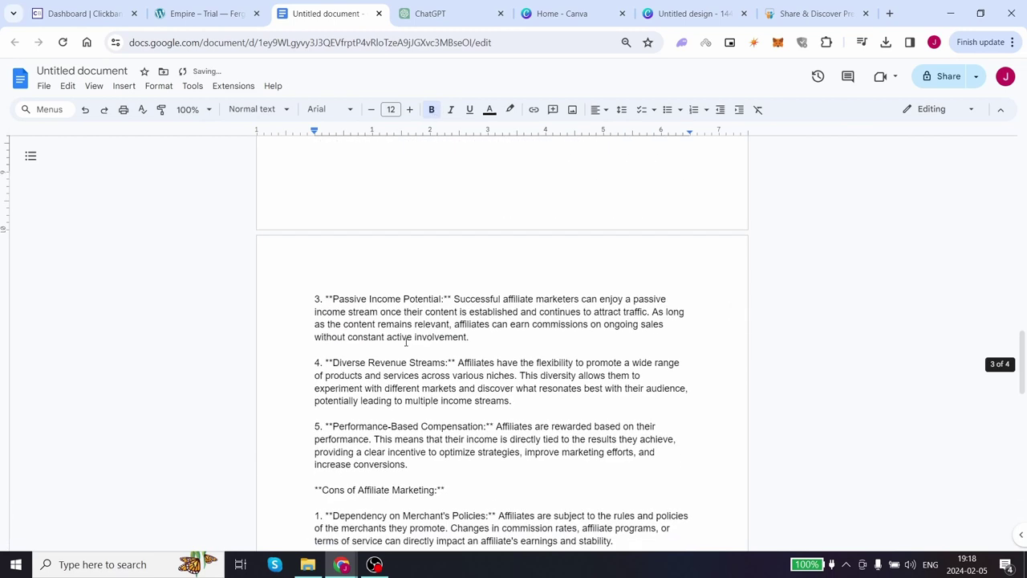
scroll(406, 341, down, 3)
triple_click(442, 291)
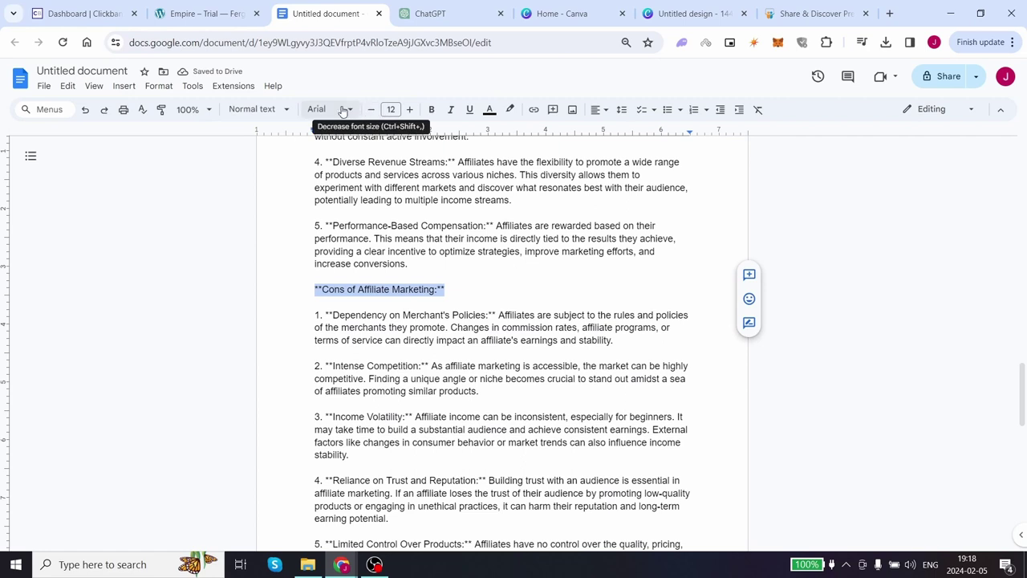
click(431, 109)
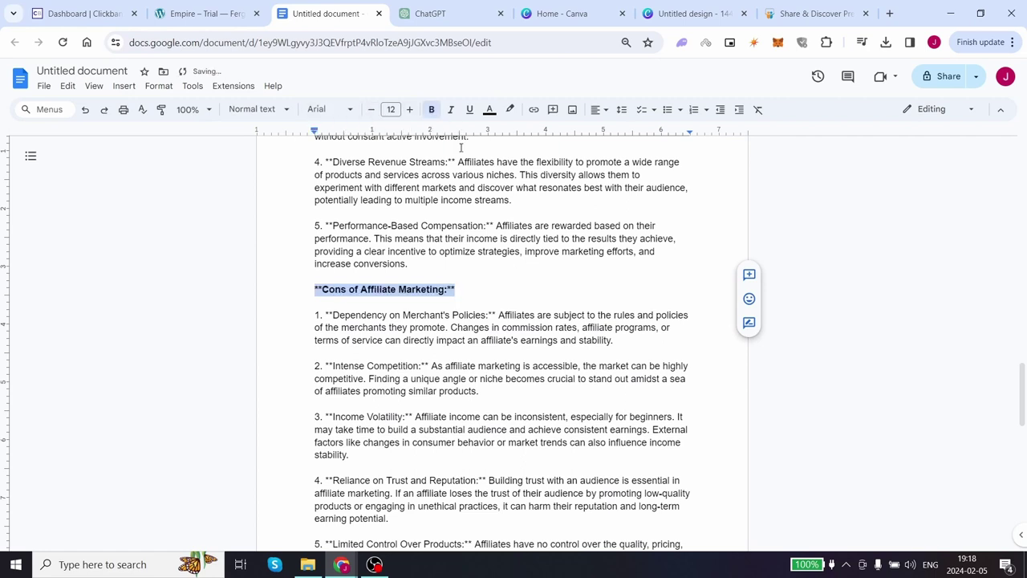
click(490, 286)
scroll(488, 289, down, 6)
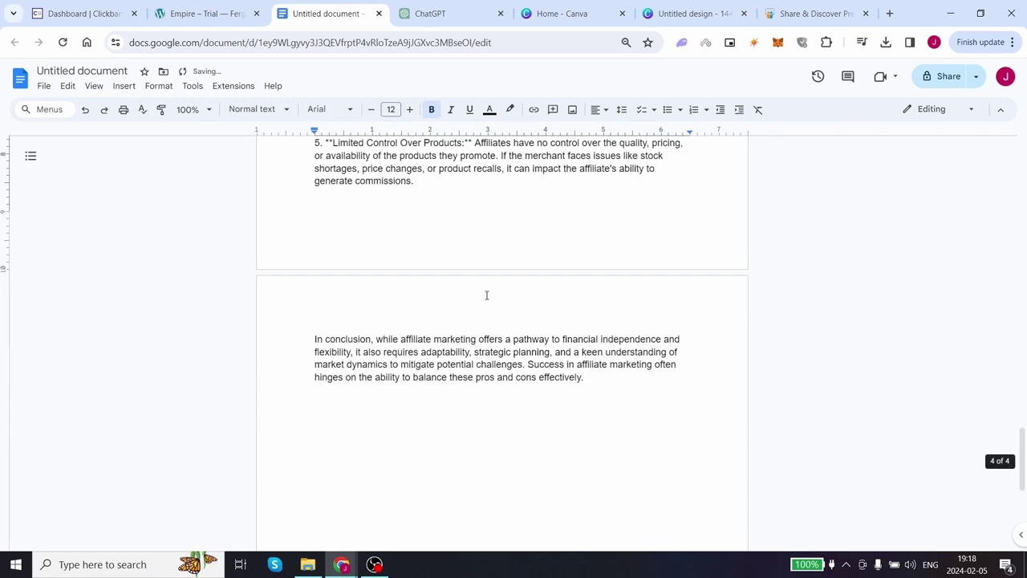
scroll(486, 295, up, 10)
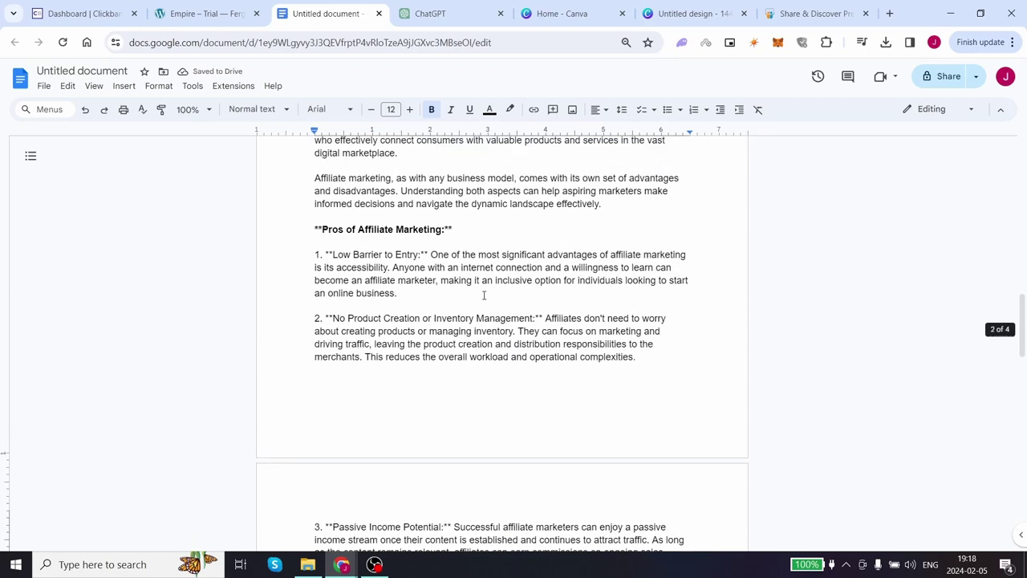
scroll(483, 295, up, 3)
click(471, 334)
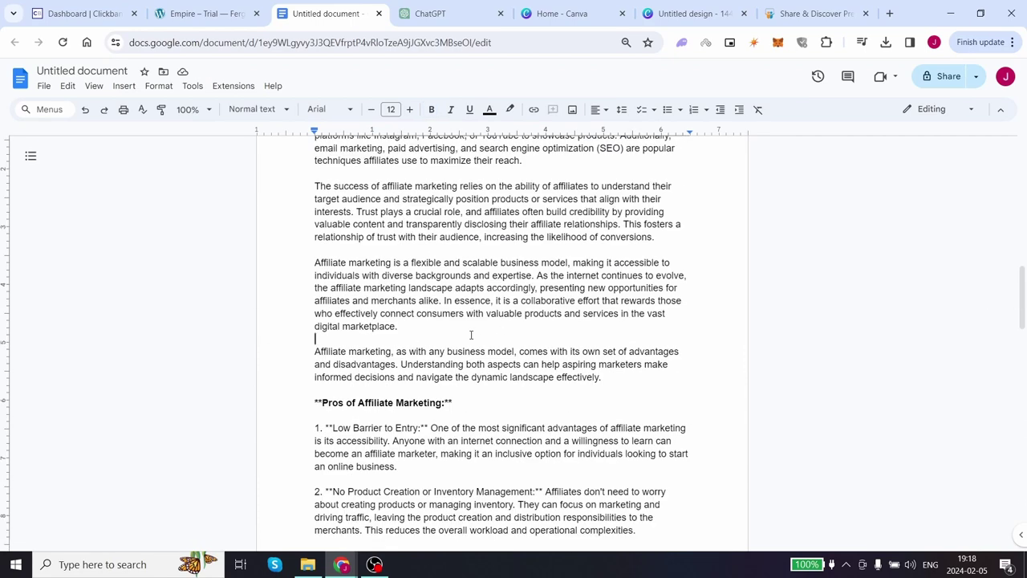
scroll(493, 303, up, 8)
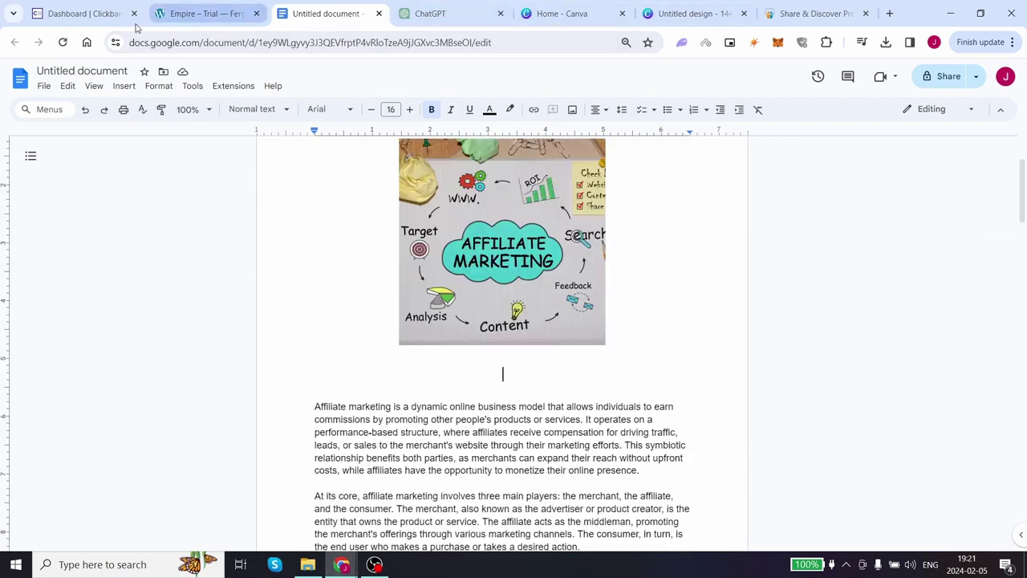
- Copy the FREE Traffic System listing title from ClickBank into the article
click(85, 14)
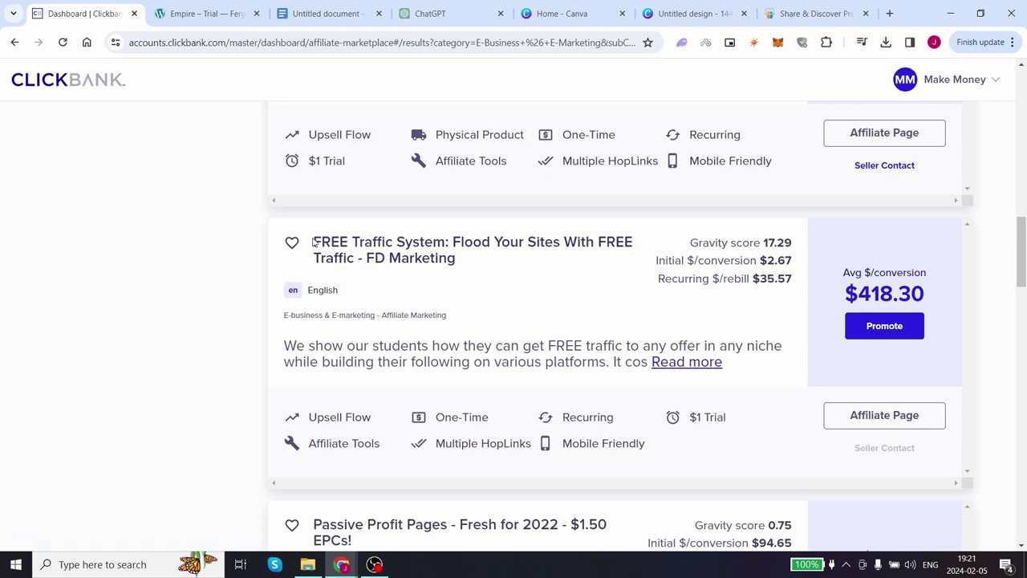
drag(319, 248, 461, 258)
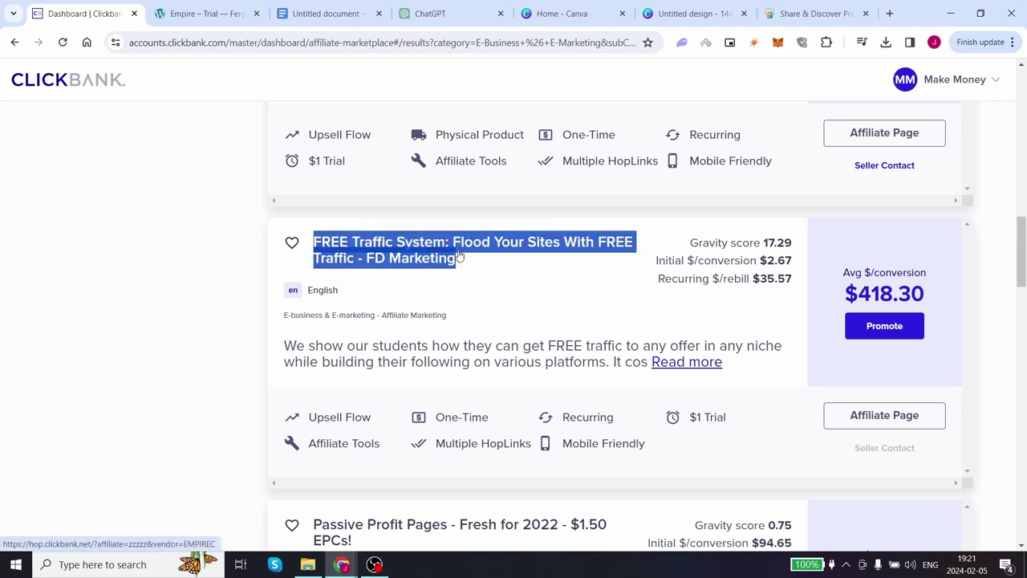
click(329, 14)
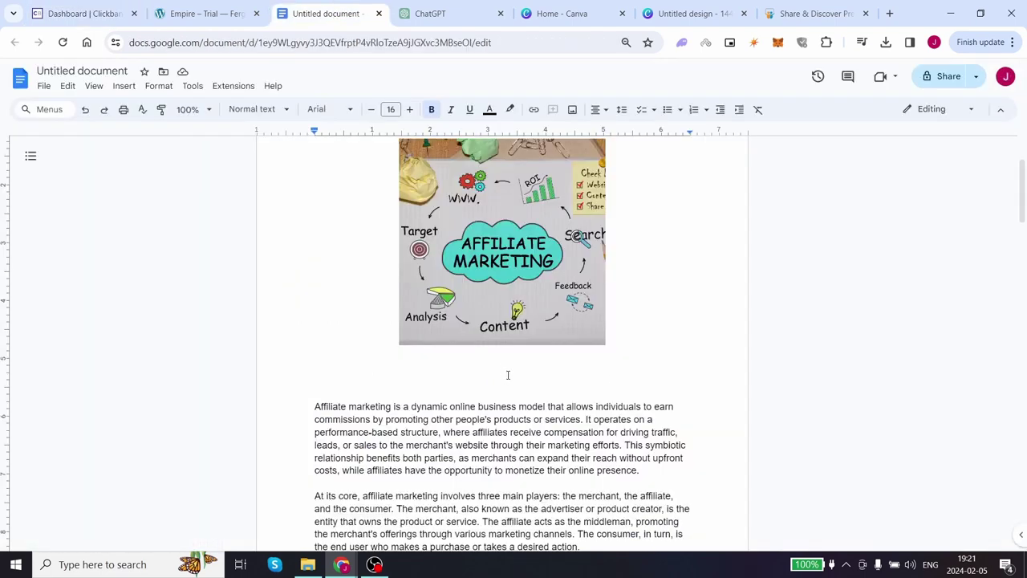
key(ctrl+1)
- Promote the listing, choose the affiliate nickname and create the HopLink
click(898, 337)
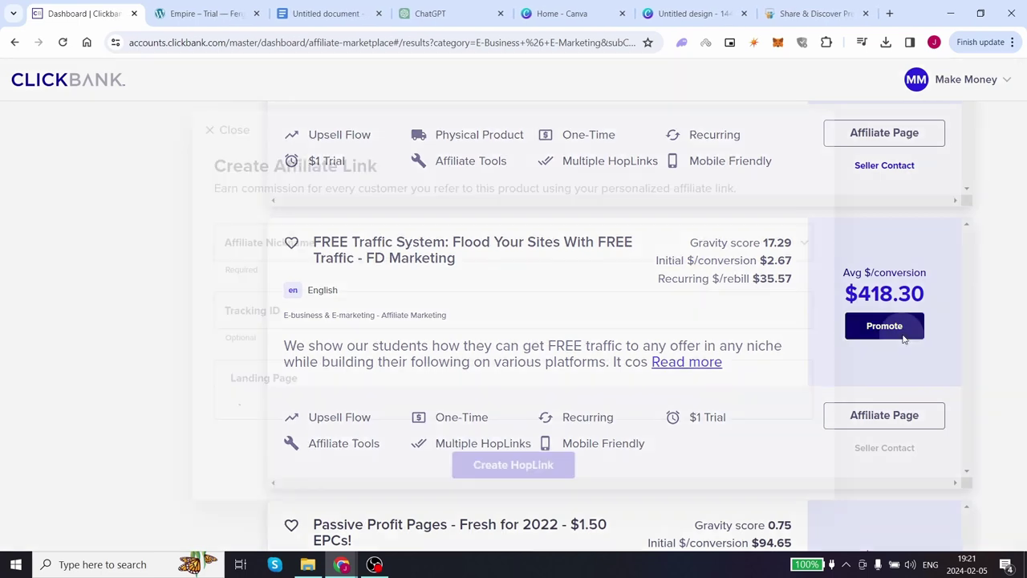
click(412, 214)
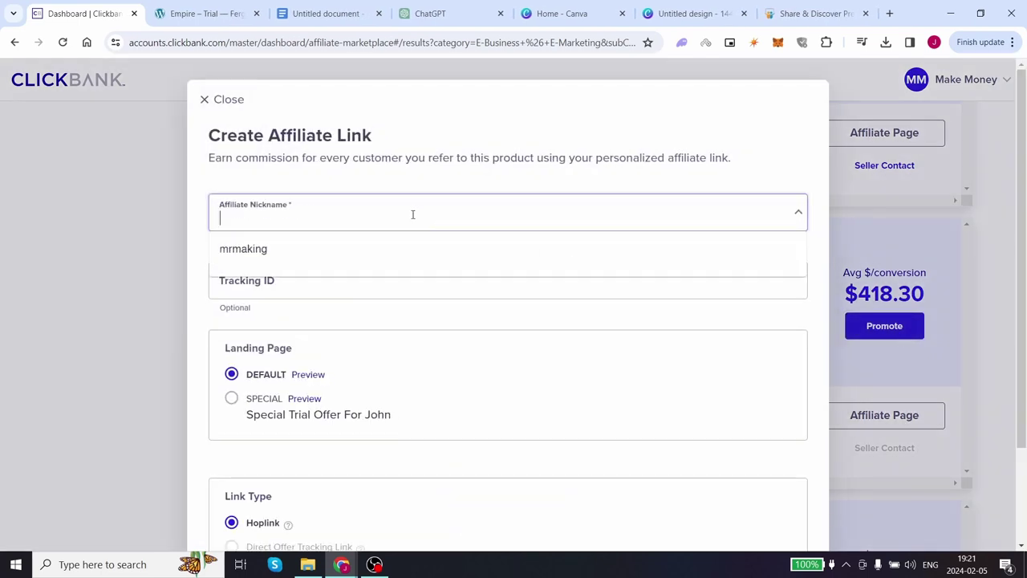
click(259, 249)
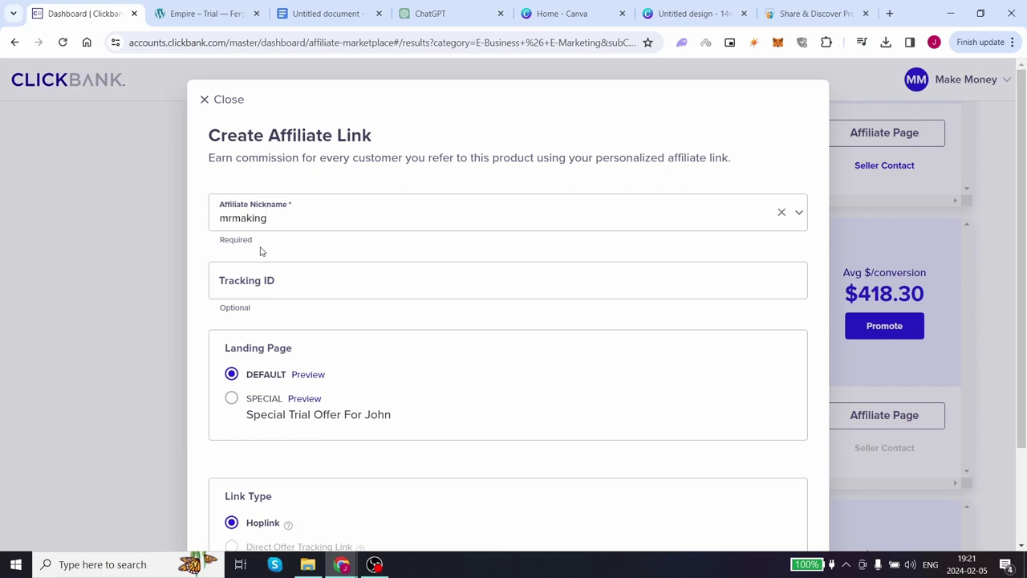
scroll(260, 251, down, 2)
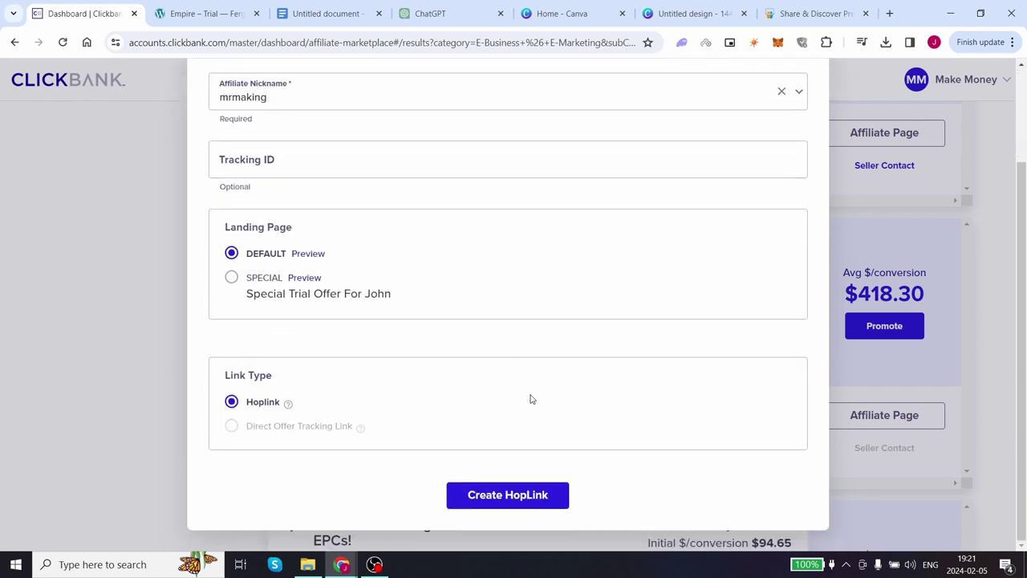
click(505, 496)
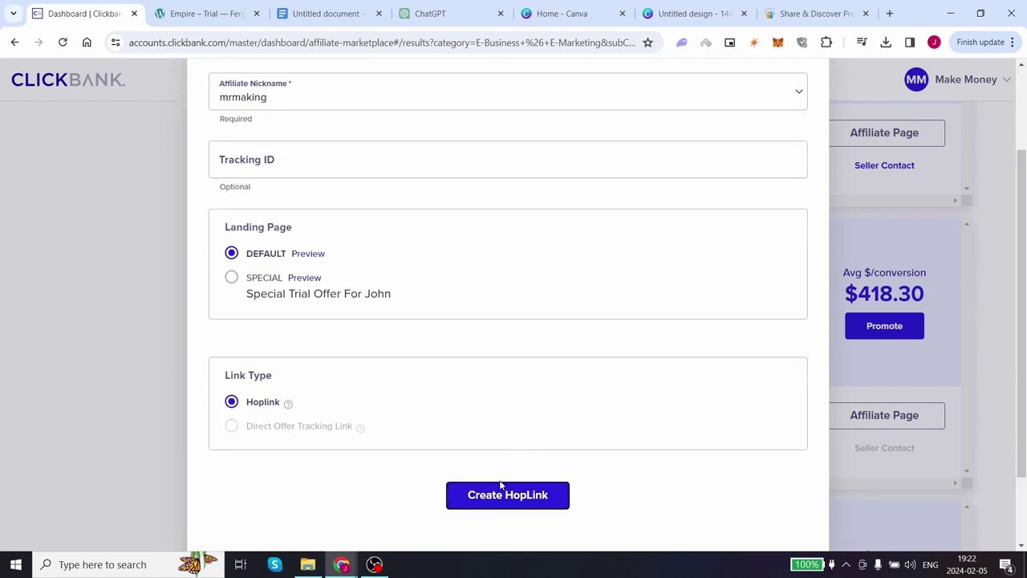
- Copy the affiliate HopLink and apply it as a link on the article's title heading
click(755, 486)
key(ctrl+3)
drag(406, 382, 315, 375)
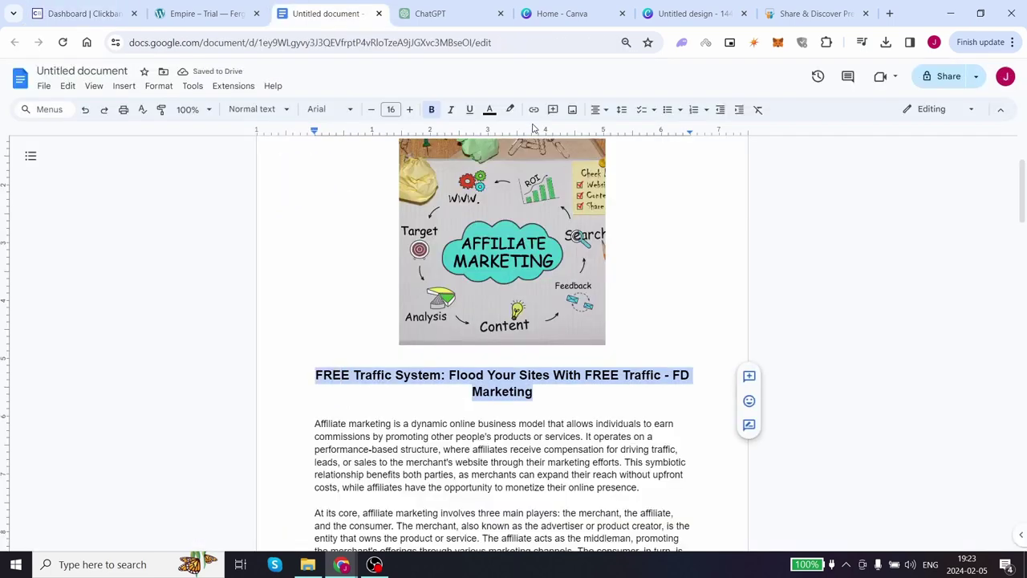
click(534, 110)
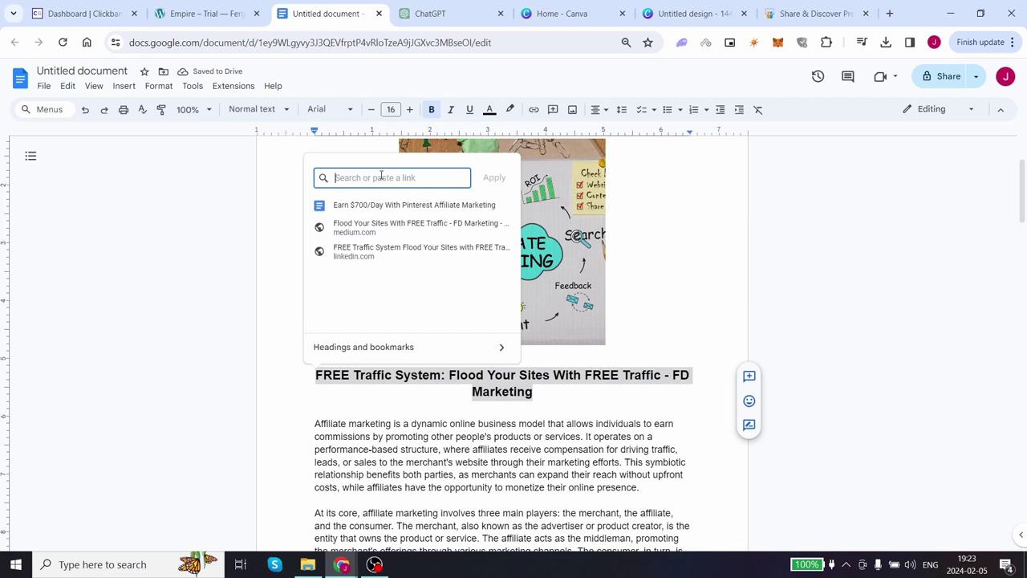
key(ctrl+v)
key(Return)
click(315, 374)
- Wrap the title in <<< and >>> arrows and extend the link over them
text(<<<)
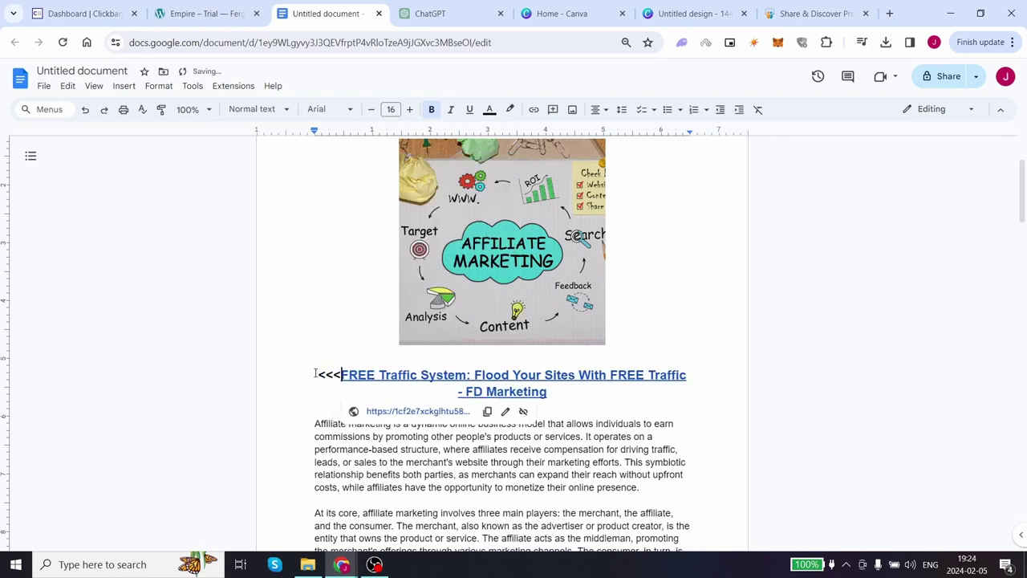
click(551, 390)
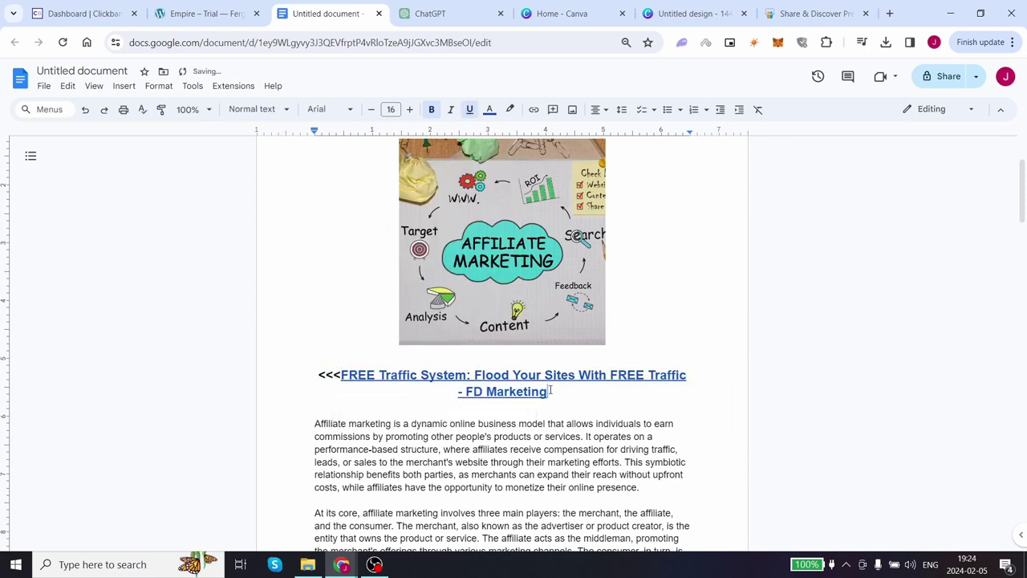
text(>>>)
drag(557, 392, 312, 366)
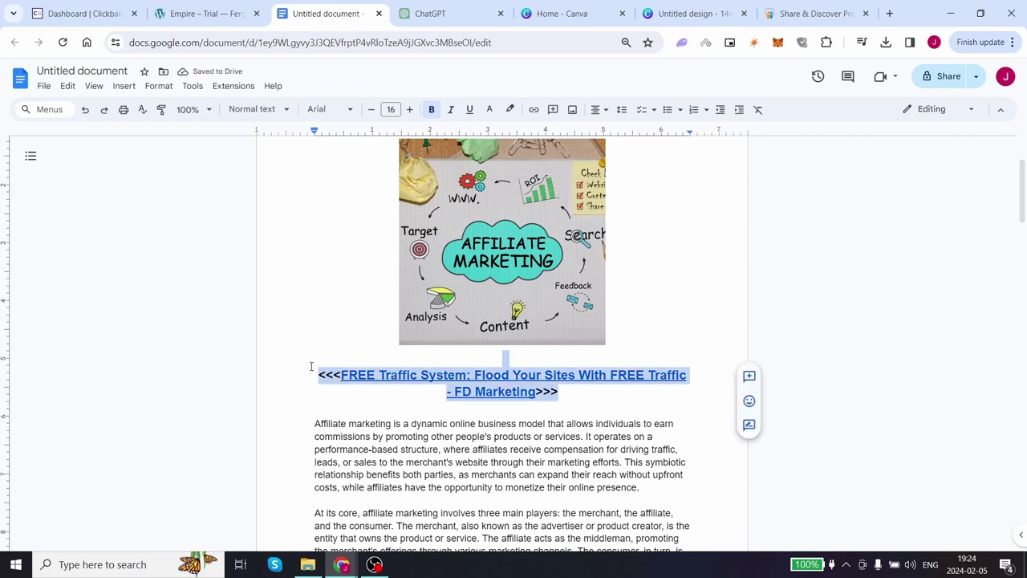
click(533, 109)
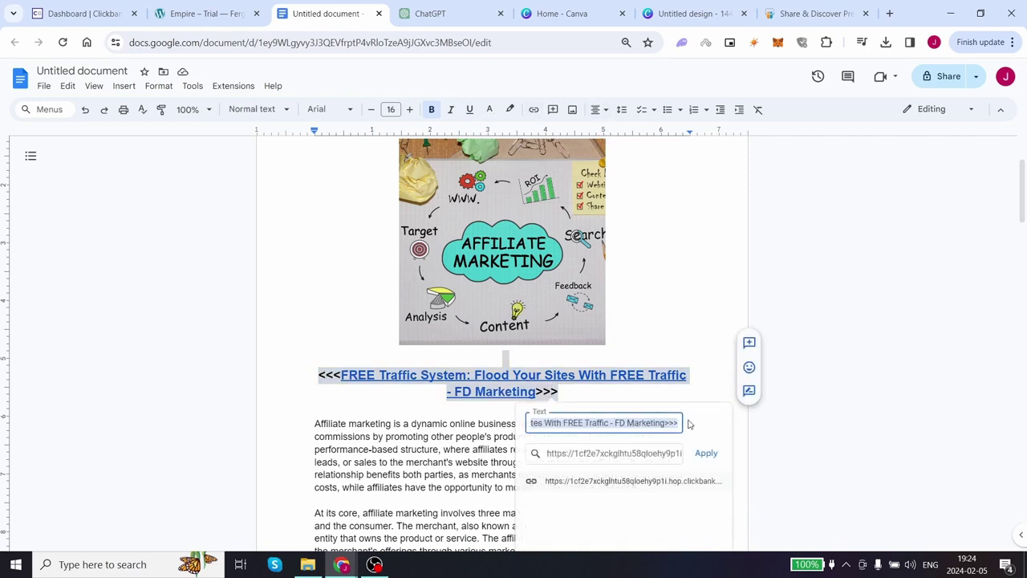
key(Return)
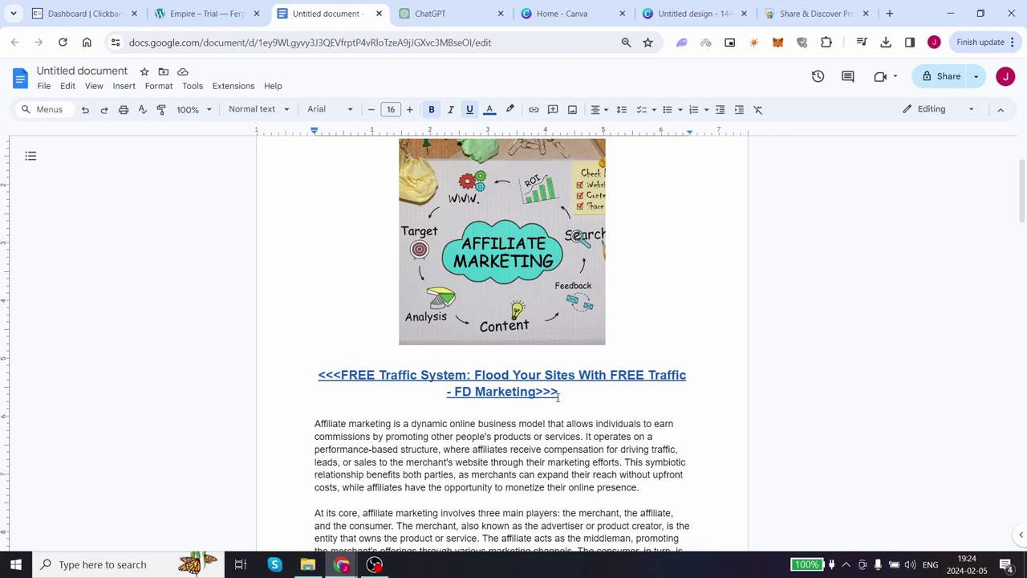
- Link the phrase 'affiliate marketing involves three main players' to the affiliate URL
scroll(557, 395, down, 3)
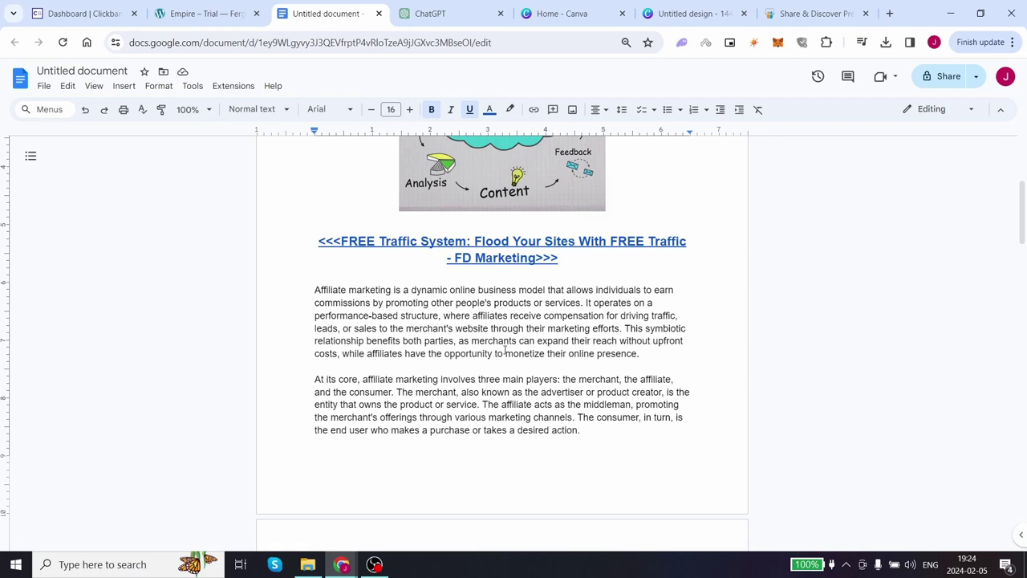
click(526, 302)
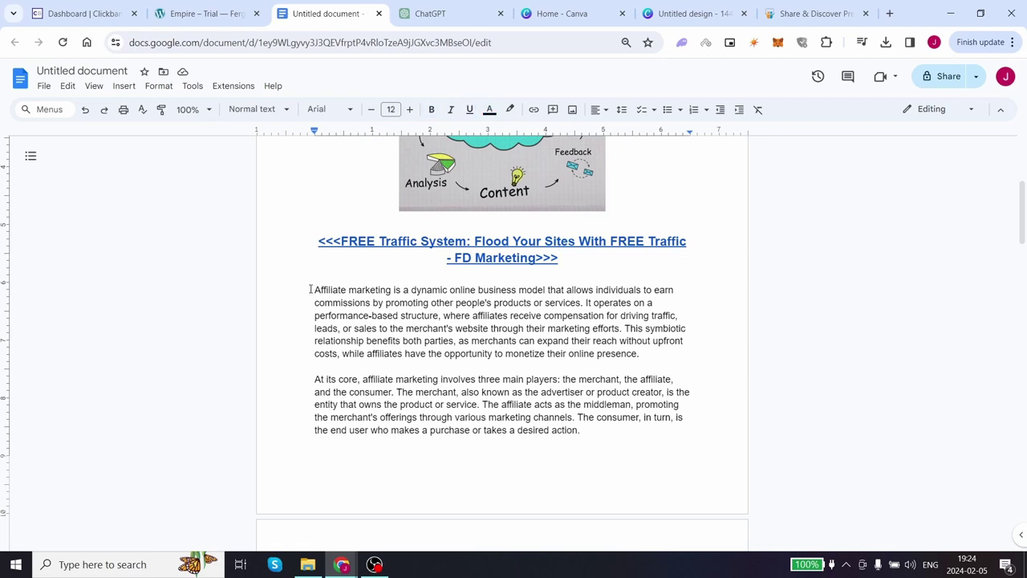
scroll(489, 373, down, 3)
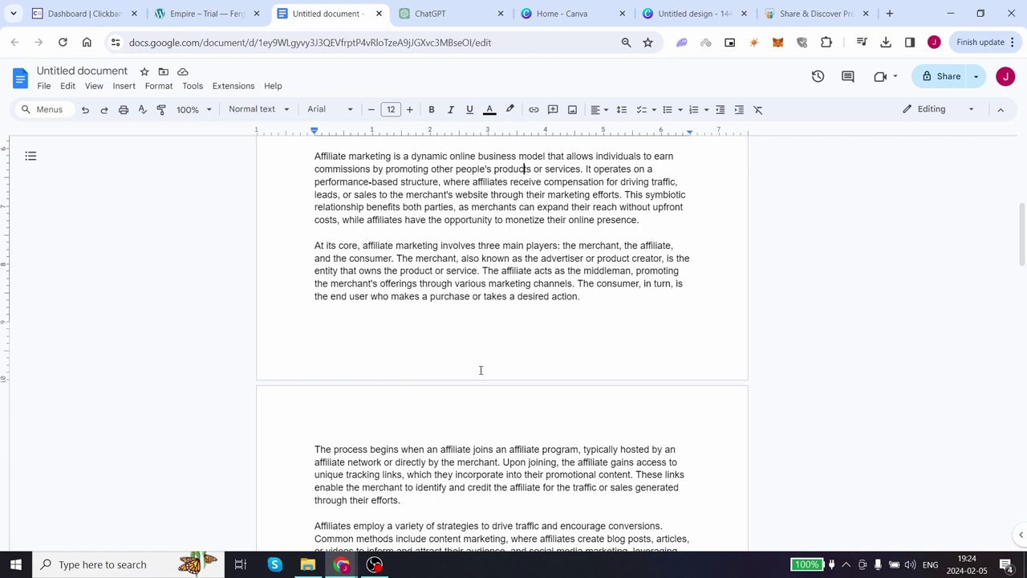
scroll(464, 329, up, 2)
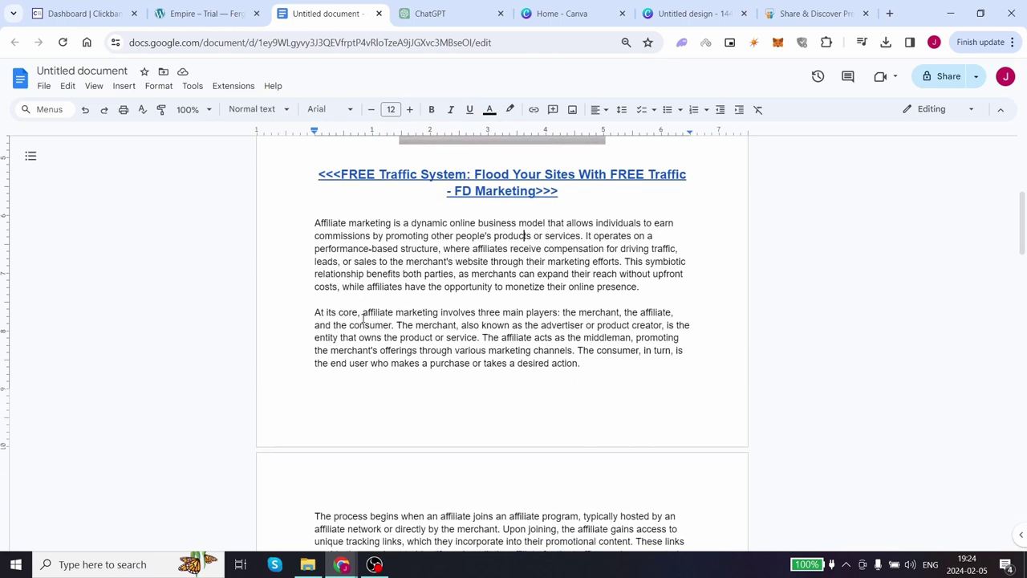
drag(364, 313, 558, 313)
click(534, 109)
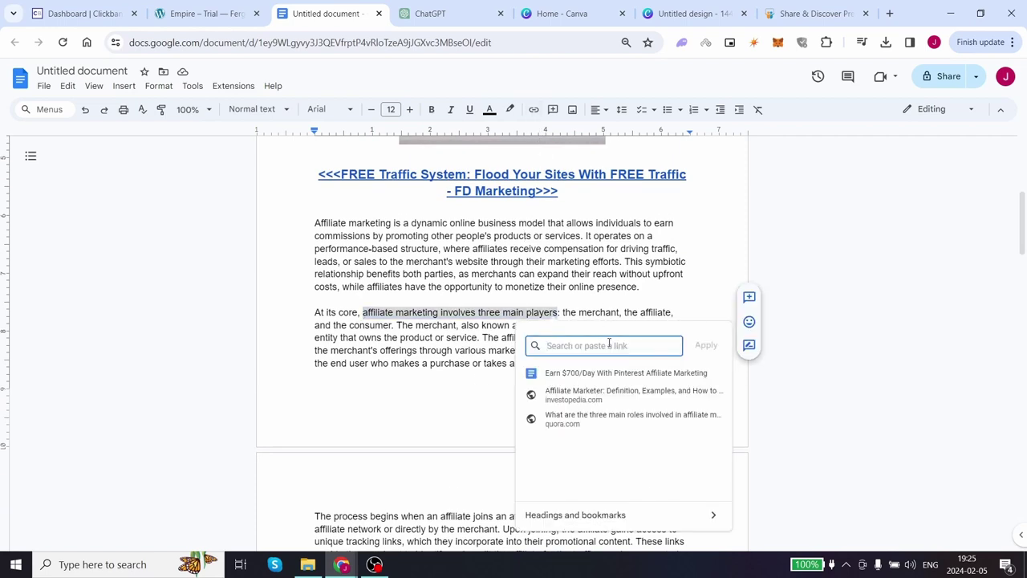
key(ctrl+v)
key(Return)
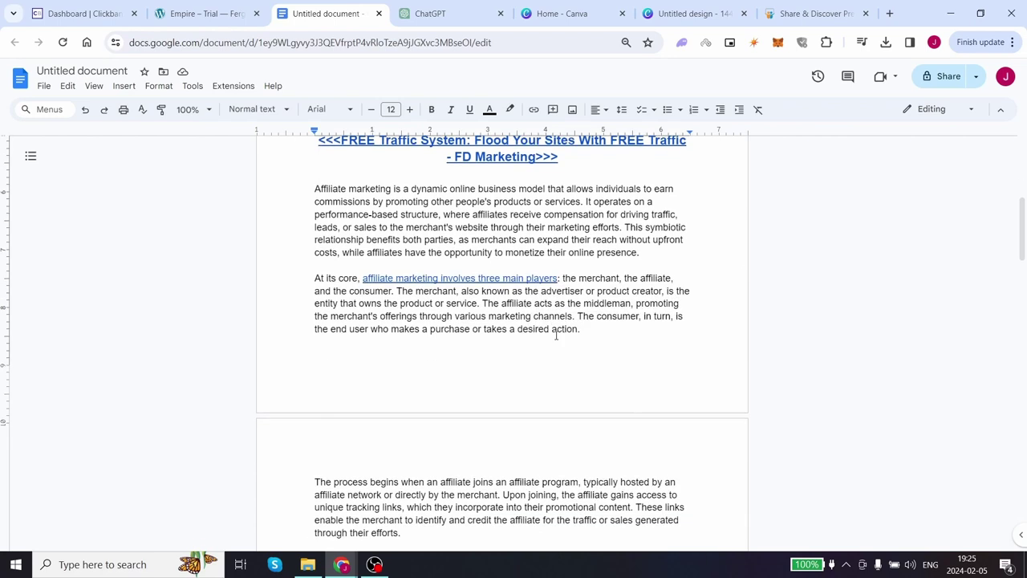
- Link the phrase 'affiliate marketing relies on the ability' to the affiliate URL
scroll(541, 332, down, 6)
scroll(424, 295, down, 2)
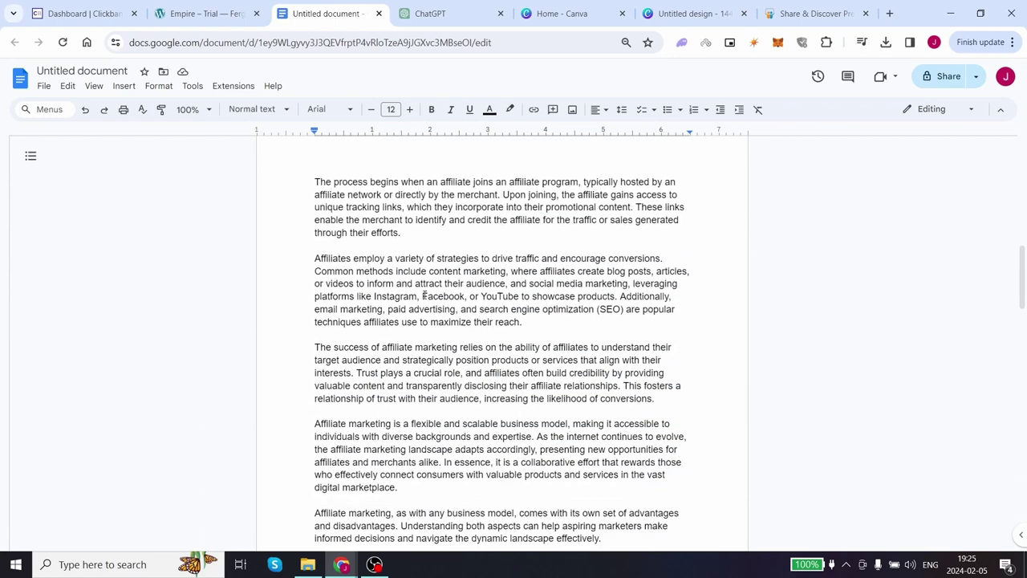
scroll(424, 295, down, 2)
scroll(453, 293, down, 2)
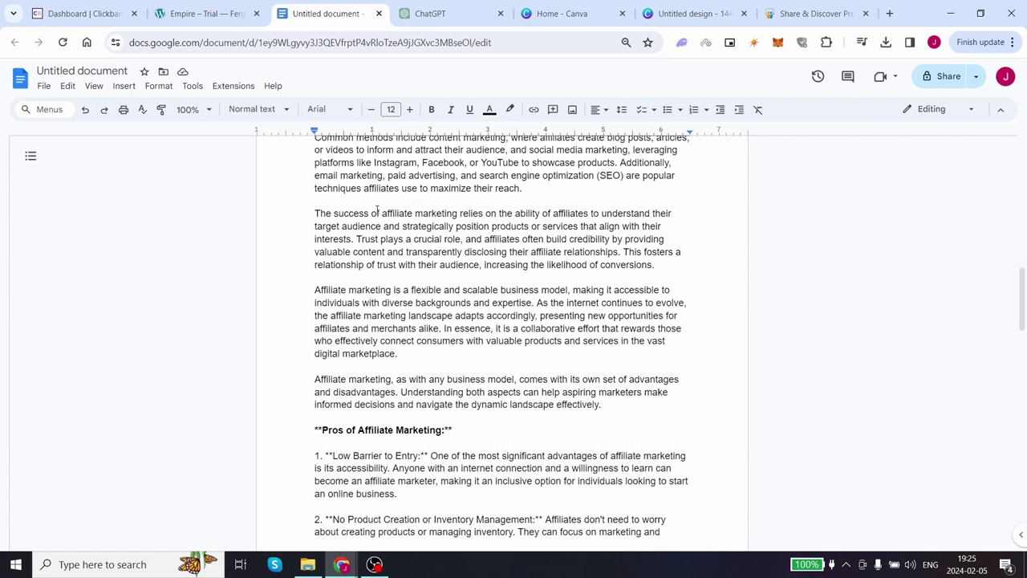
drag(382, 214, 540, 213)
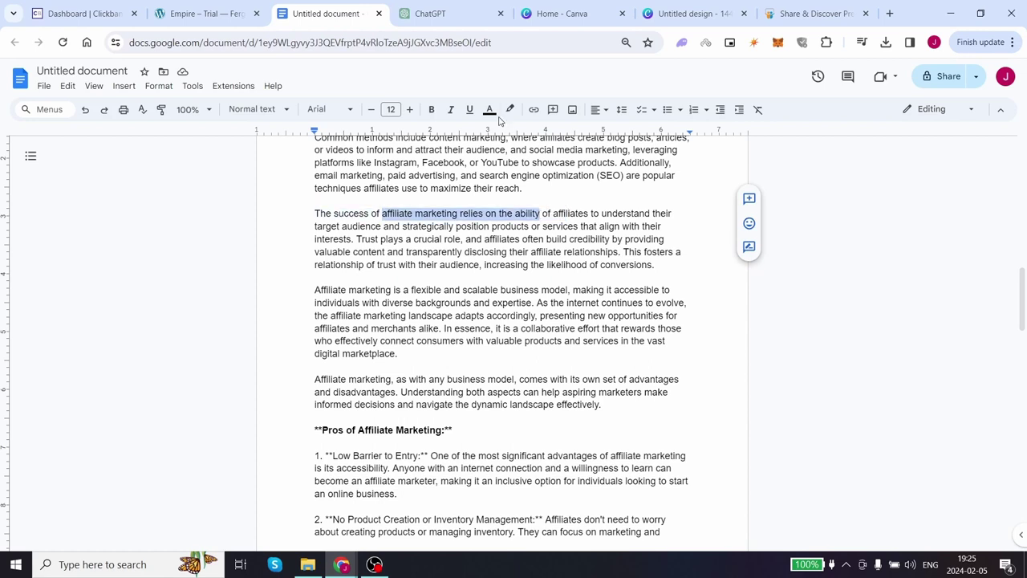
click(533, 109)
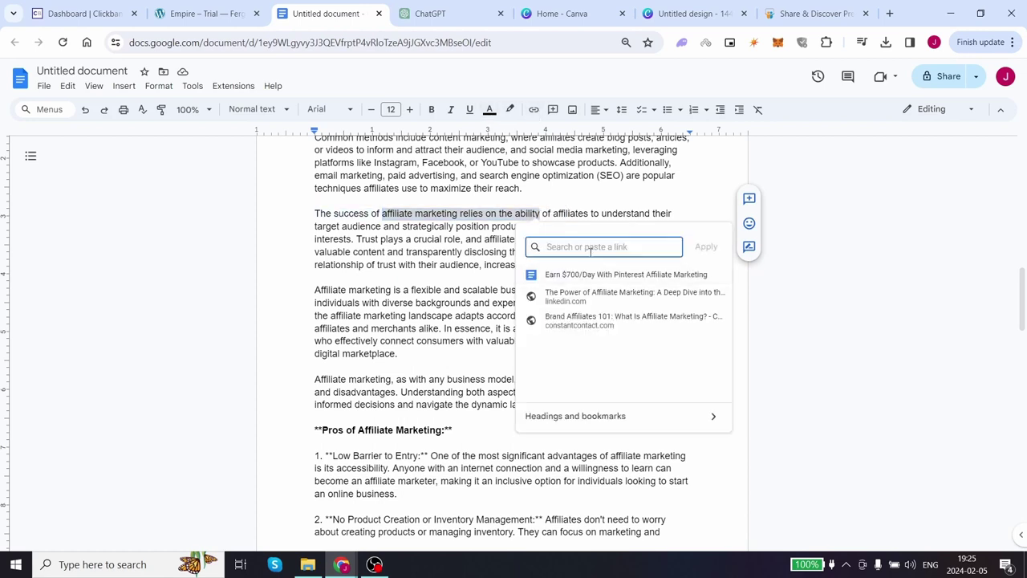
key(ctrl+v)
click(706, 246)
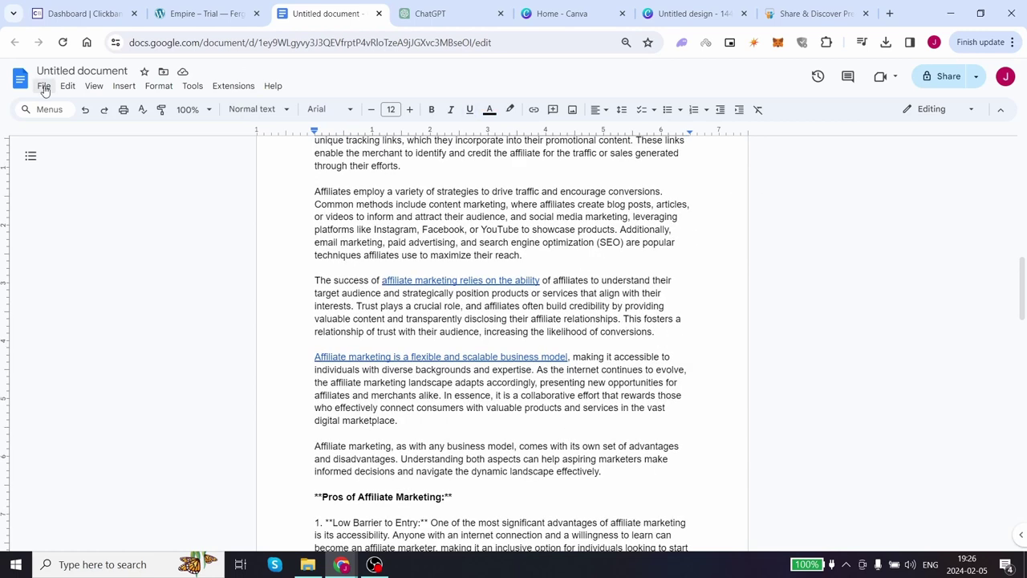
- Open the File menu's Download options to save the article as a PDF
click(44, 86)
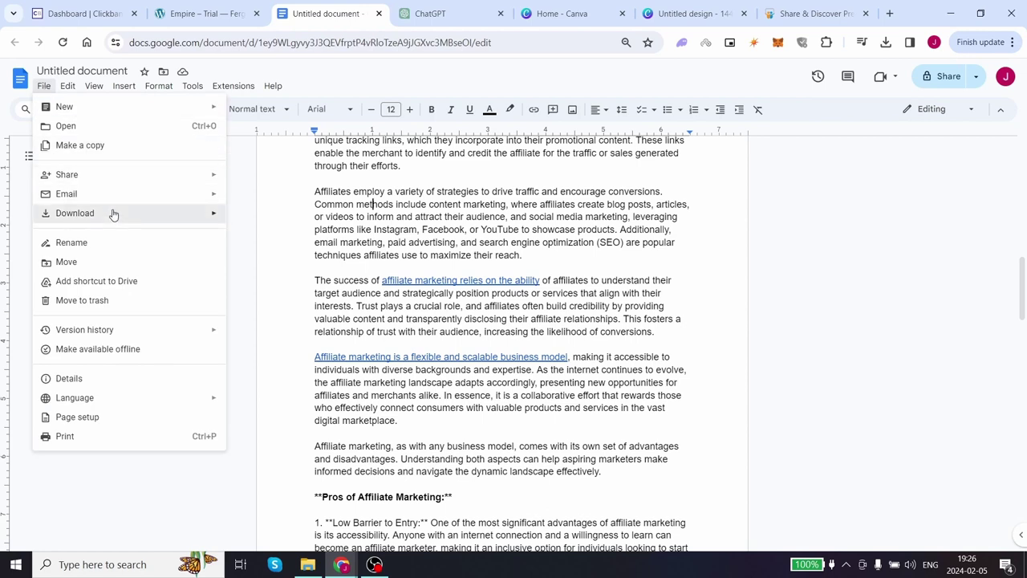
mouse_move(113, 214)
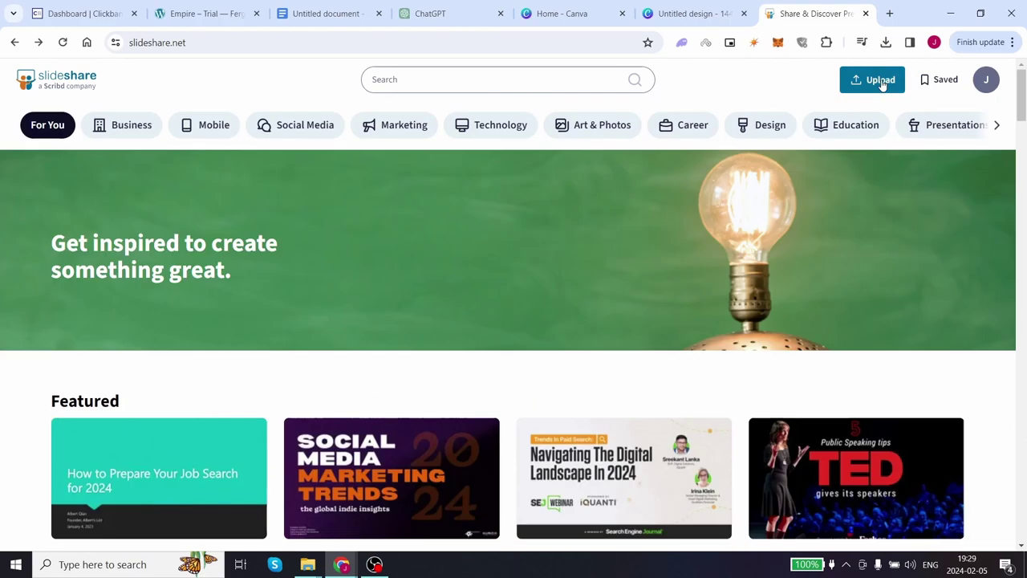
- Upload the Untitled document PDF to SlideShare and pass the reCAPTCHA check
click(881, 82)
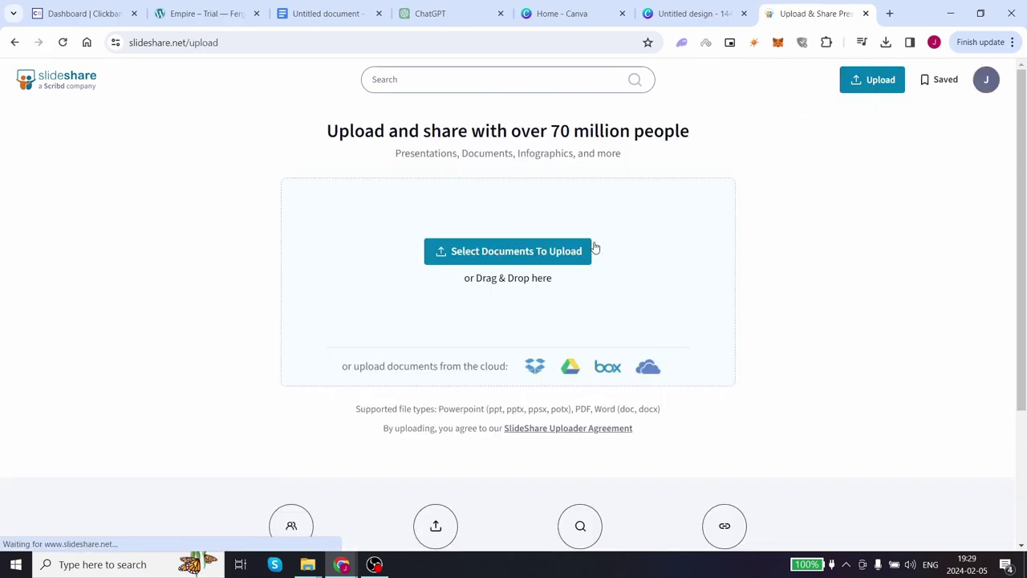
click(579, 256)
double_click(413, 155)
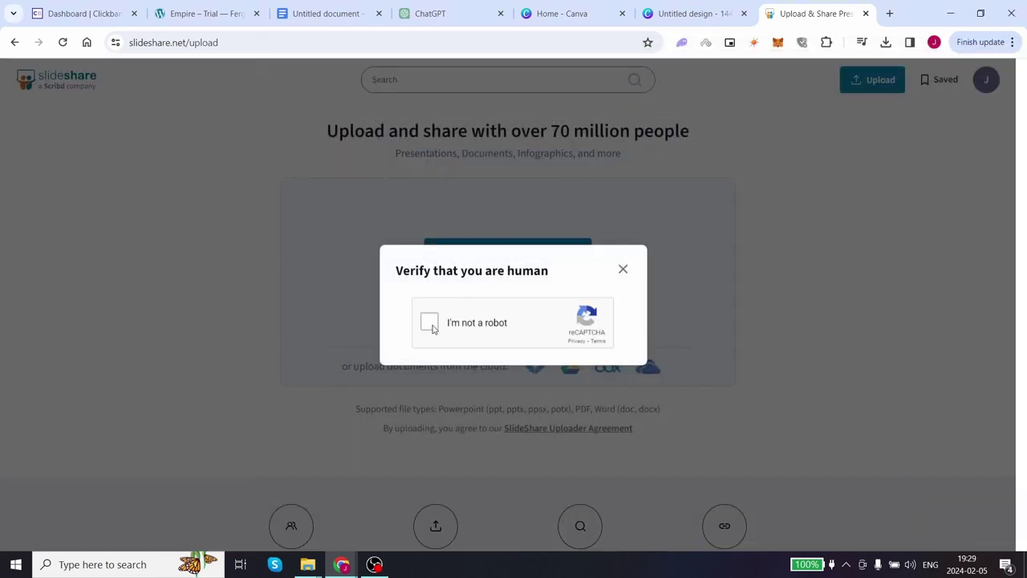
click(431, 323)
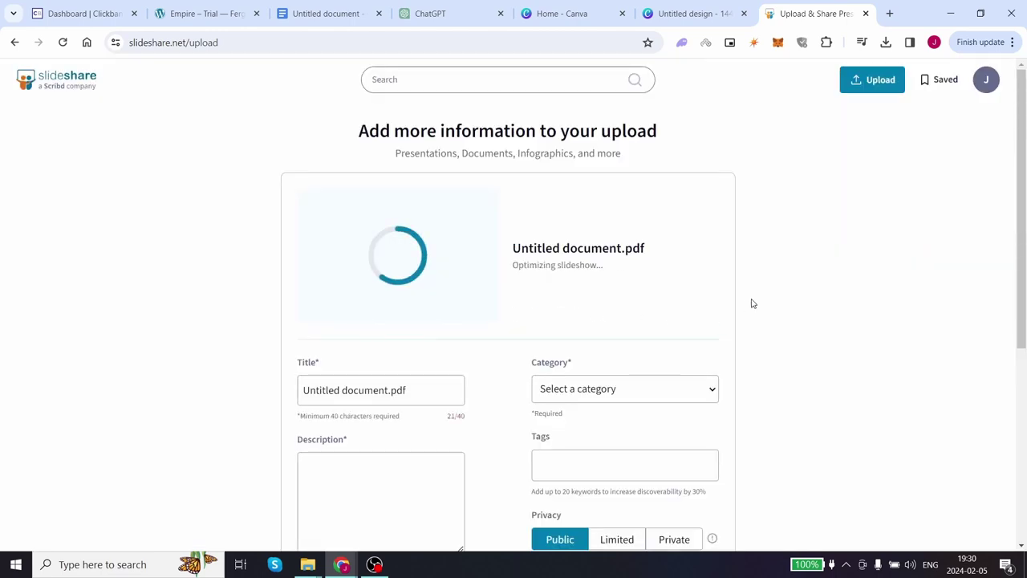
- Replace the default title with the article's main heading copied from Docs
click(321, 14)
drag(315, 228, 594, 245)
key(ctrl+c)
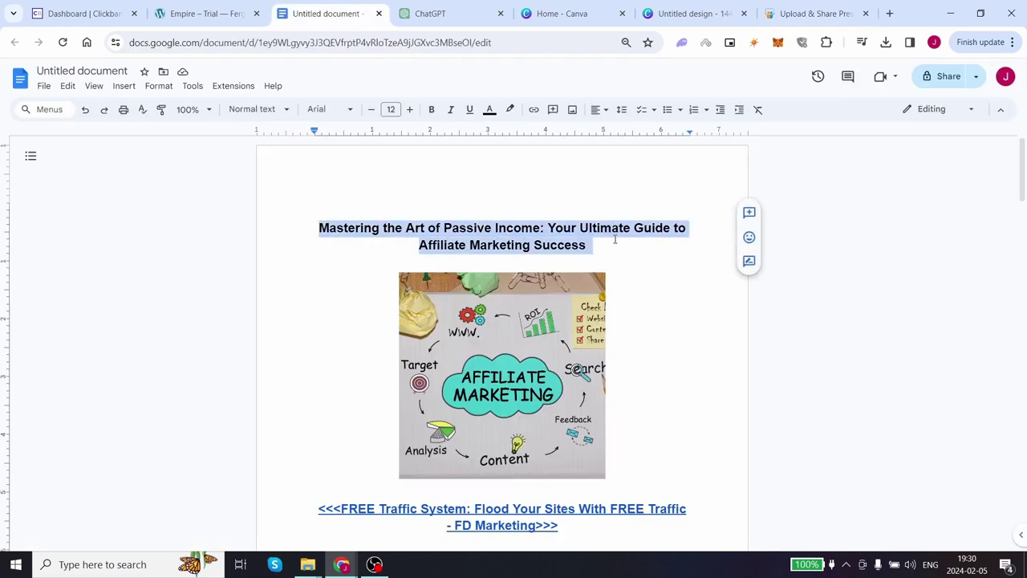
click(799, 8)
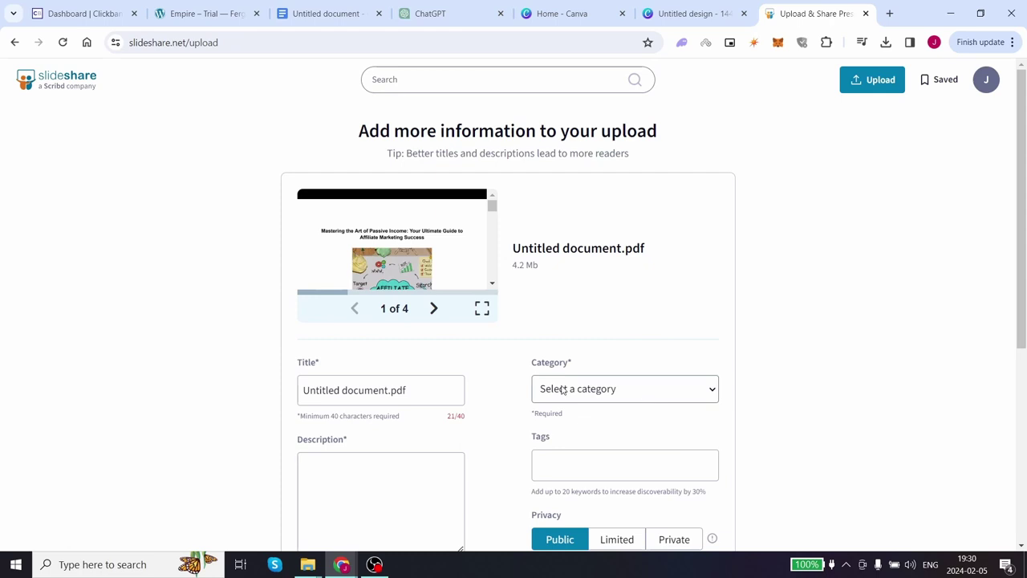
click(444, 390)
drag(445, 390, 266, 392)
key(ctrl+v)
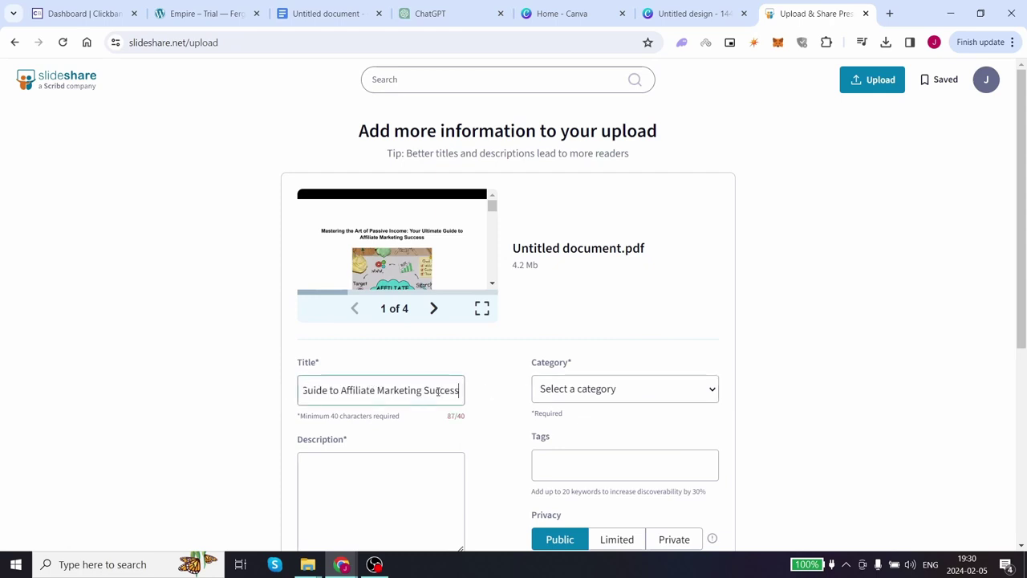
- Choose Economy & Finance, paste the article's first paragraph as description, and publish
click(614, 396)
scroll(615, 366, down, 1)
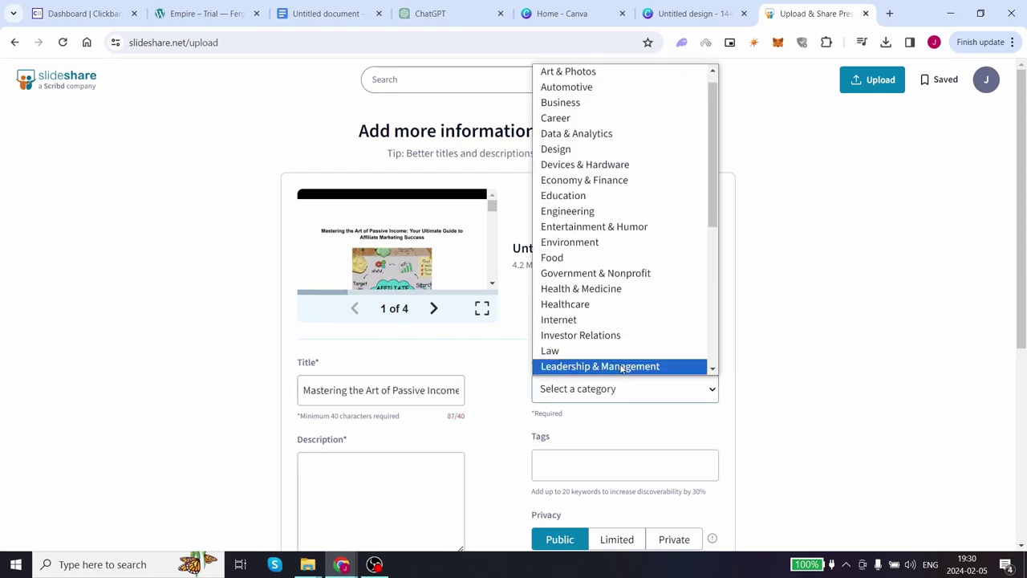
click(325, 13)
drag(315, 223, 650, 290)
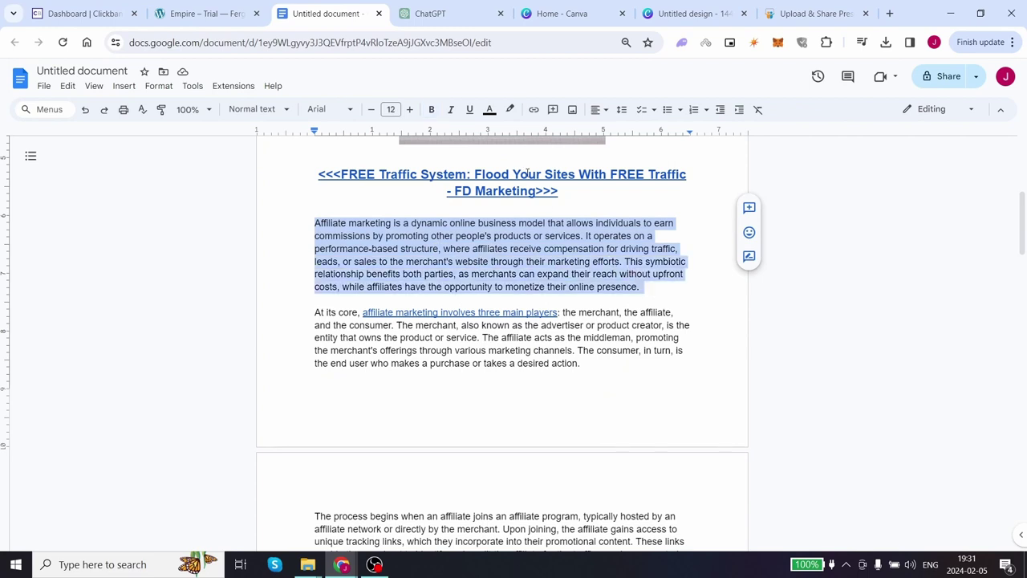
click(812, 15)
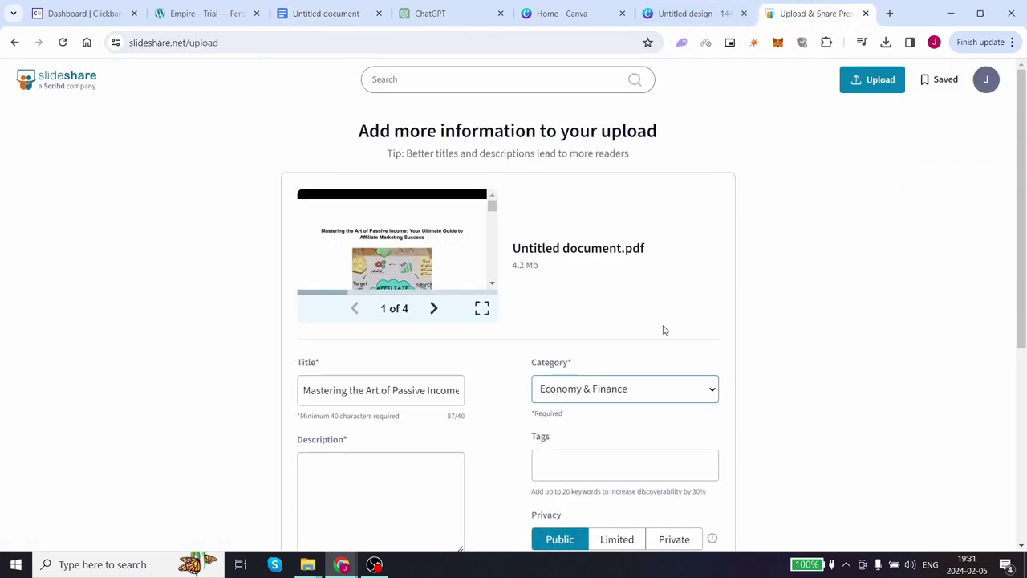
scroll(635, 340, down, 2)
key(ctrl+v)
scroll(717, 369, down, 2)
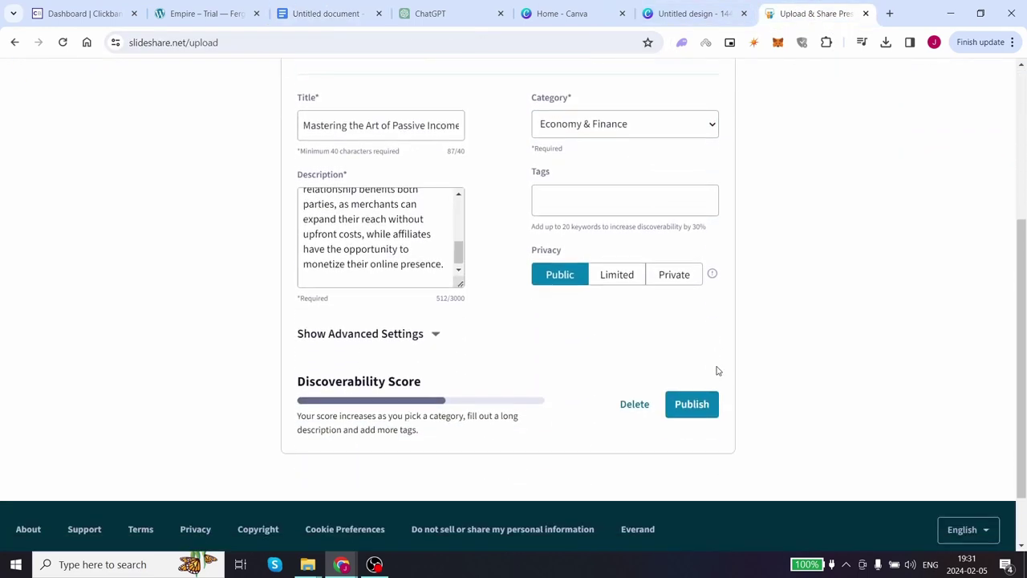
click(688, 404)
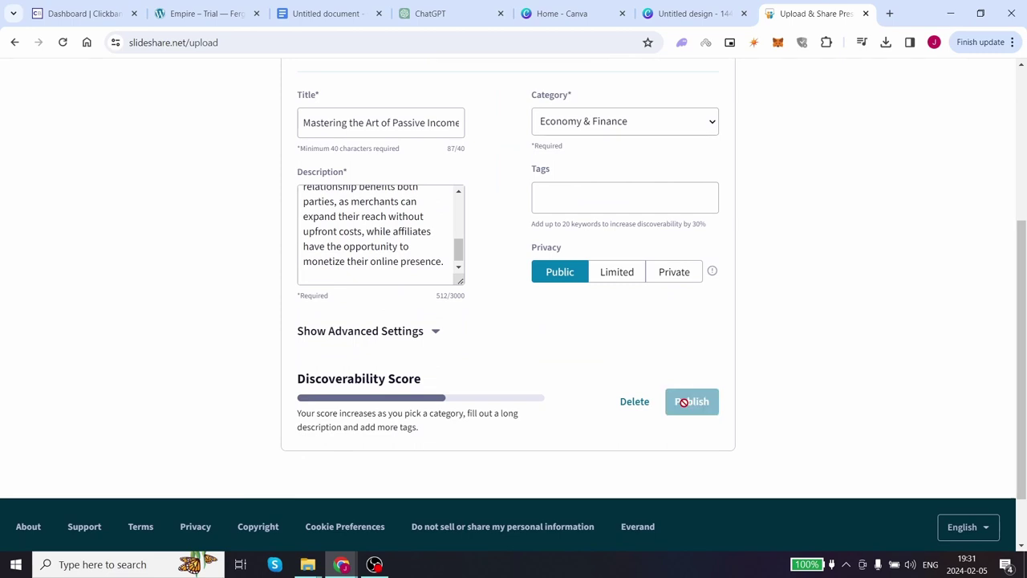
scroll(706, 383, up, 2)
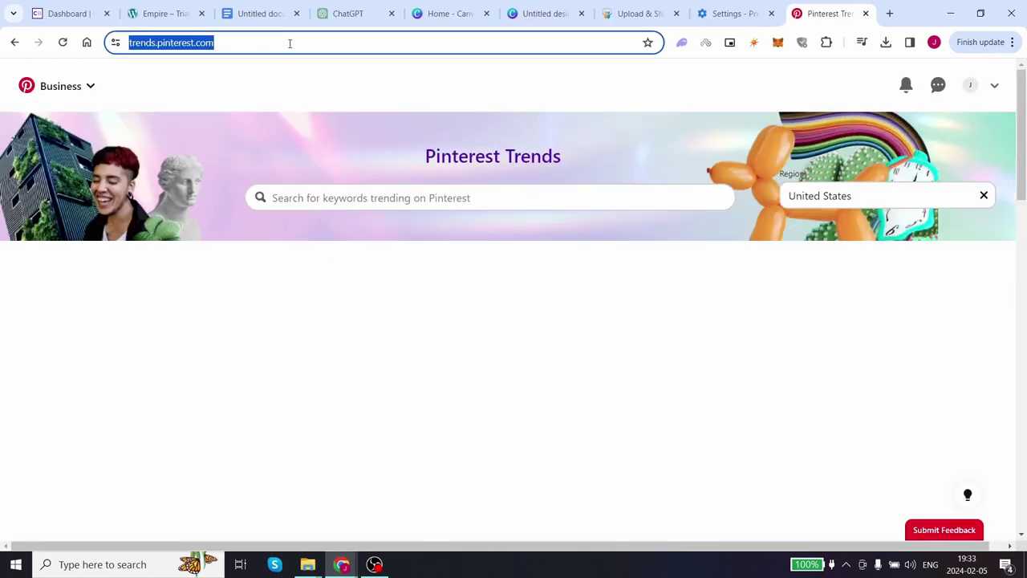
- Load trends.pinterest.com and scroll down to the Discover trends section
click(289, 42)
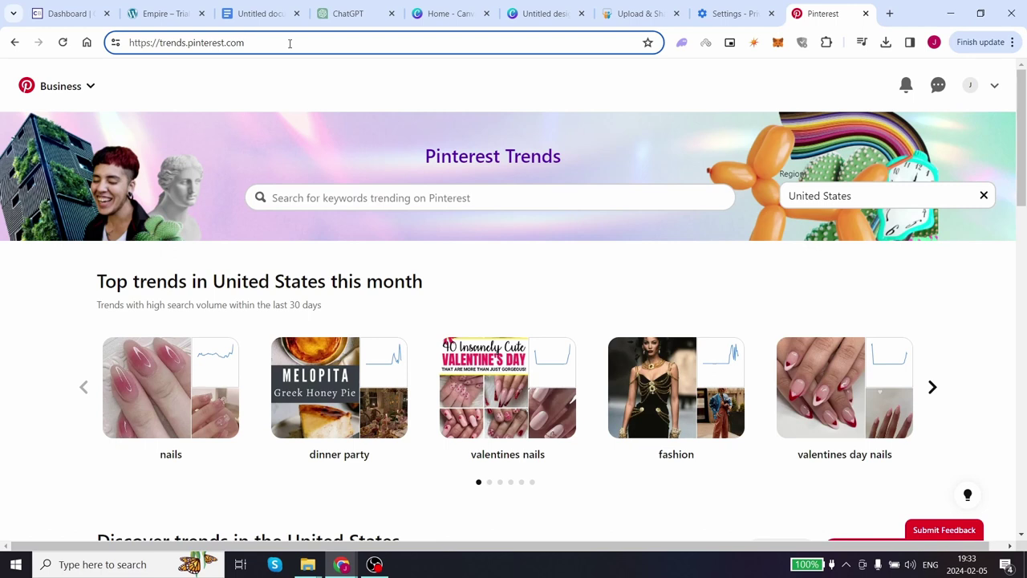
click(396, 202)
scroll(397, 205, down, 10)
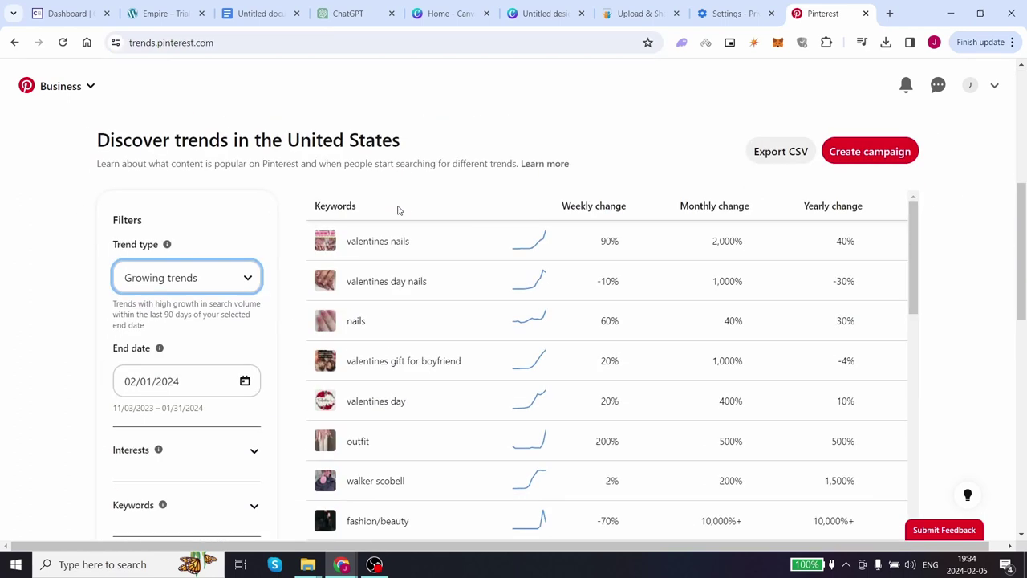
scroll(329, 301, down, 3)
scroll(328, 297, up, 10)
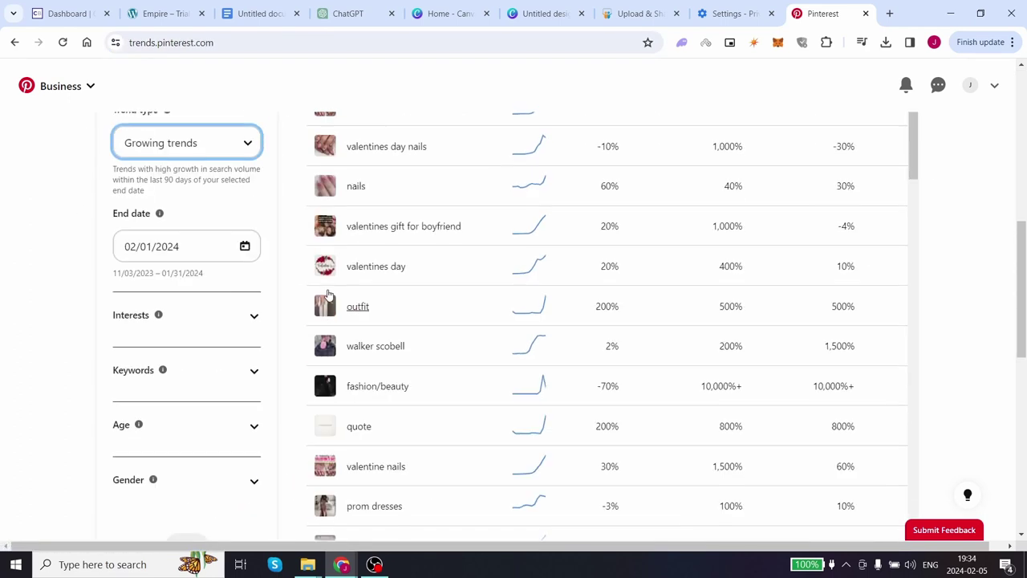
scroll(239, 317, down, 3)
- Filter growing trends to the Finance interest and select the keyword 'smart money'
click(239, 317)
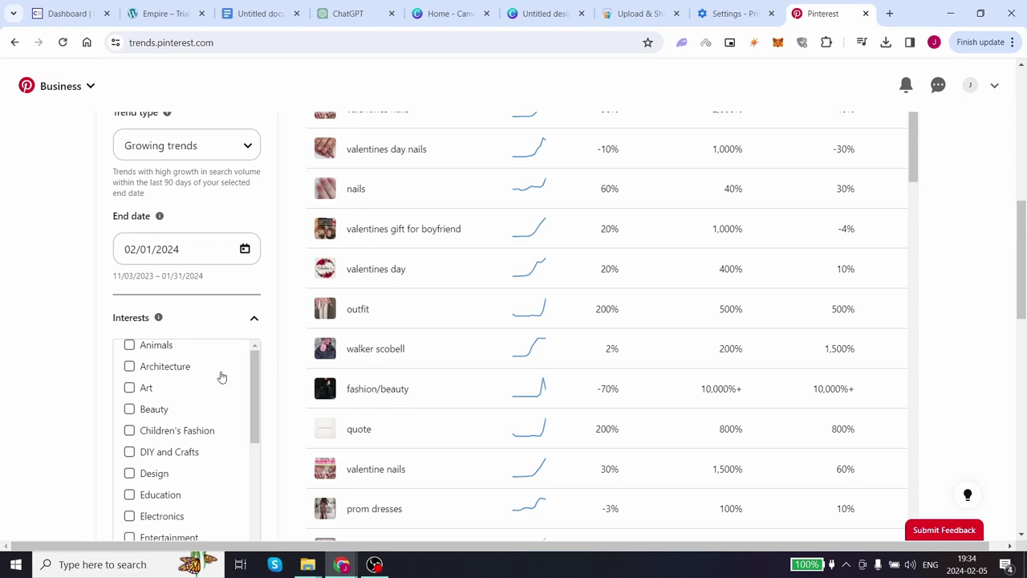
scroll(222, 378, down, 2)
scroll(213, 397, down, 2)
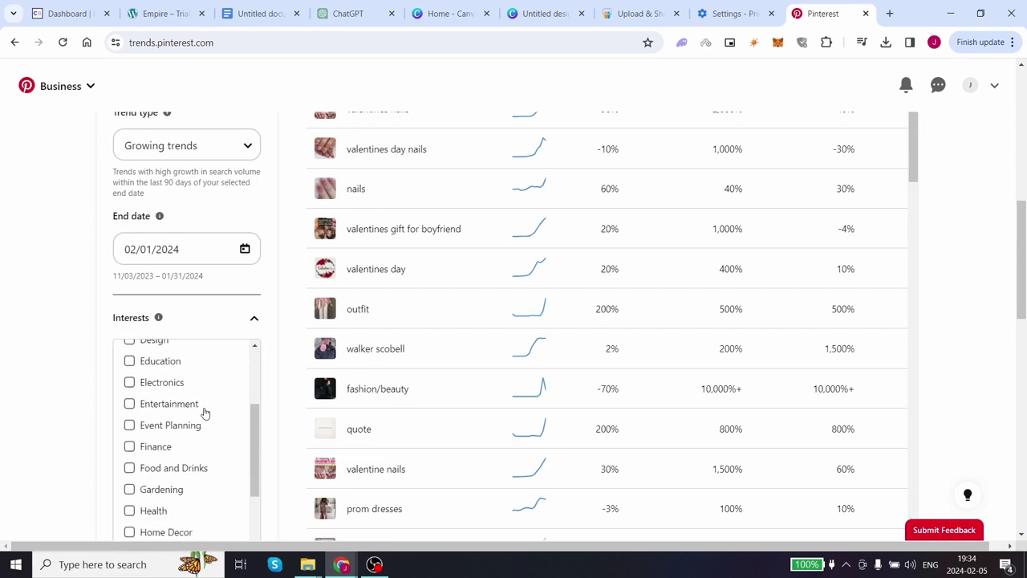
click(148, 449)
scroll(321, 300, up, 1)
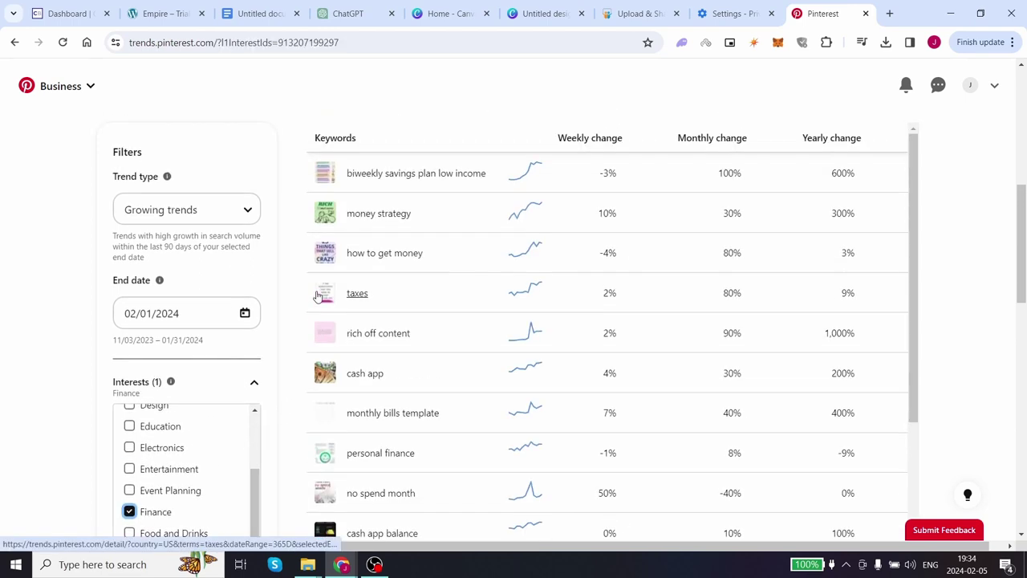
scroll(319, 296, up, 2)
scroll(302, 305, down, 1)
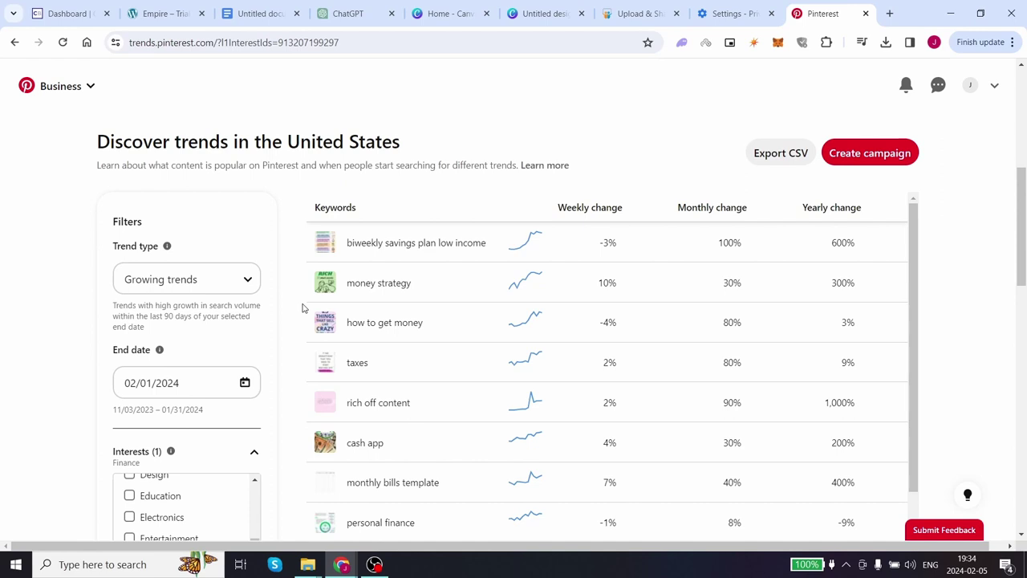
scroll(353, 331, down, 3)
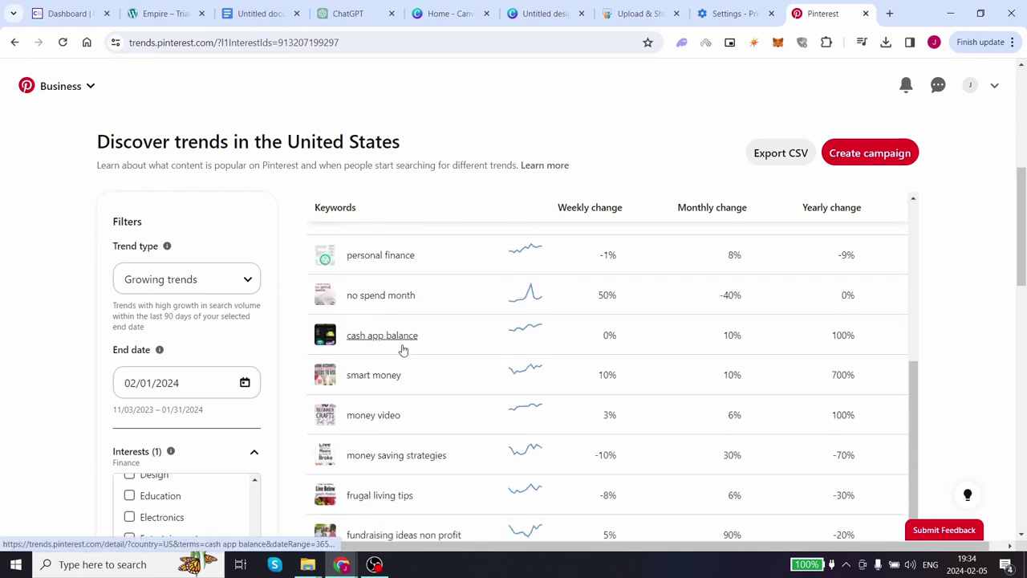
scroll(401, 348, down, 1)
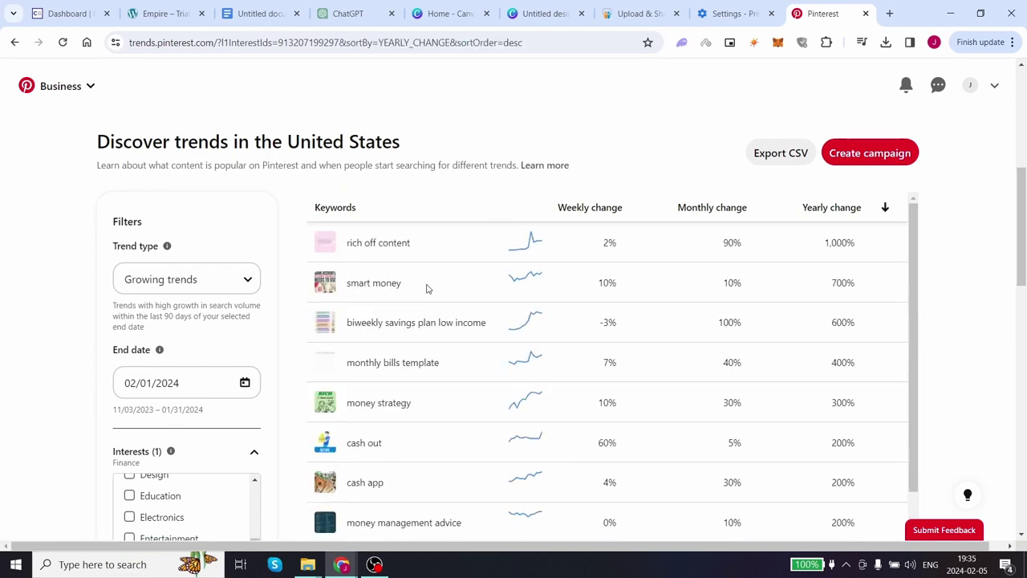
drag(403, 282, 346, 285)
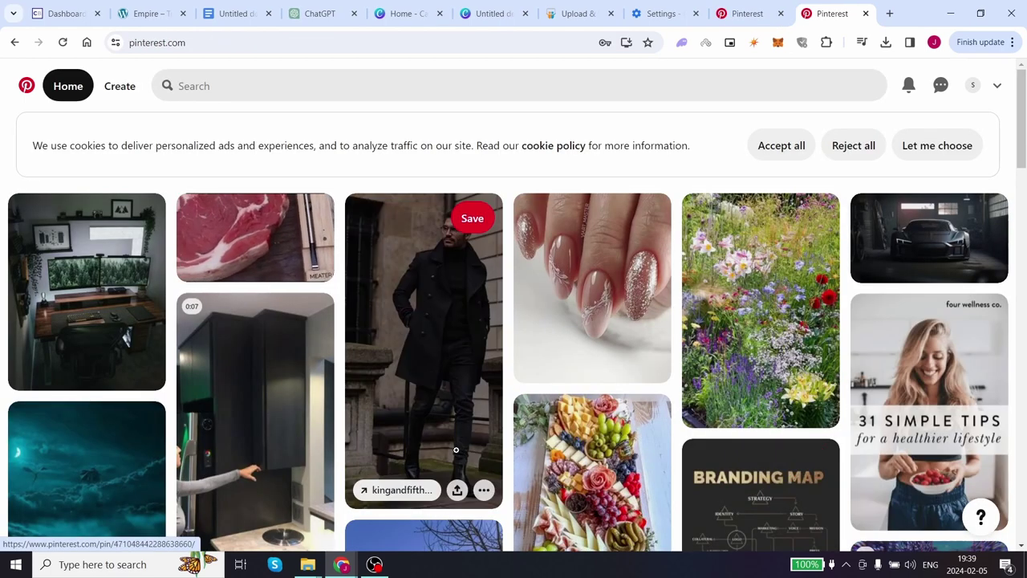
- Open Pinterest's Create Pin page from the top bar
scroll(456, 449, down, 3)
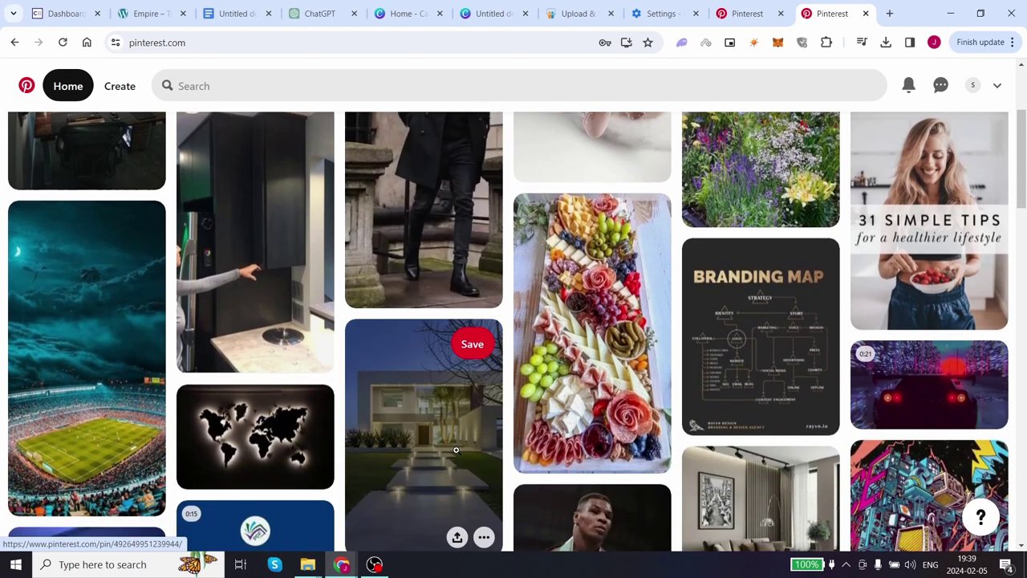
scroll(456, 450, down, 3)
scroll(285, 243, up, 5)
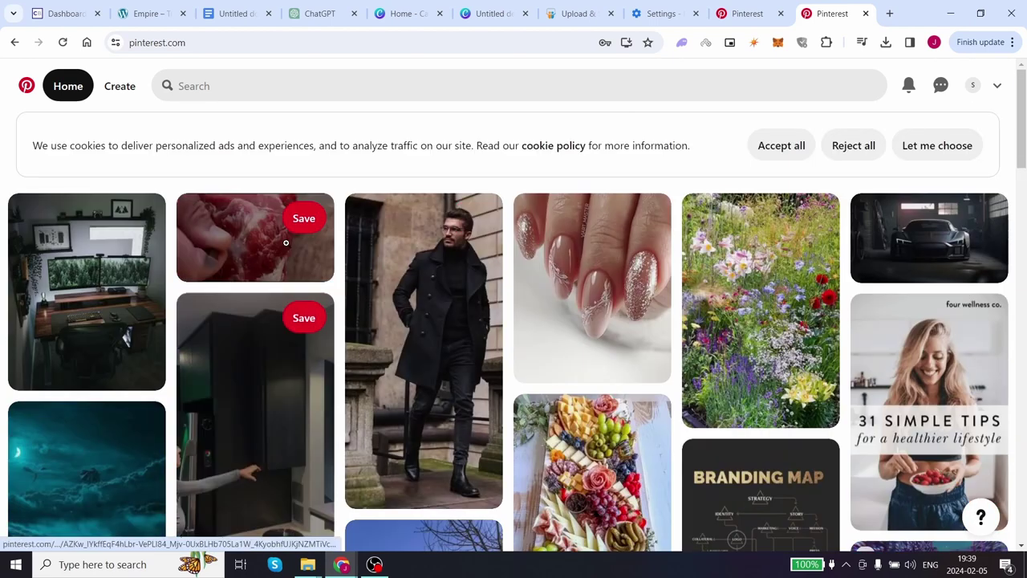
click(120, 87)
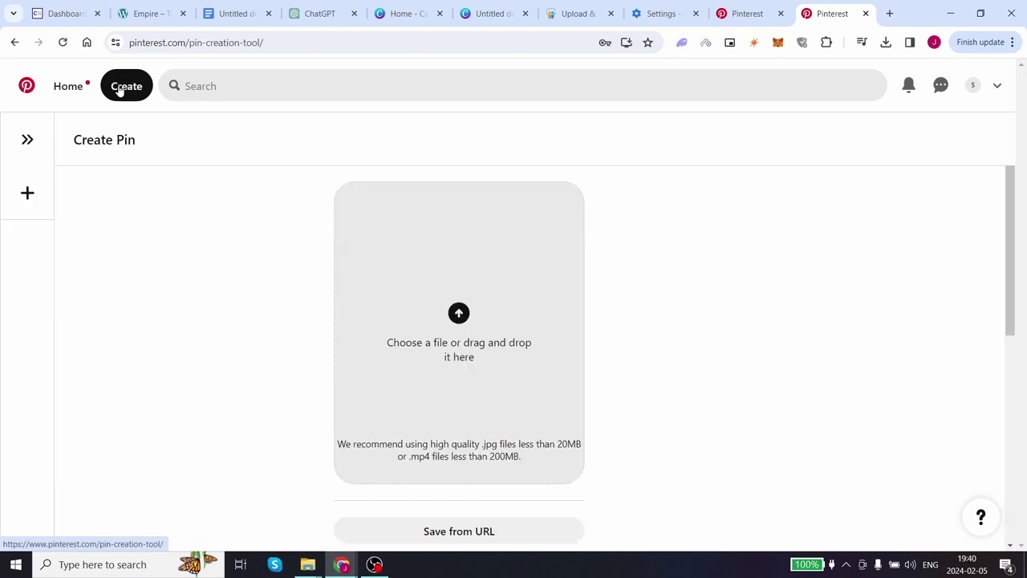
- Search Canva templates for 'pin smart money' and open the How to make money online pin template
click(402, 14)
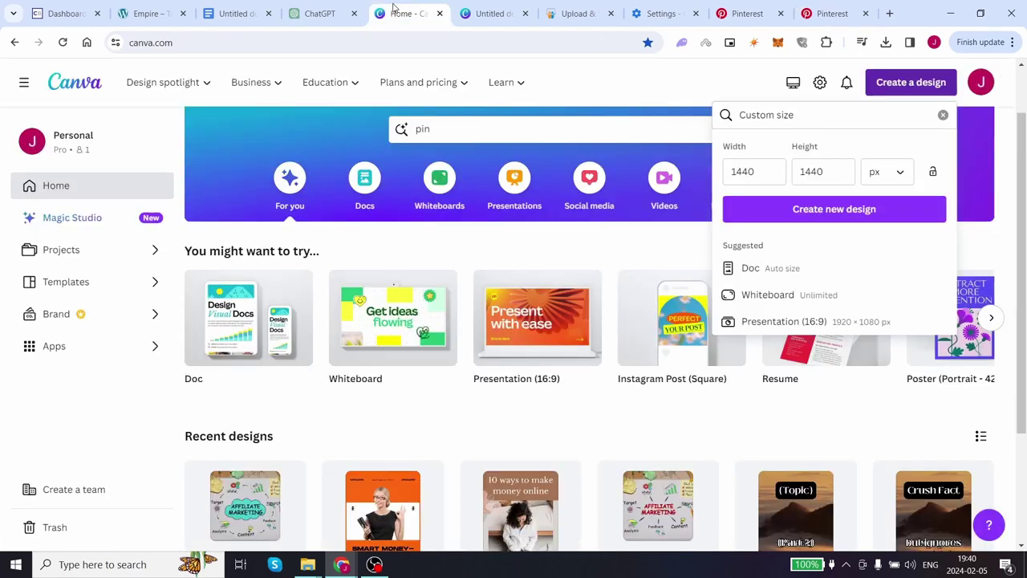
click(423, 129)
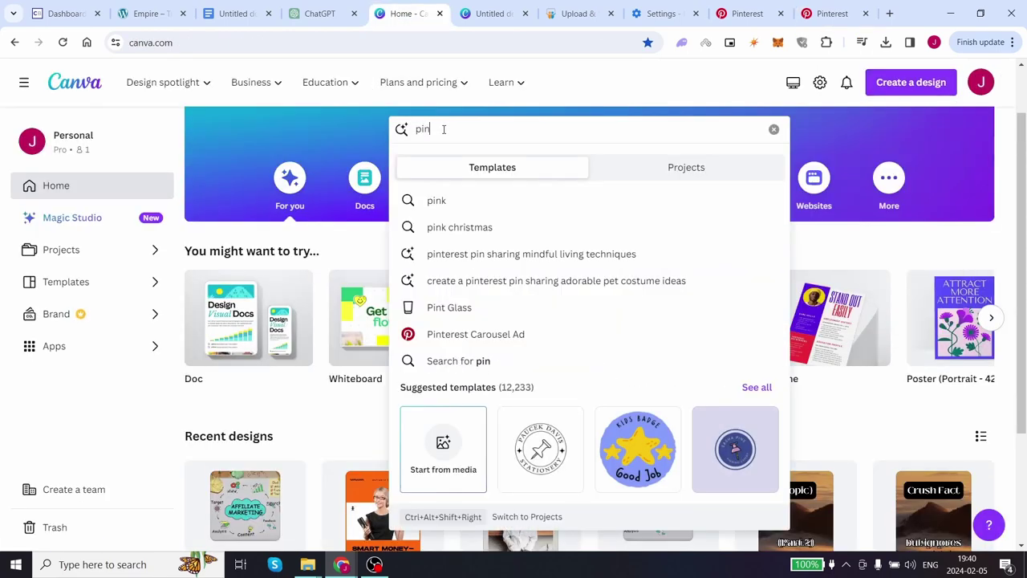
double_click(443, 130)
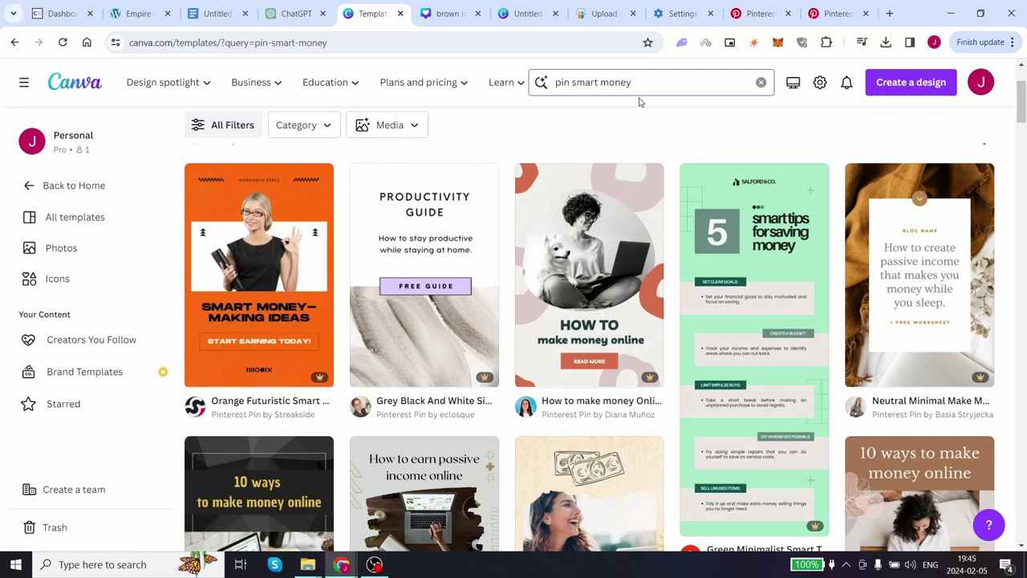
click(602, 265)
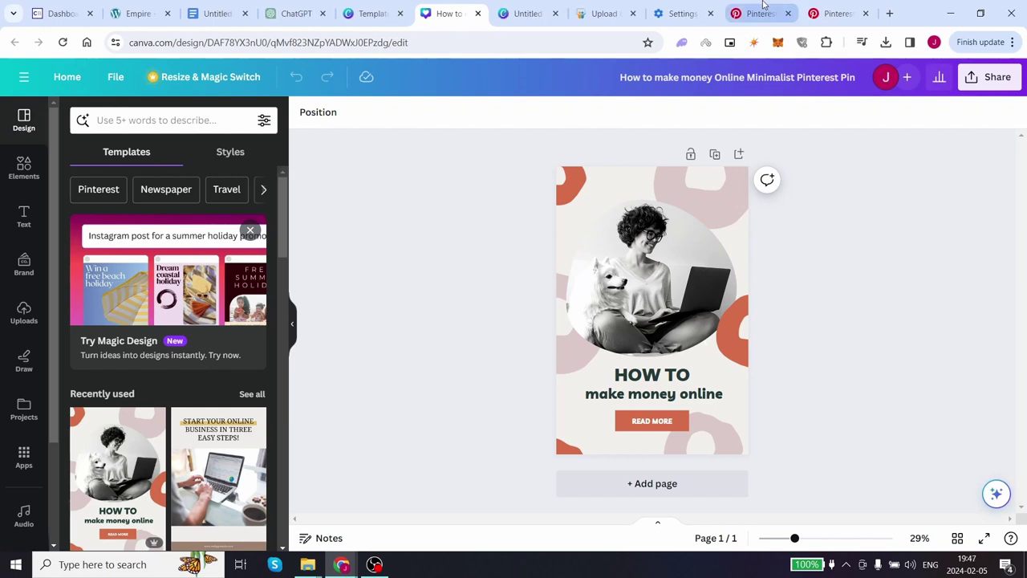
click(758, 14)
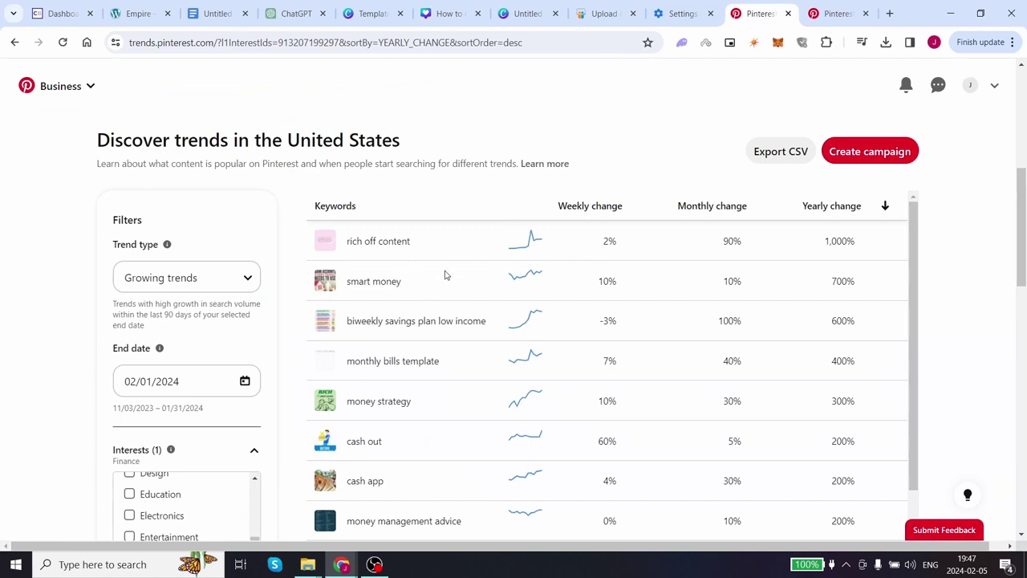
- Scroll through the trending money keywords in the Pinterest Trends table
scroll(446, 274, up, 1)
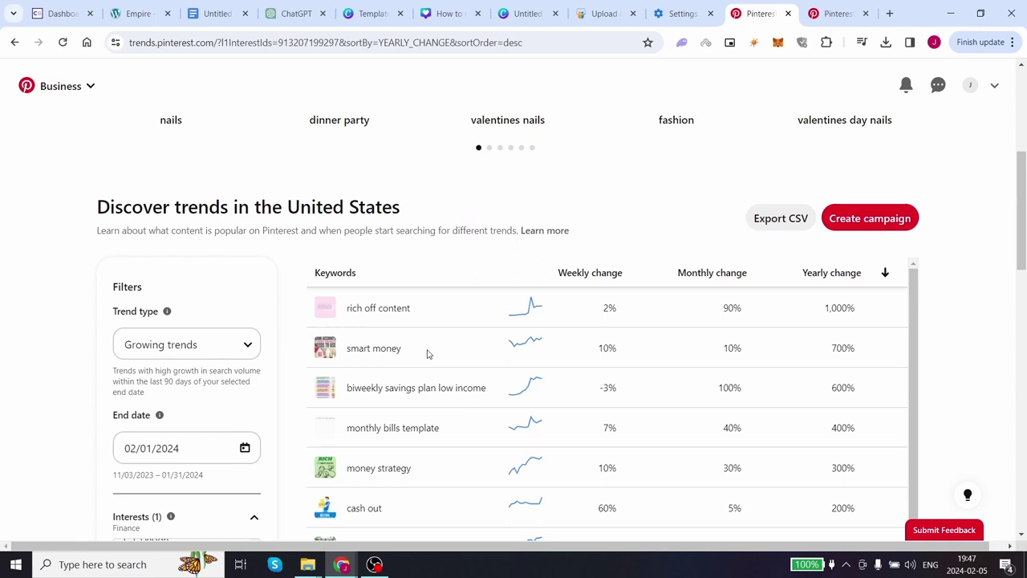
scroll(427, 354, down, 2)
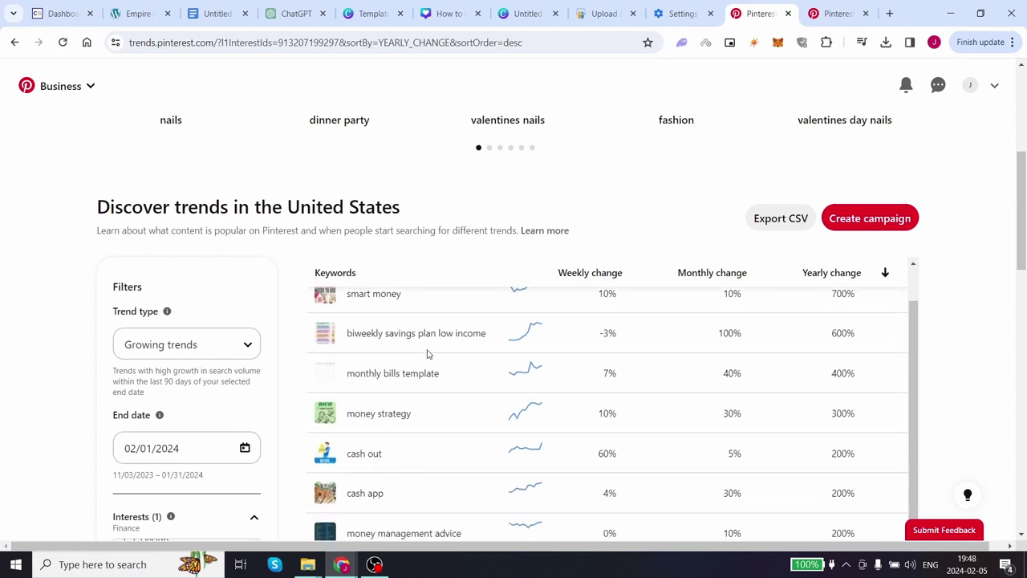
scroll(427, 354, up, 2)
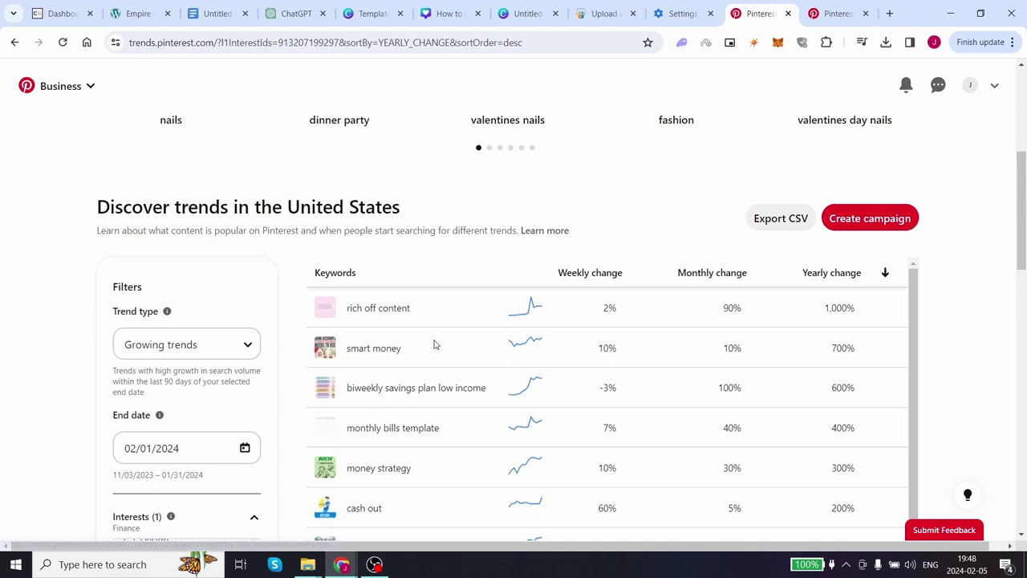
scroll(434, 345, down, 2)
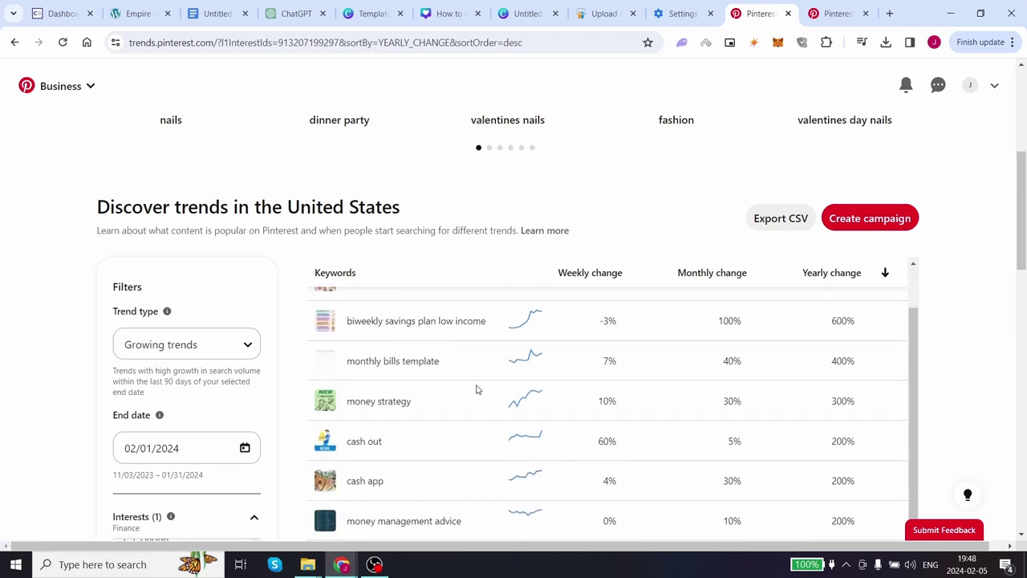
scroll(473, 391, up, 2)
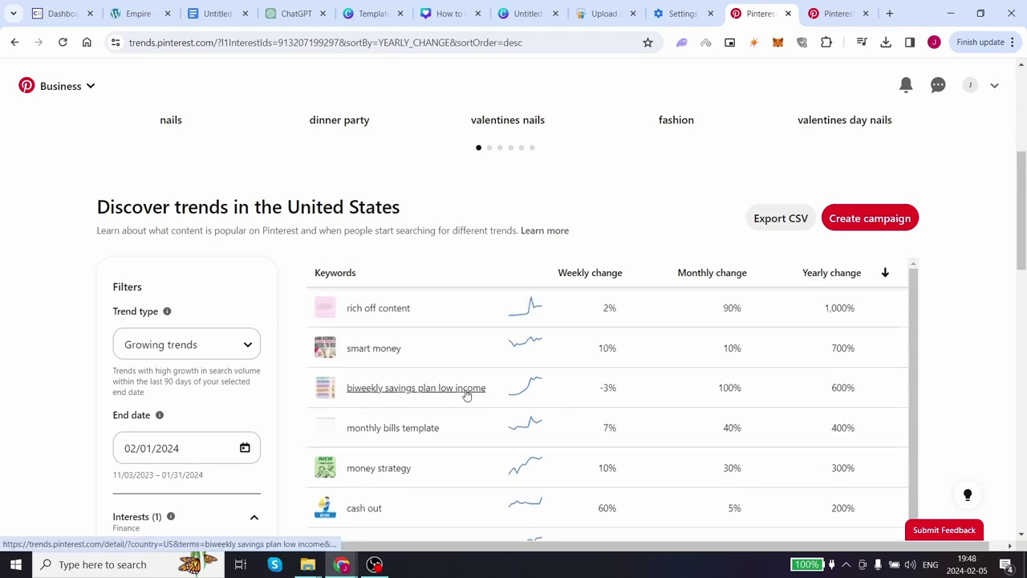
- Download the Canva pin design as a PNG and open Pinterest's image upload chooser
key(ctrl+6)
click(976, 79)
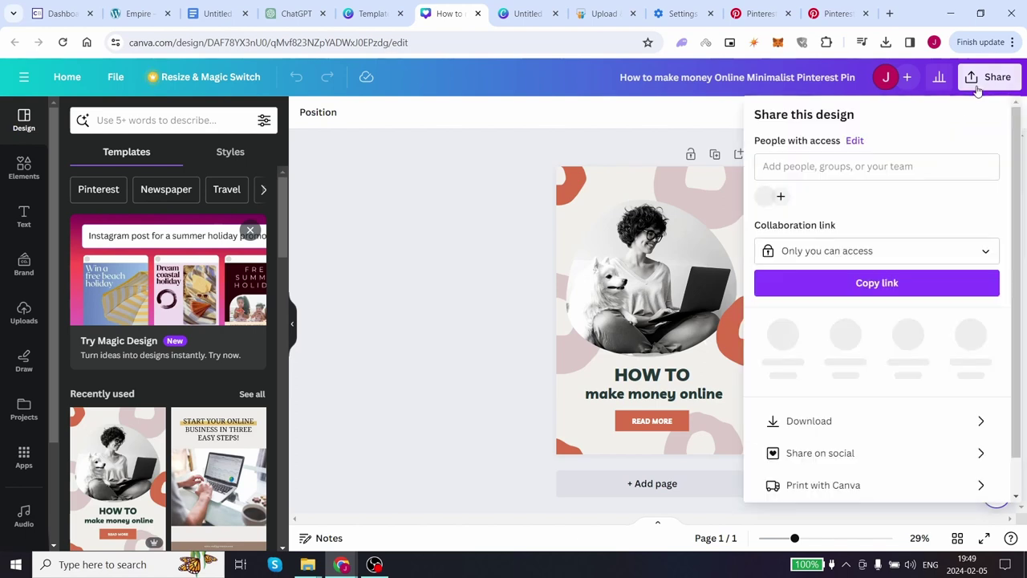
click(825, 416)
click(830, 341)
key(ctrl+9)
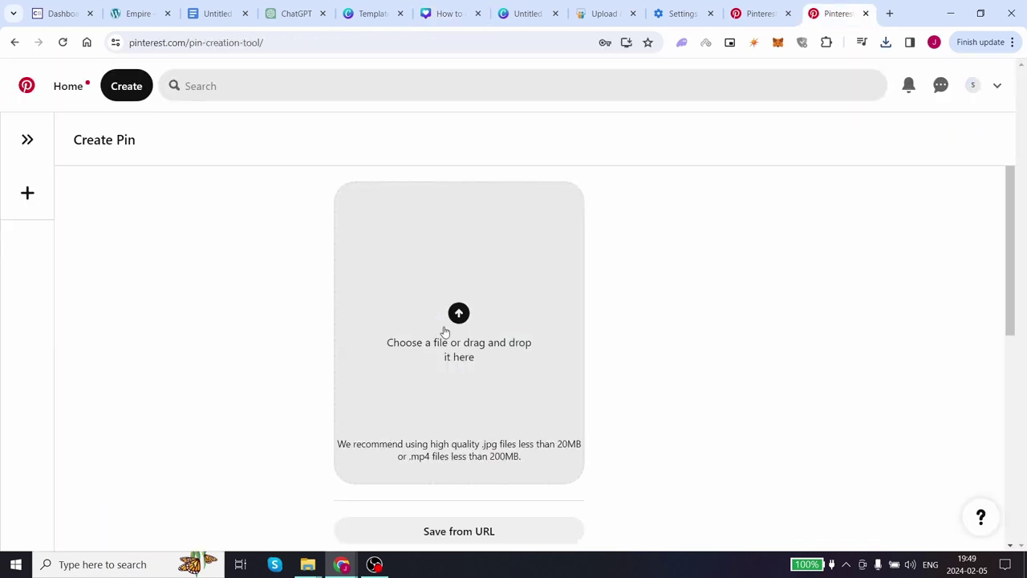
click(445, 328)
- Upload the Canva PNG, title the pin 'How to make money online in 2024', and start the description
double_click(265, 170)
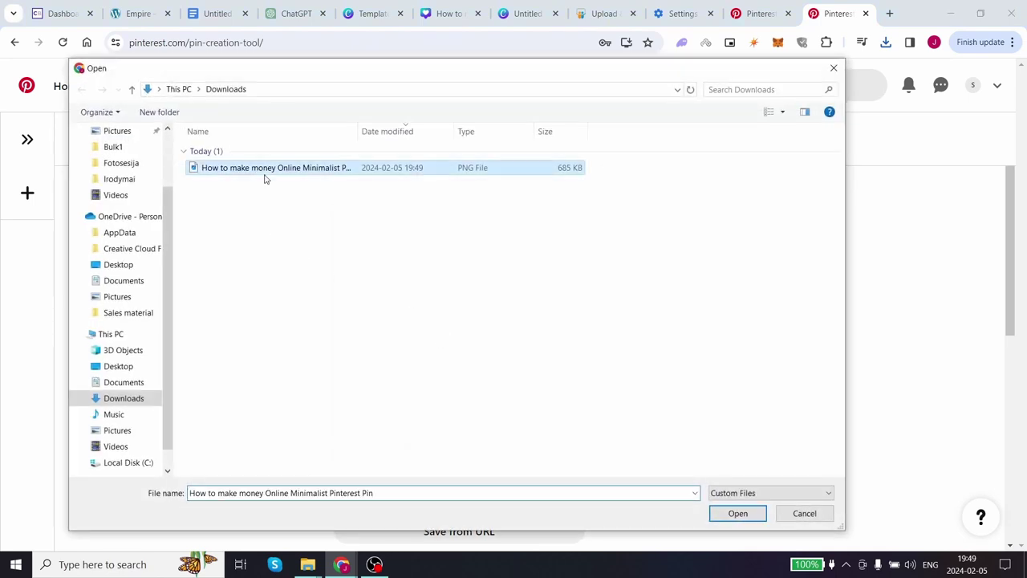
click(676, 222)
text(How)
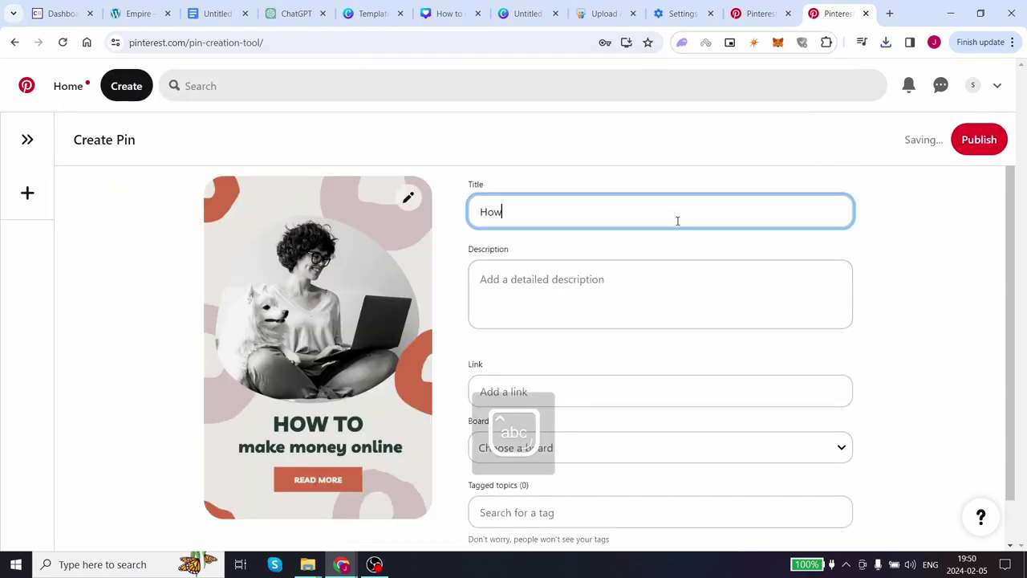
text( to make money on)
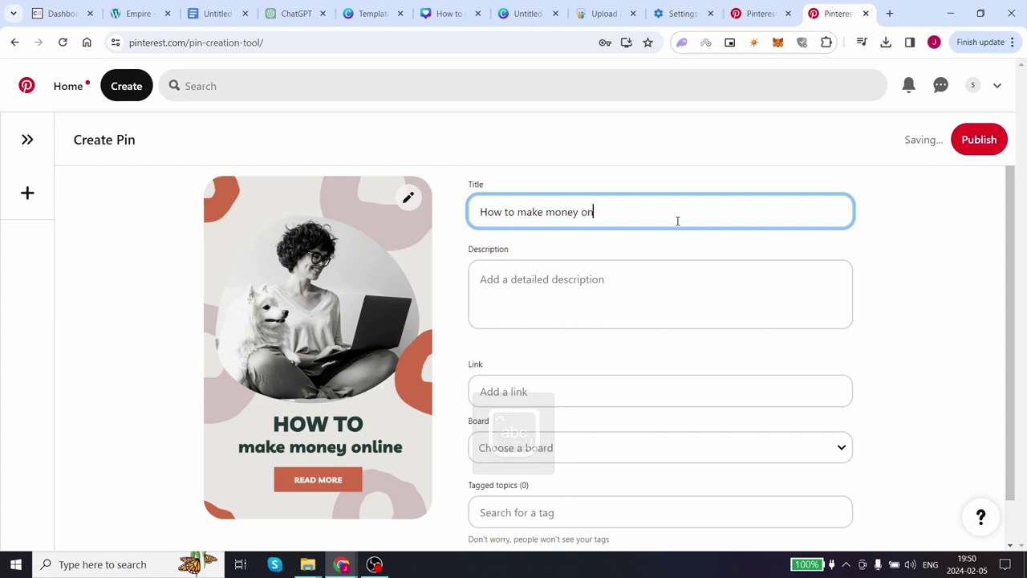
text(line in )
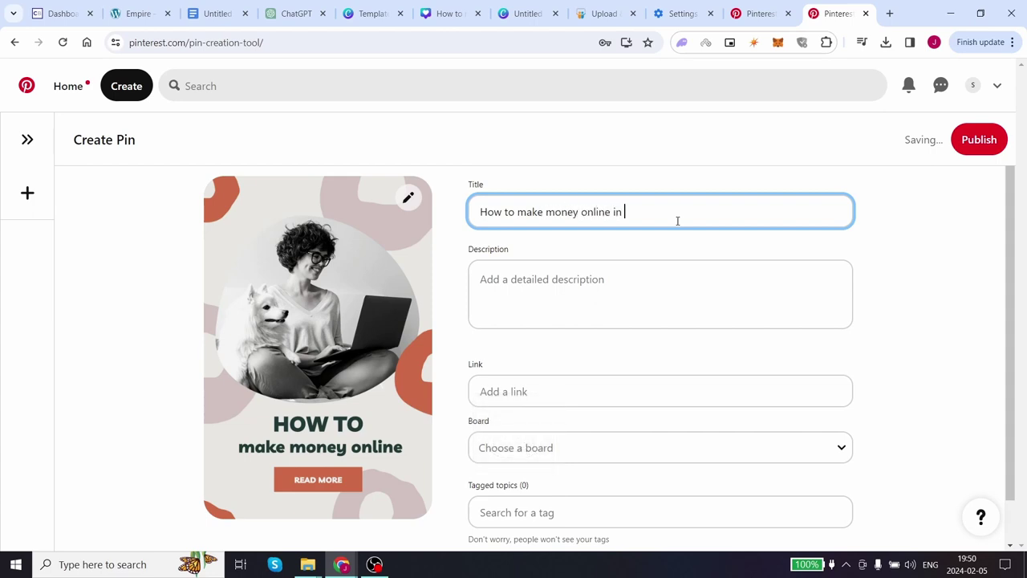
text(2024)
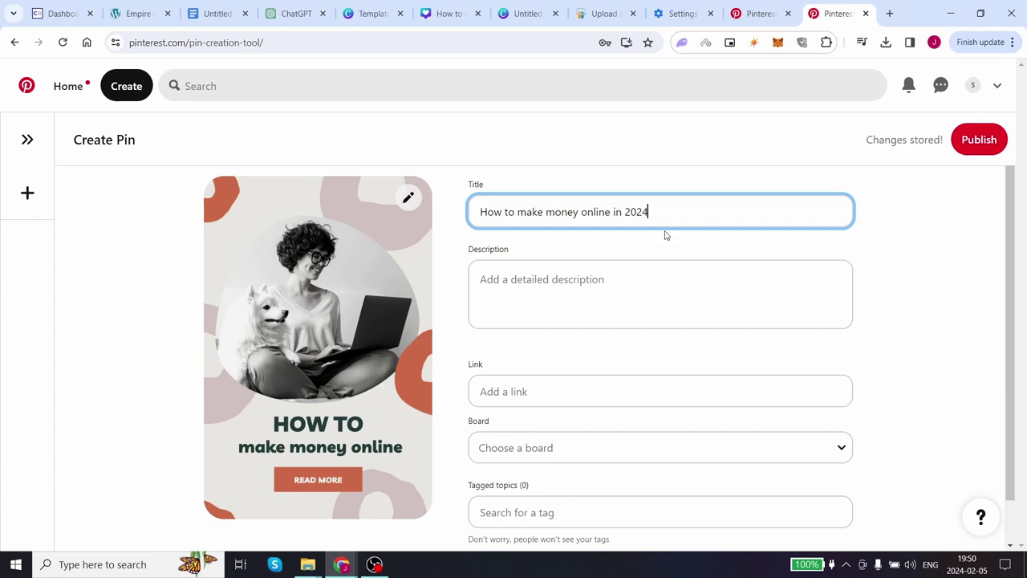
click(626, 289)
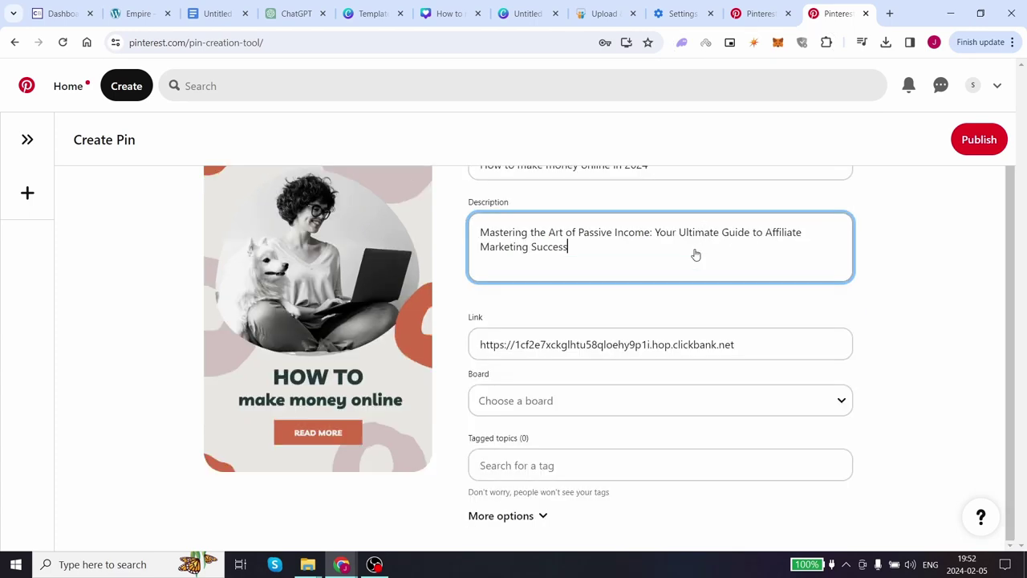
text(:)
key(Return)
key(Return)
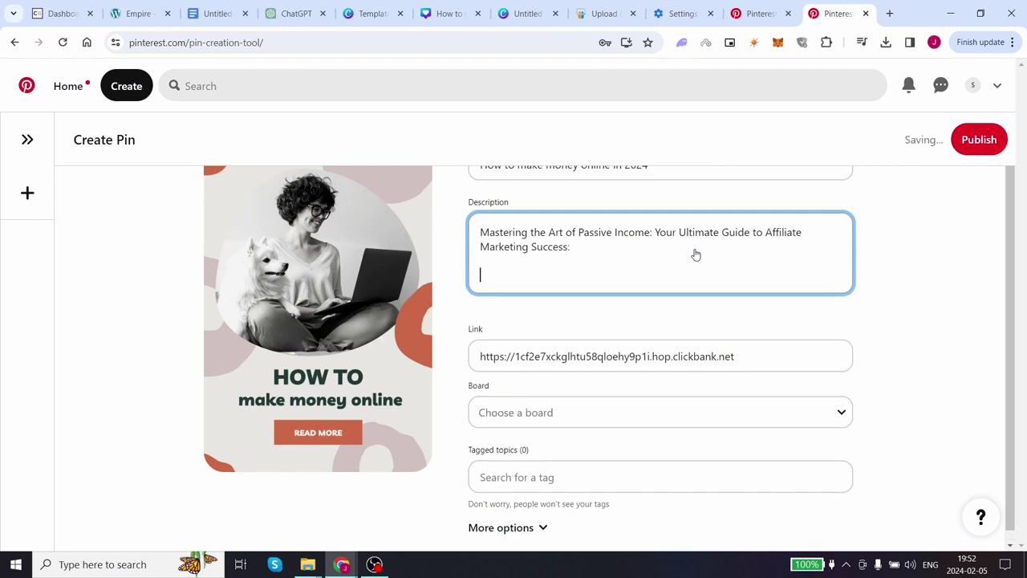
- Paste the SlideShare link into the description and create a 'make money online' board
text(https://www.slideshare.net/slideshow/mastering-the-art-of-passive-income-your-ultimate-guide-to-affiliate-marketing-success/266151519)
click(546, 406)
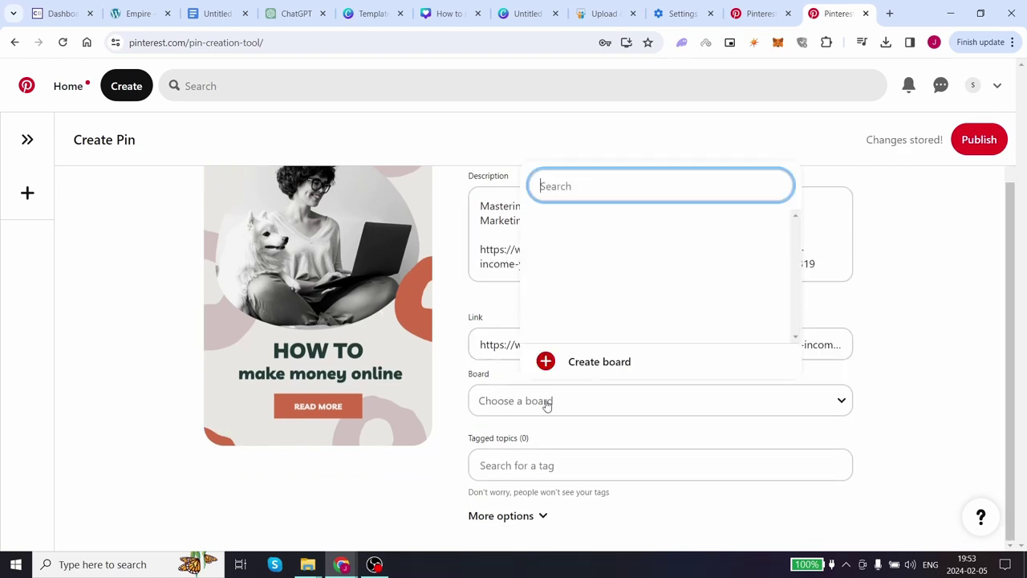
text(make mone)
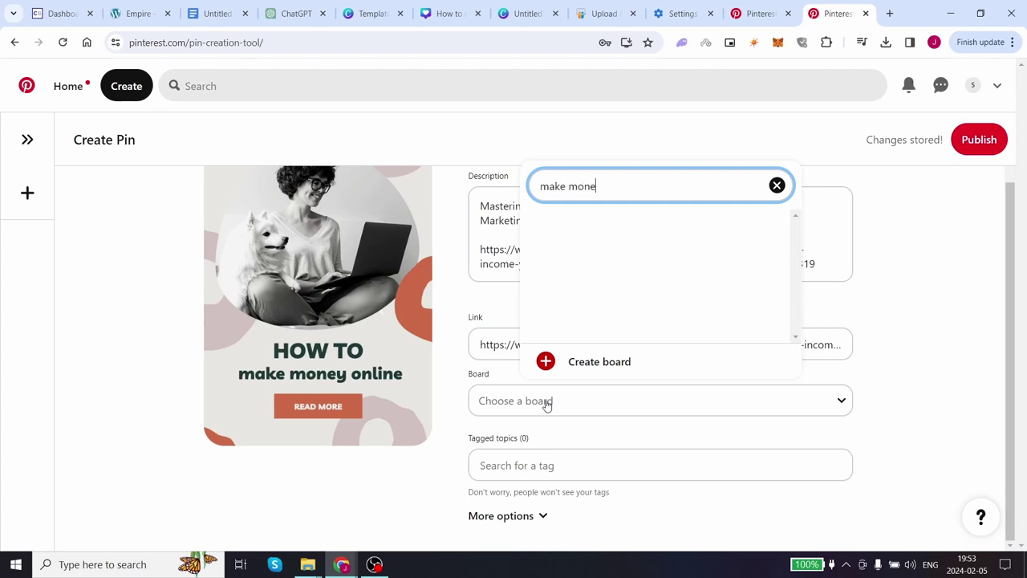
text(y online)
click(571, 362)
key(Return)
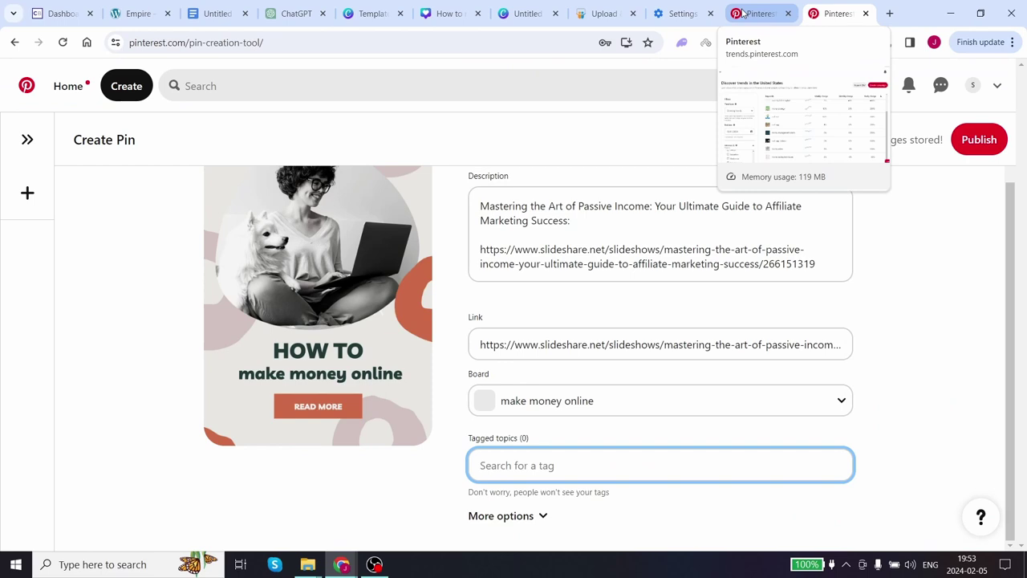
- Copy the trending keyword 'monthly bills template' into the pin's tagged topics
click(744, 13)
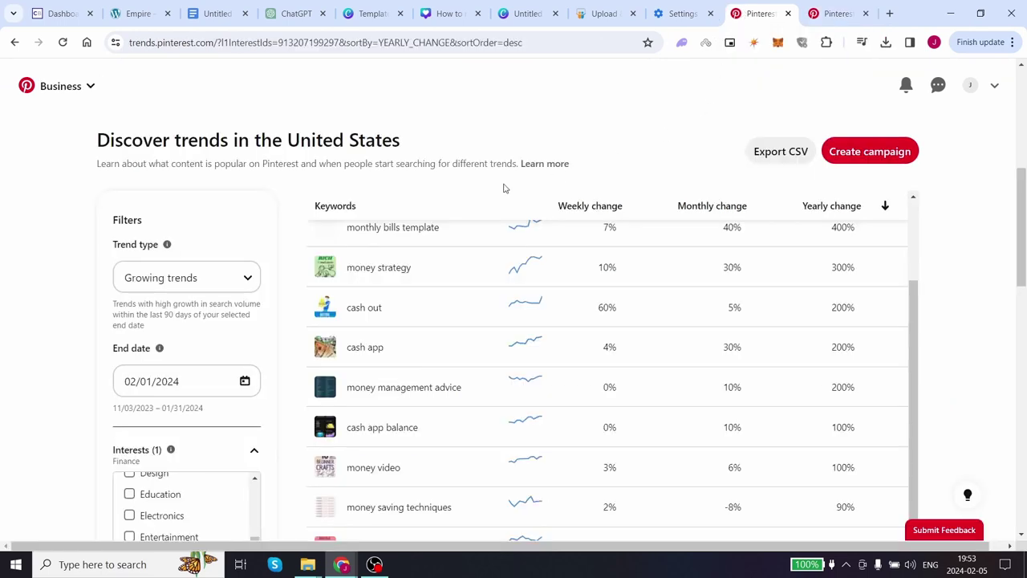
scroll(473, 229, down, 1)
scroll(459, 255, up, 3)
scroll(433, 293, up, 2)
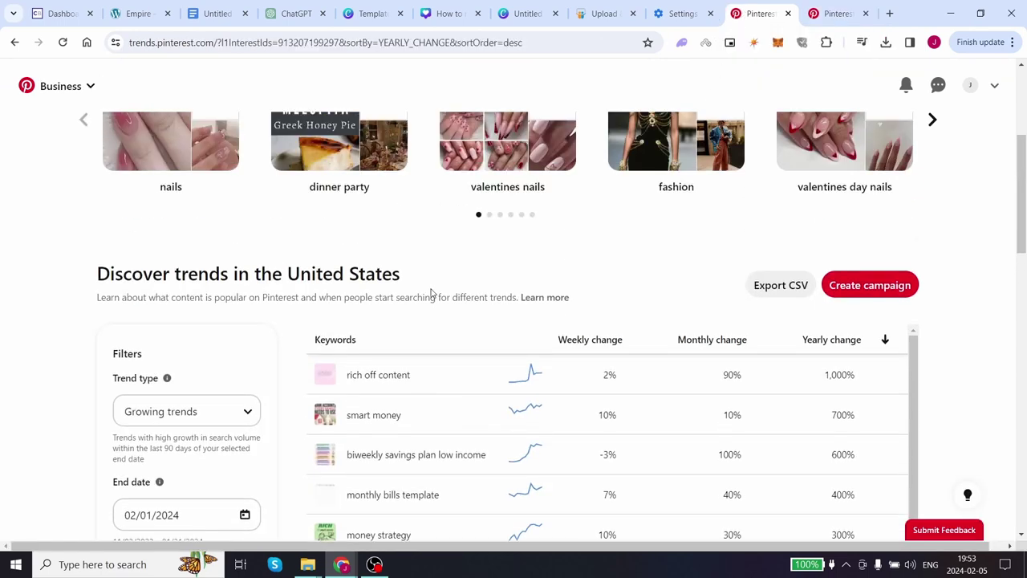
drag(414, 309, 346, 308)
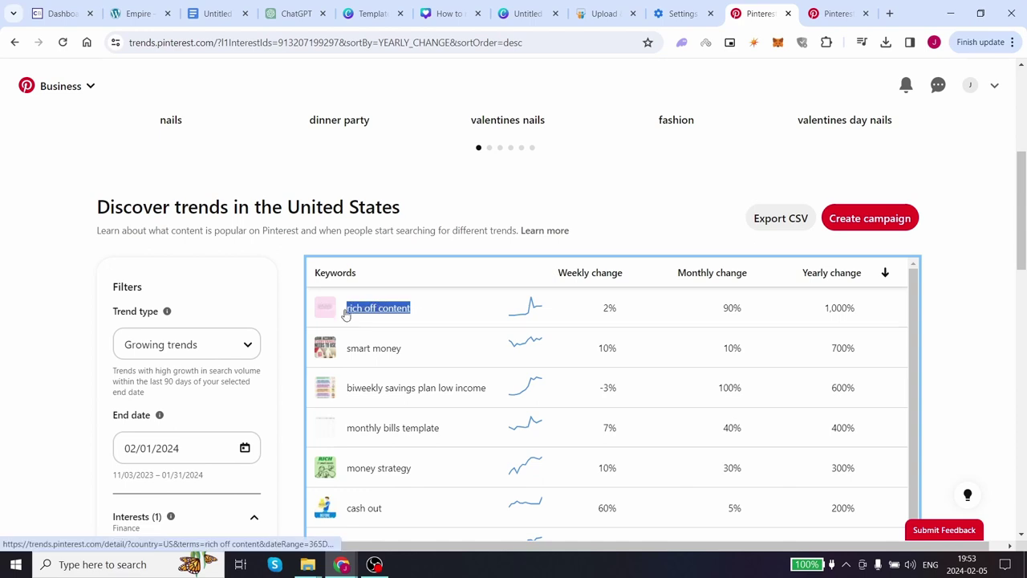
click(834, 13)
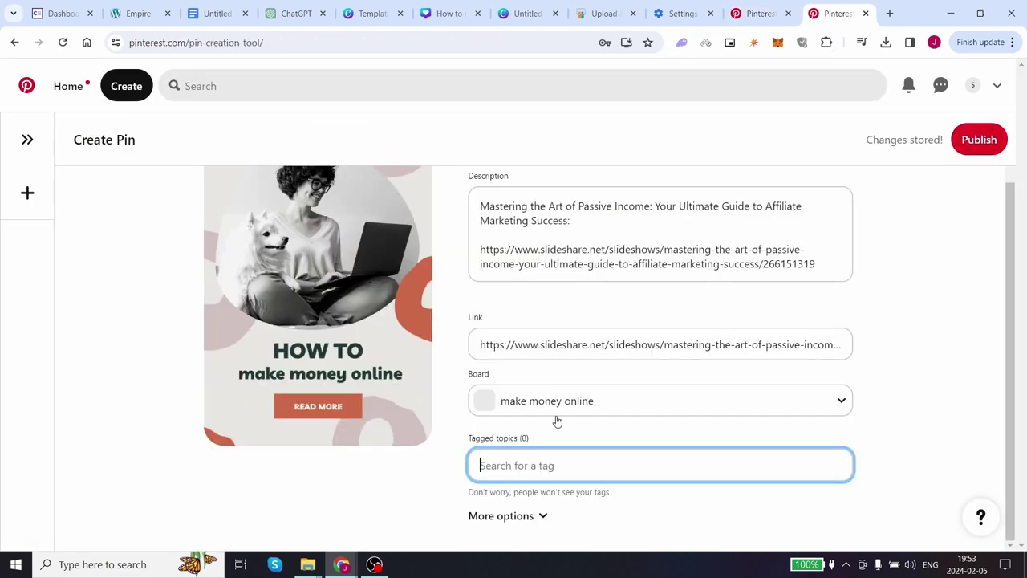
text(rich off content, smart money, monthly bills template,)
- Add the trending keywords 'money strategy' and 'cash out' to the tagged topics
click(760, 14)
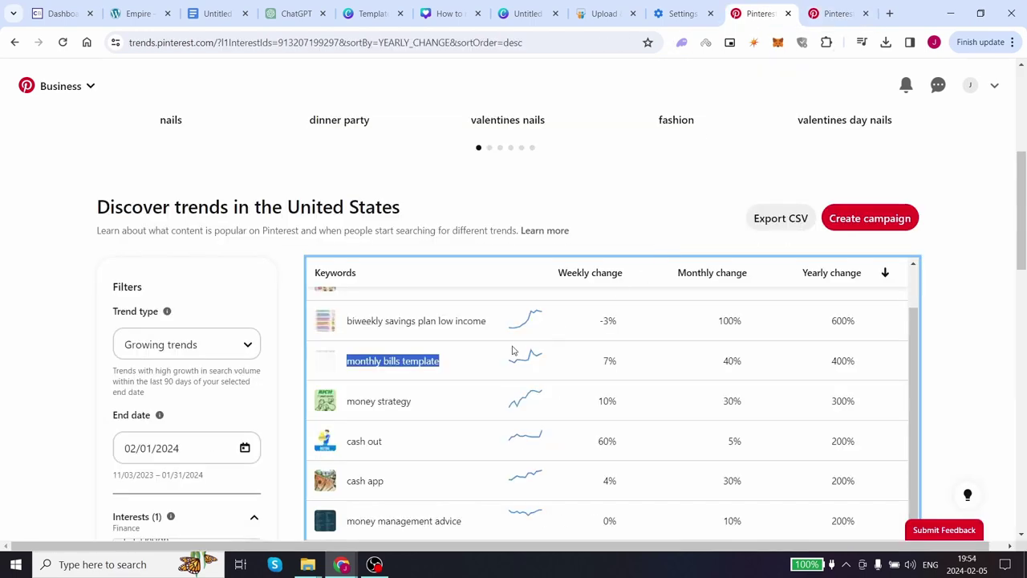
scroll(449, 341, down, 1)
drag(411, 334, 355, 337)
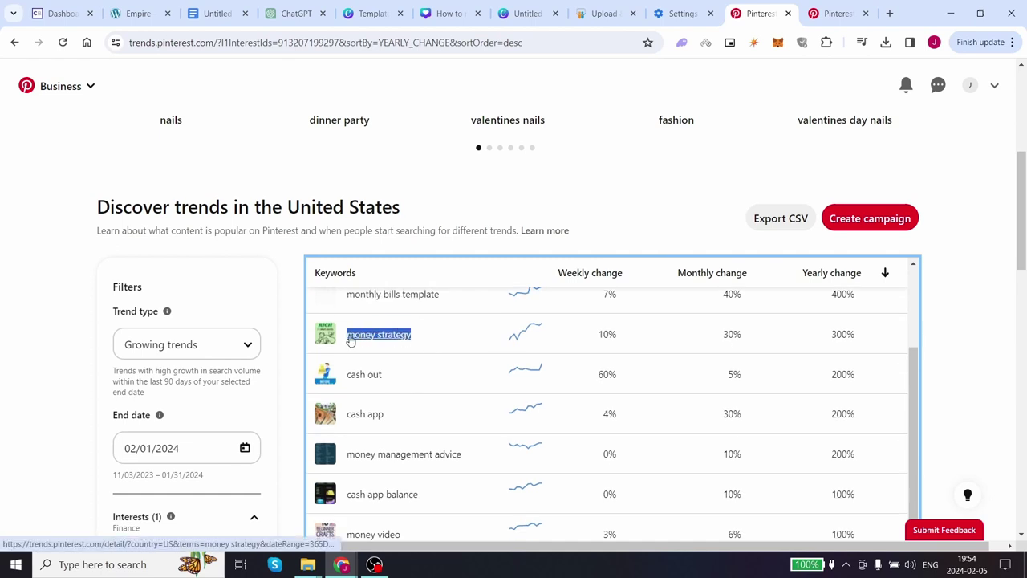
key(ctrl+c)
click(834, 14)
key(ctrl+v)
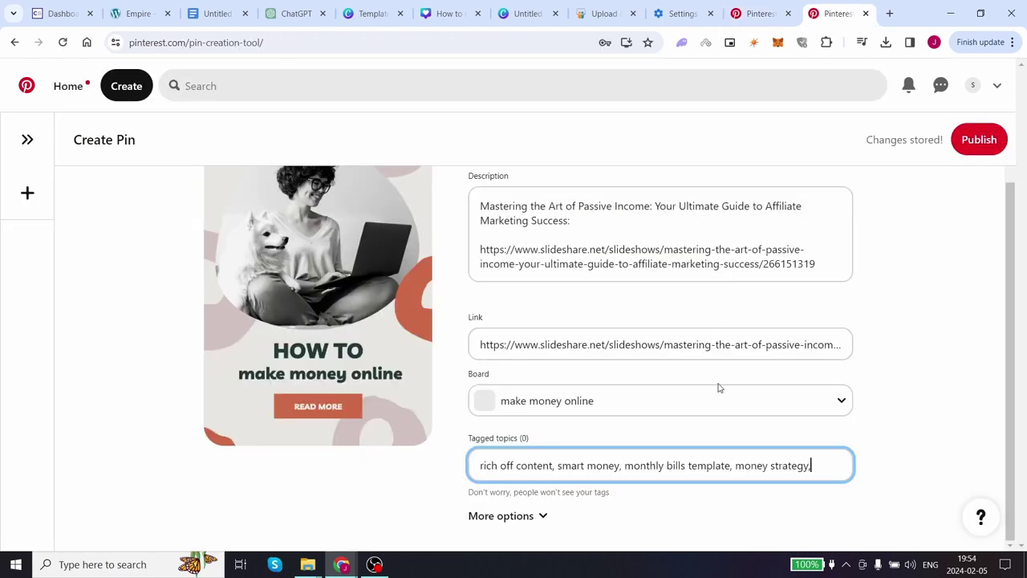
click(758, 14)
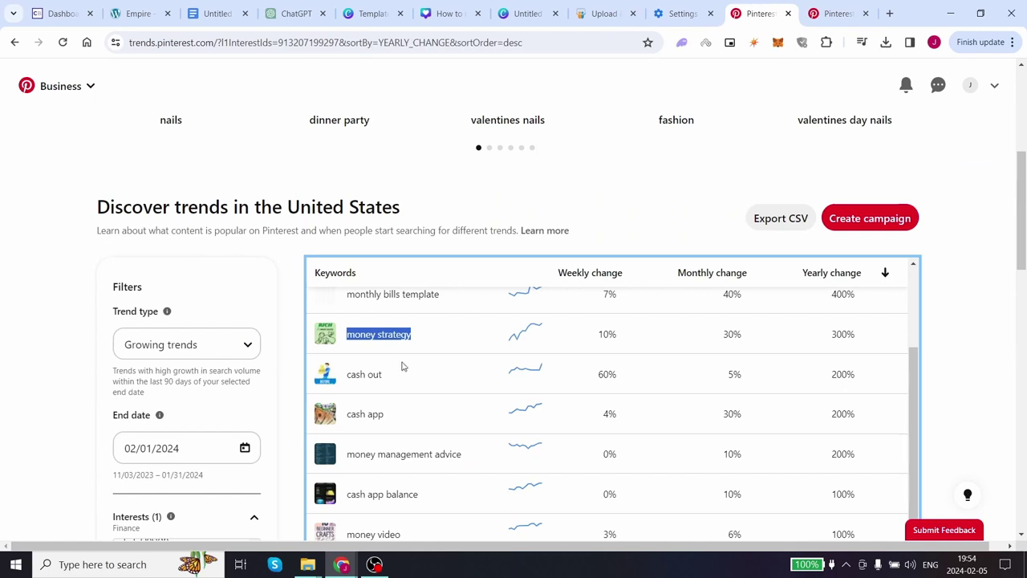
drag(383, 375, 350, 377)
key(ctrl+c)
click(834, 13)
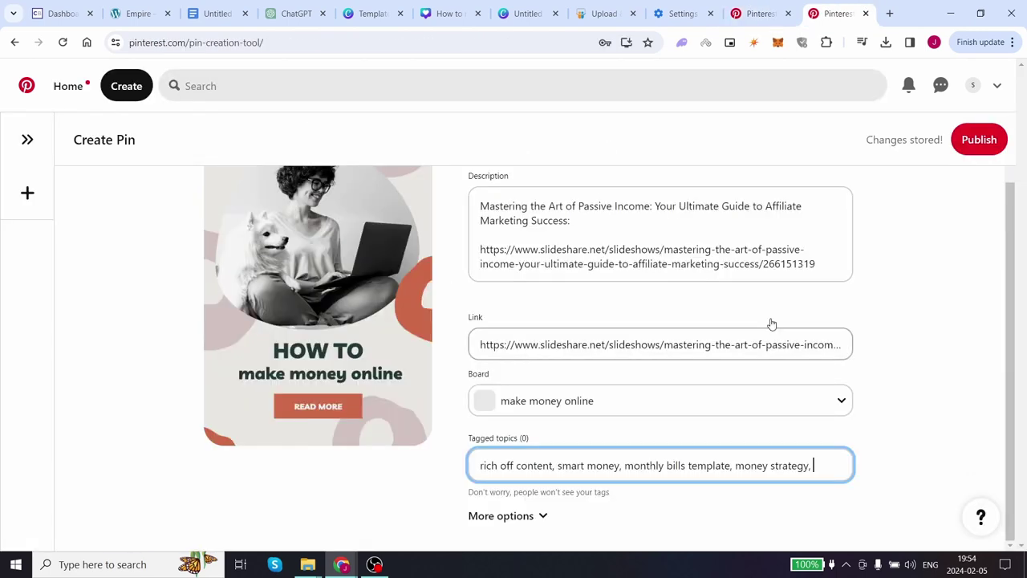
key(ctrl+v)
- Publish the 'How to make money online in 2024' pin
click(973, 144)
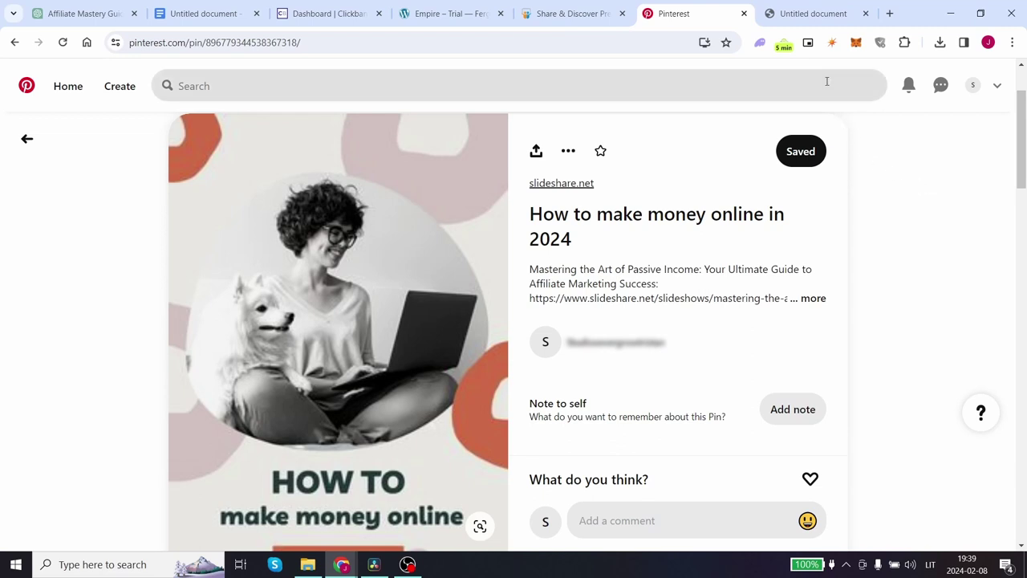
- Confirm the PDF's FREE Traffic System link opens the Empire sales page, then return to the article
click(810, 14)
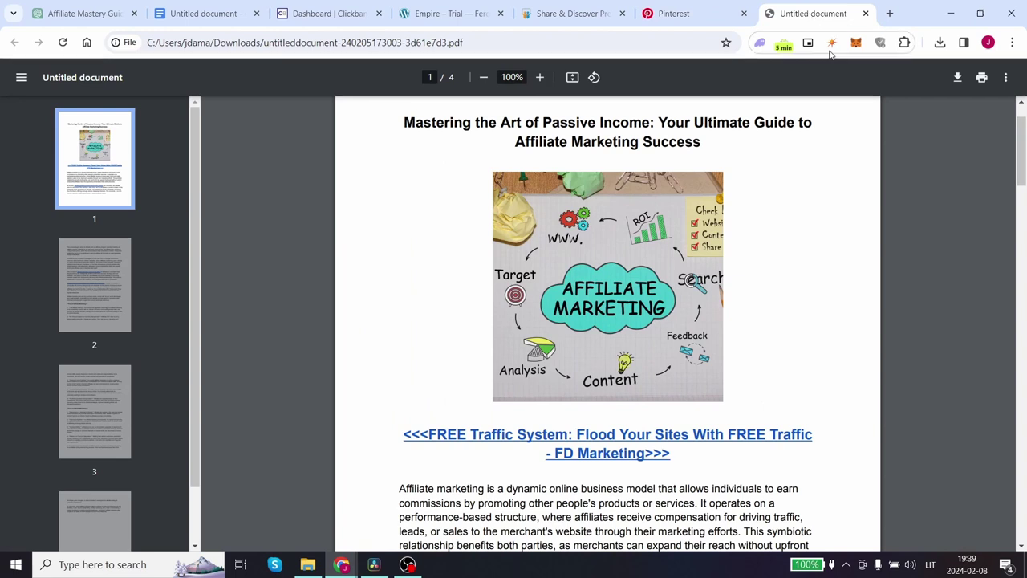
scroll(820, 170, down, 3)
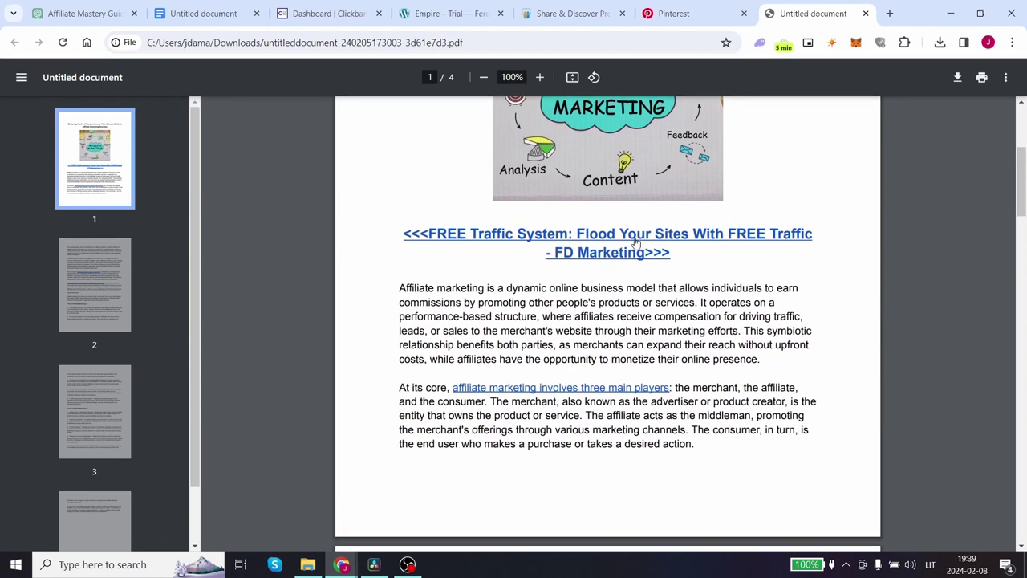
click(612, 253)
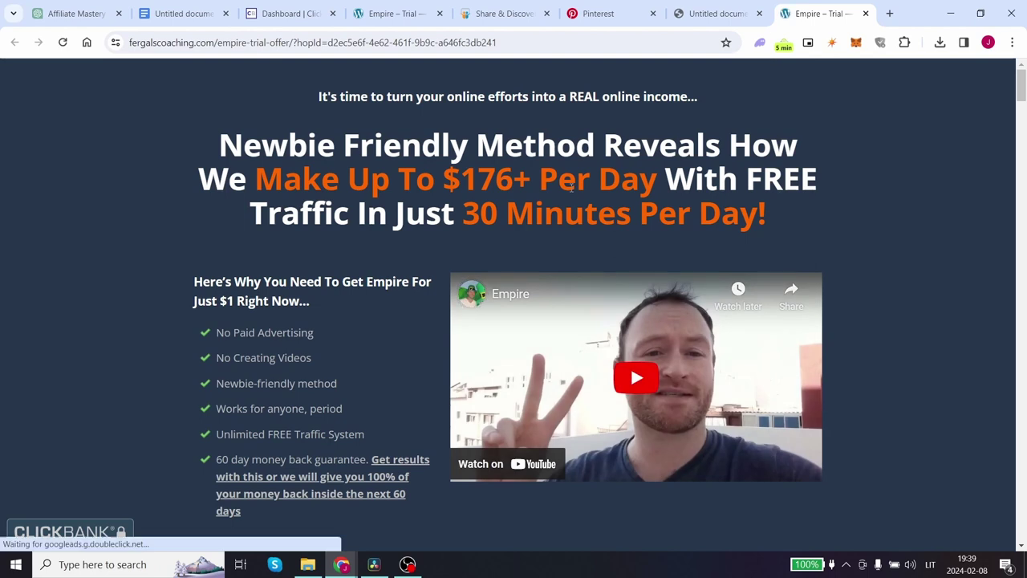
scroll(610, 233, down, 5)
scroll(645, 269, down, 5)
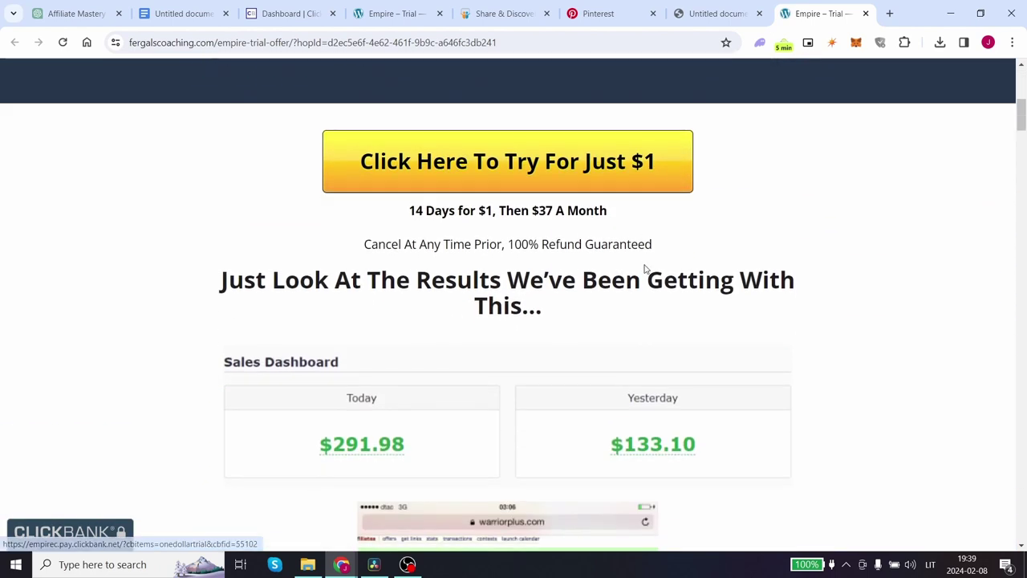
scroll(644, 267, down, 10)
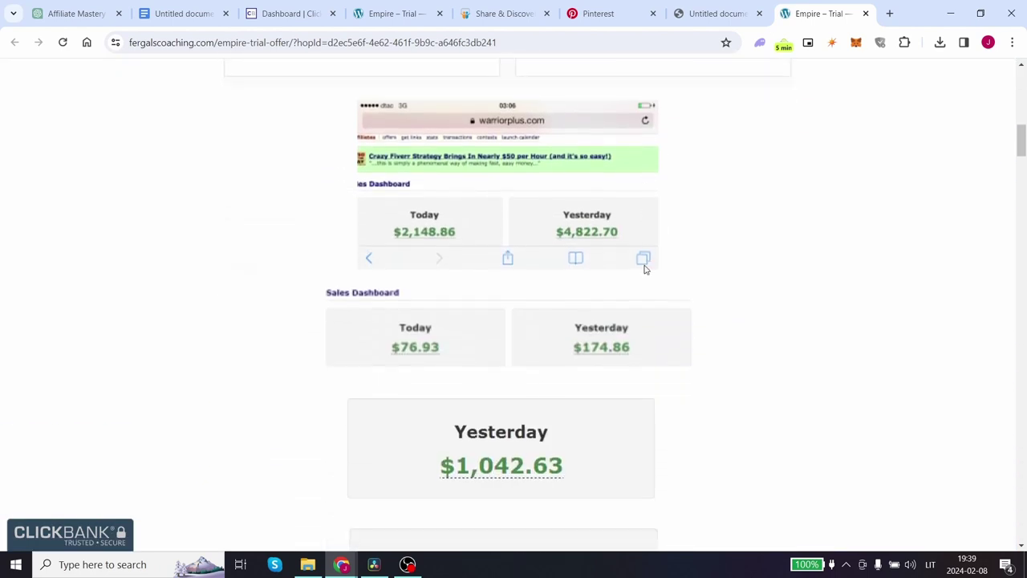
scroll(644, 270, down, 5)
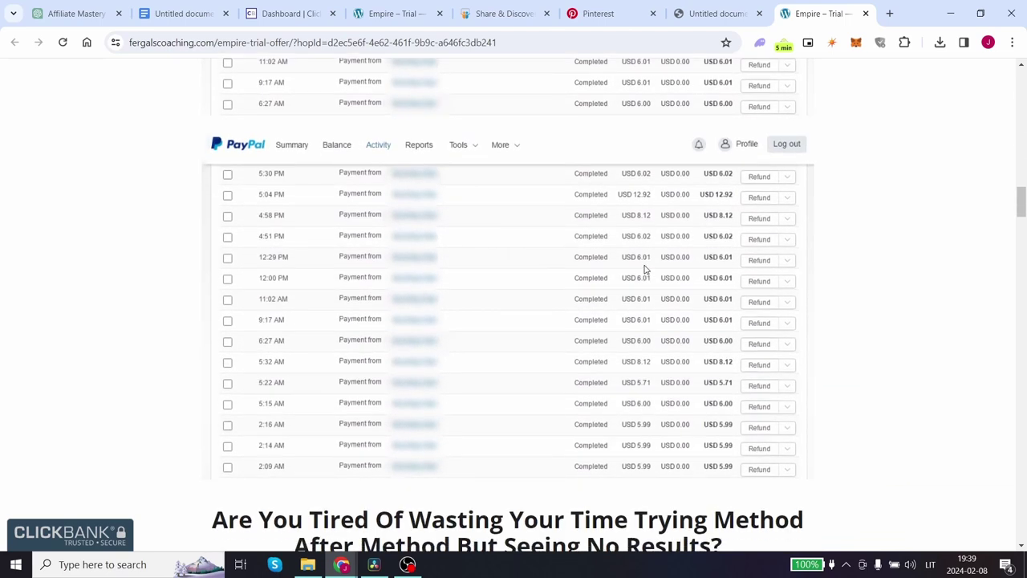
click(720, 12)
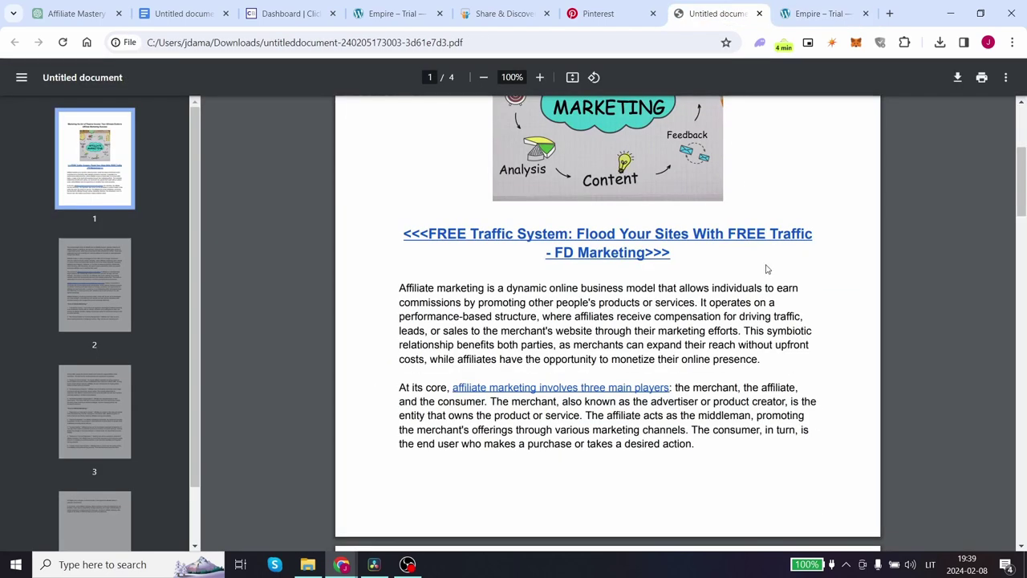
scroll(766, 269, down, 4)
- Filter the growing trends to the Finance interest and review the results
scroll(747, 271, down, 7)
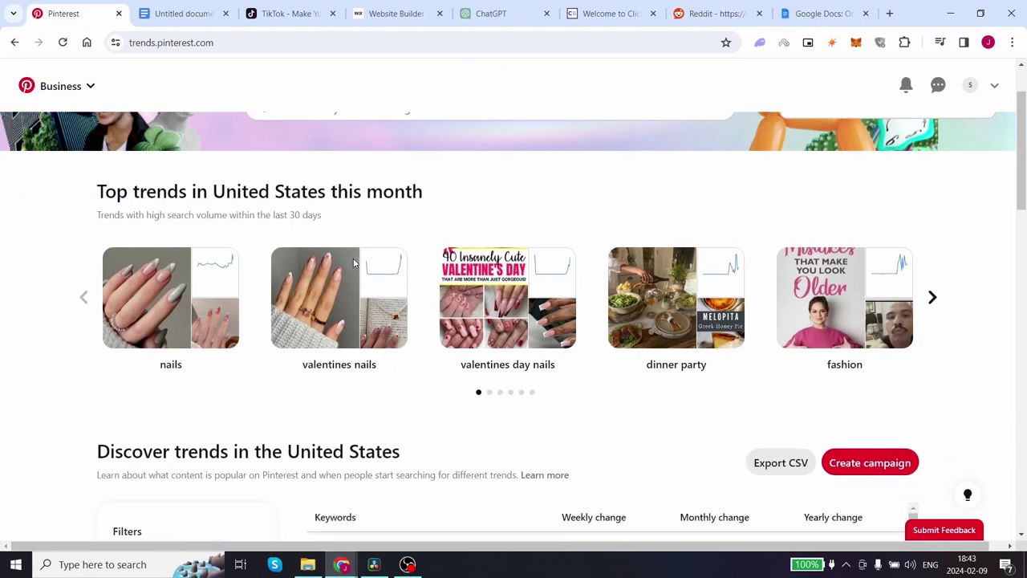
scroll(353, 262, down, 5)
scroll(310, 269, down, 3)
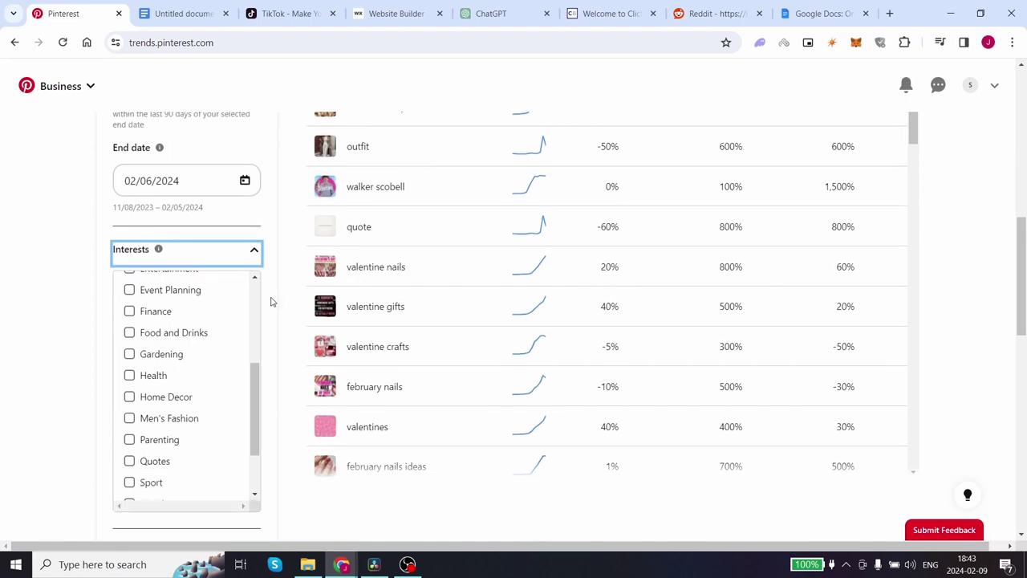
scroll(240, 307, down, 1)
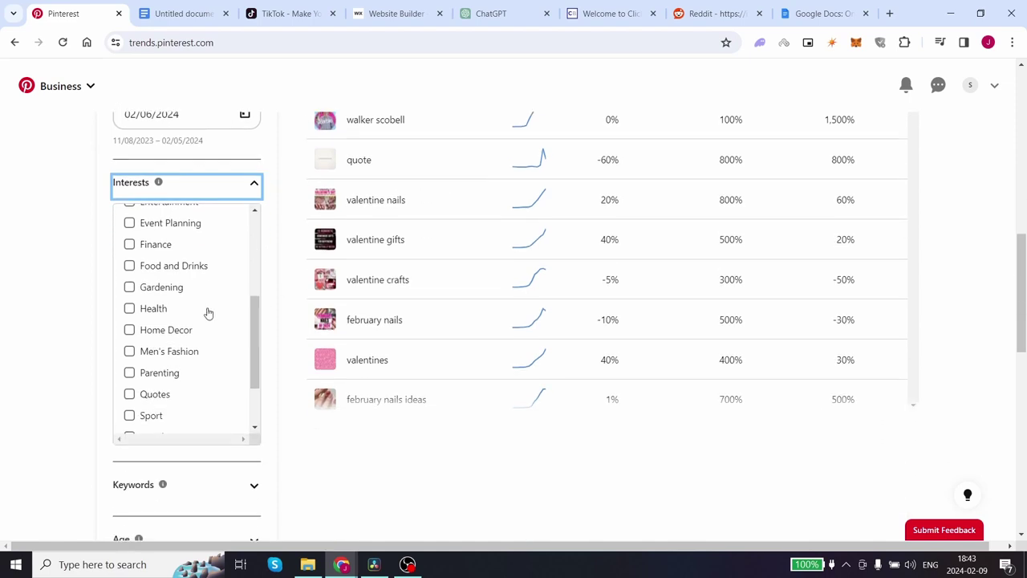
click(130, 246)
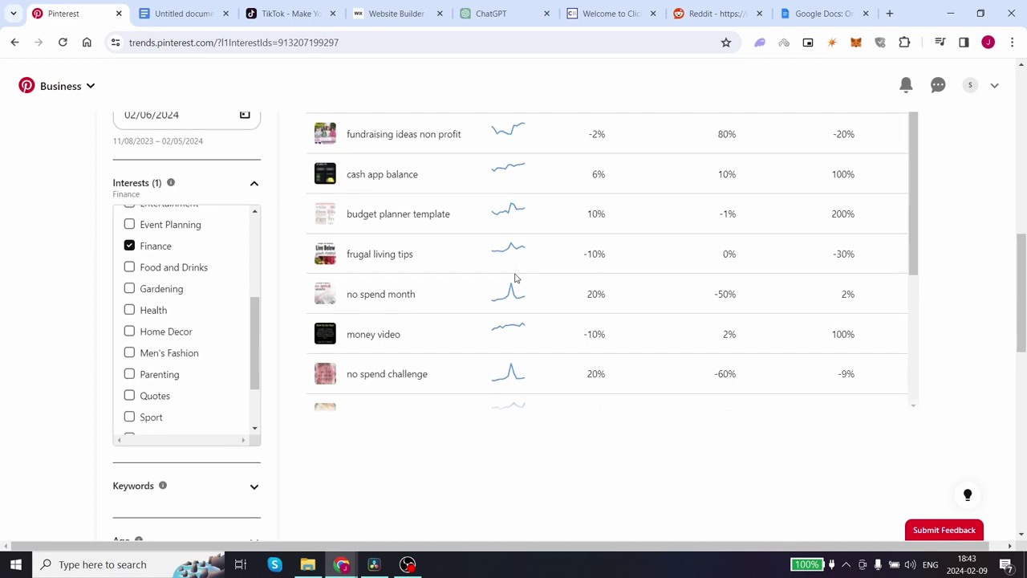
scroll(481, 281, up, 2)
scroll(794, 250, up, 1)
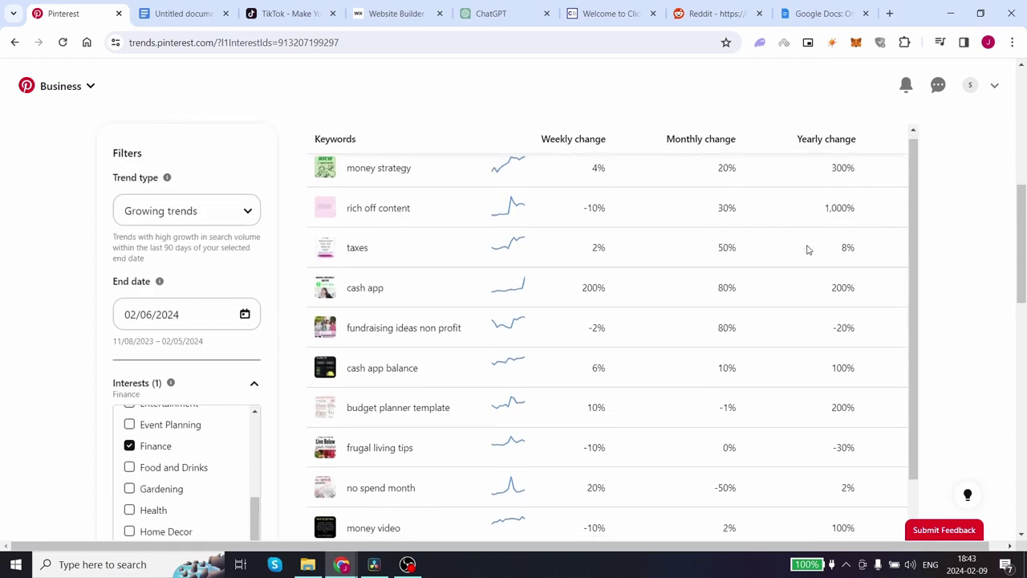
scroll(808, 250, down, 2)
scroll(260, 353, down, 2)
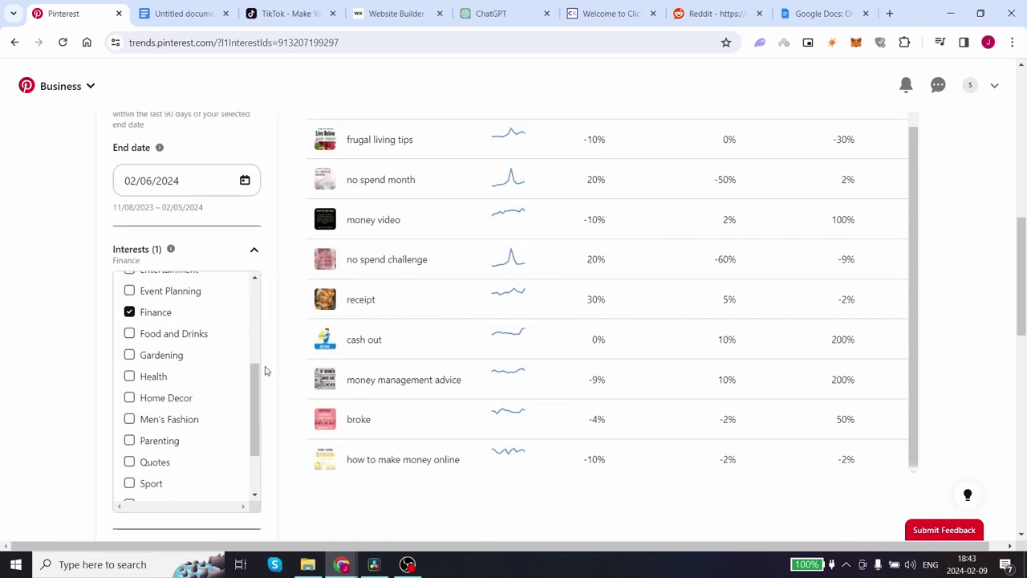
- Swap Finance for Food and Drinks, checking growth figures like hispanic food recipes' 1,000%
click(133, 317)
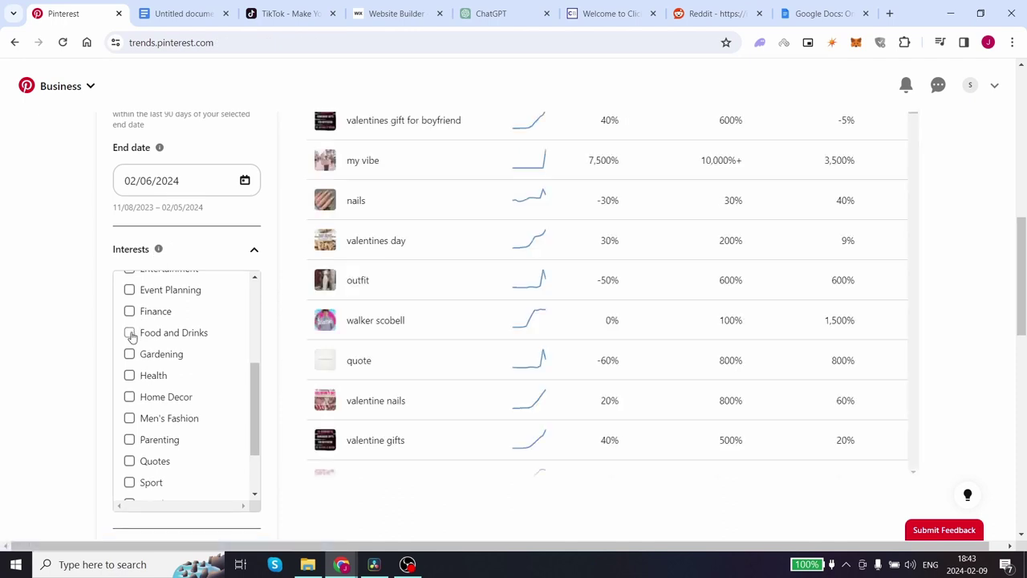
click(130, 333)
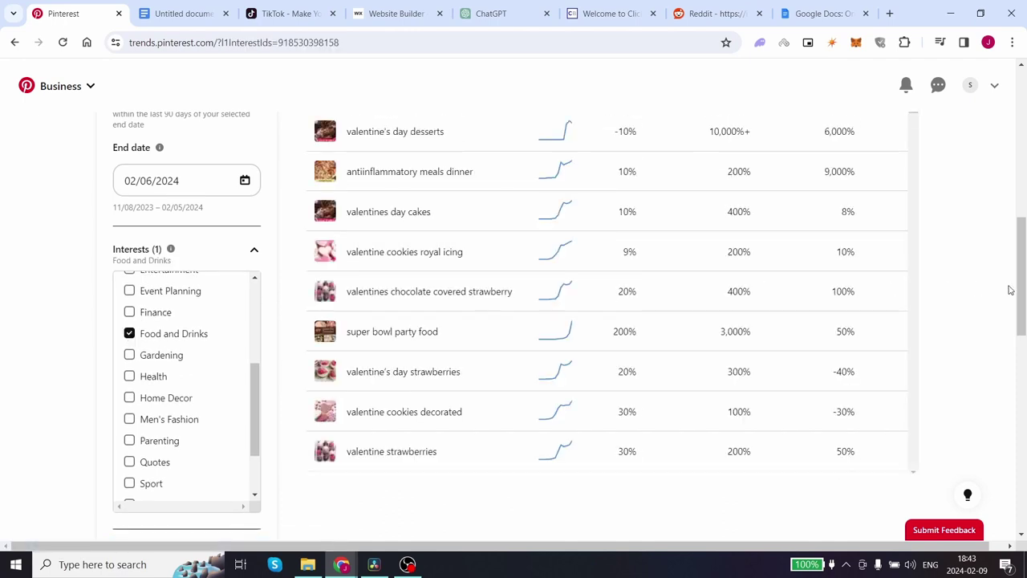
scroll(966, 288, up, 1)
scroll(752, 291, down, 2)
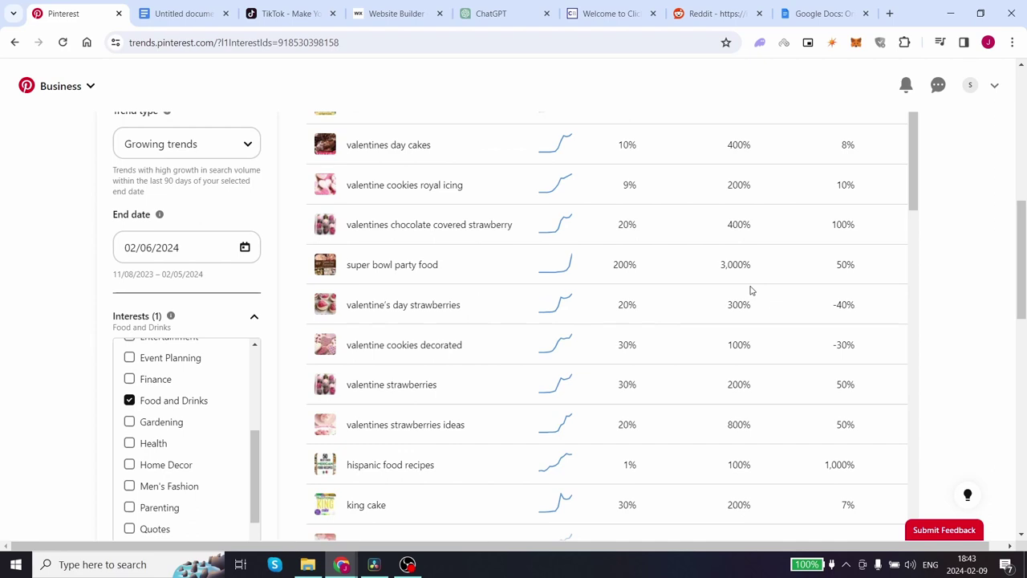
scroll(751, 291, down, 4)
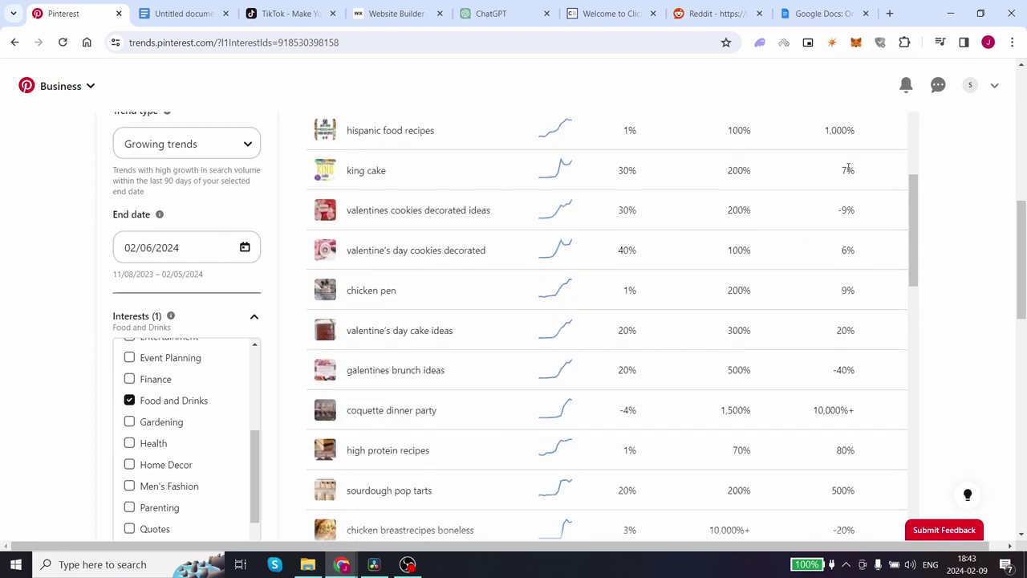
drag(855, 130, 812, 140)
click(797, 296)
scroll(794, 313, down, 2)
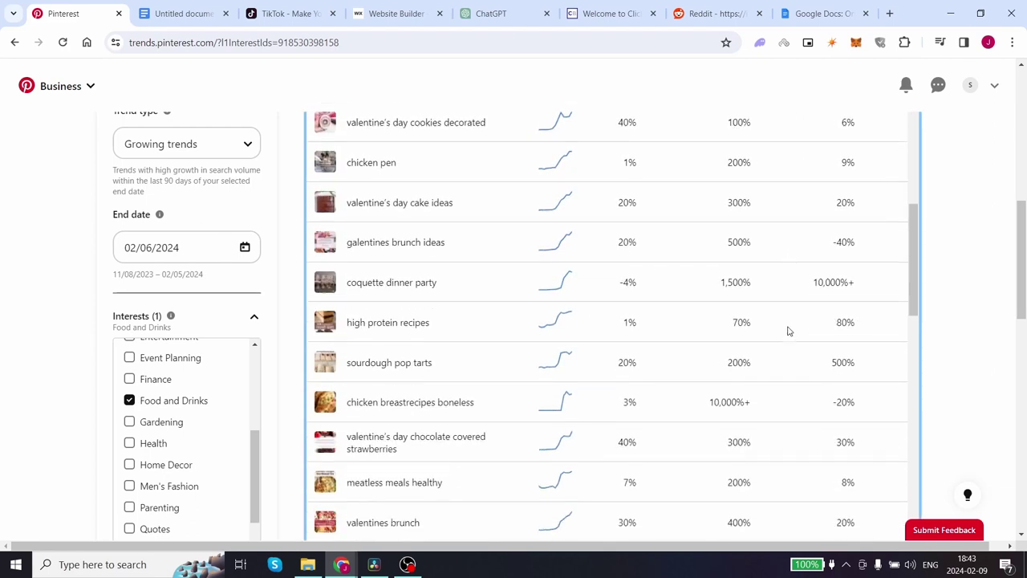
drag(857, 276, 792, 286)
click(793, 286)
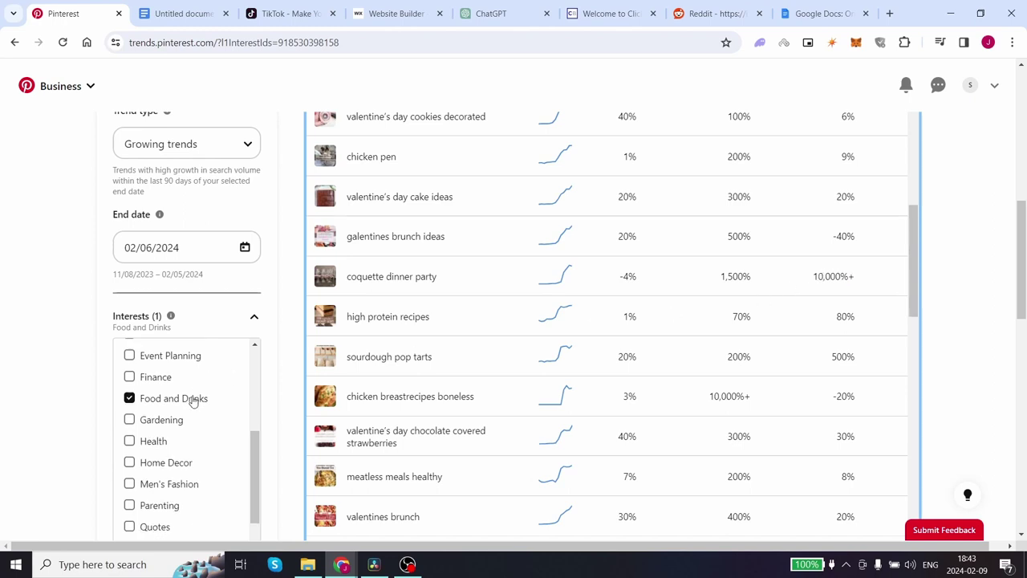
scroll(193, 401, down, 1)
scroll(163, 374, up, 1)
- Replace Food and Drinks with the Sport interest and browse the trends list
click(131, 401)
scroll(184, 401, down, 2)
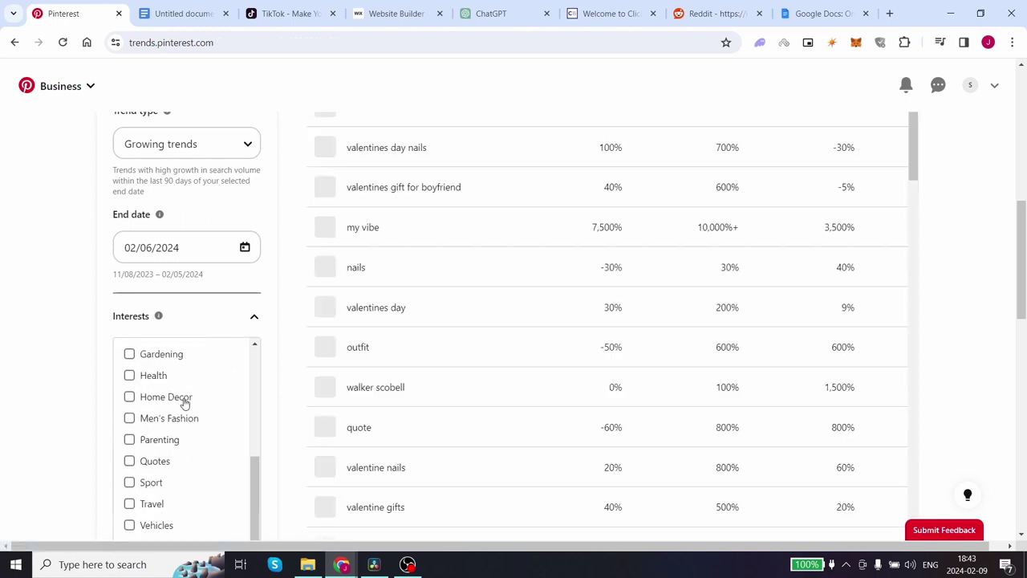
click(129, 466)
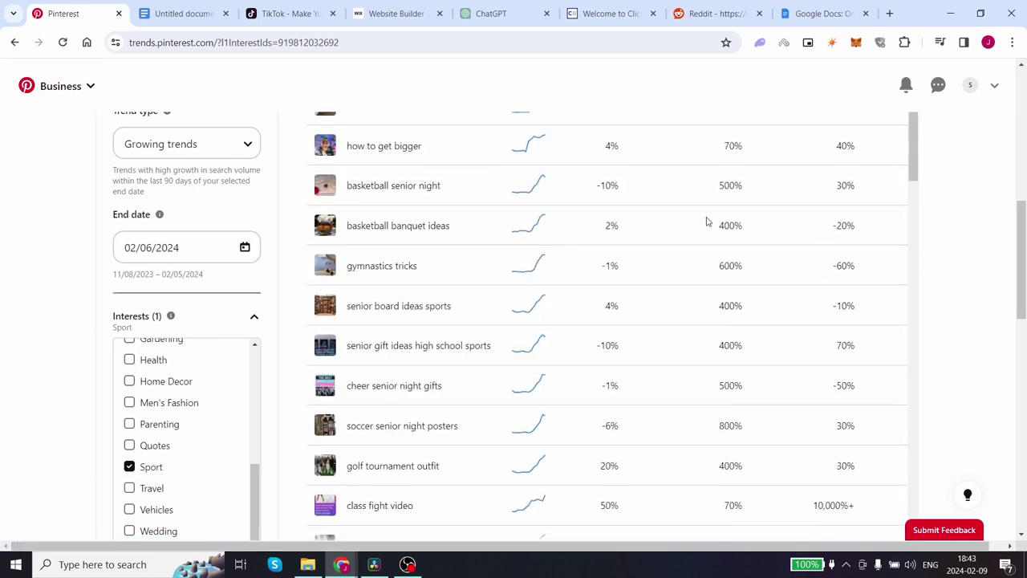
scroll(704, 227, down, 3)
scroll(680, 257, down, 3)
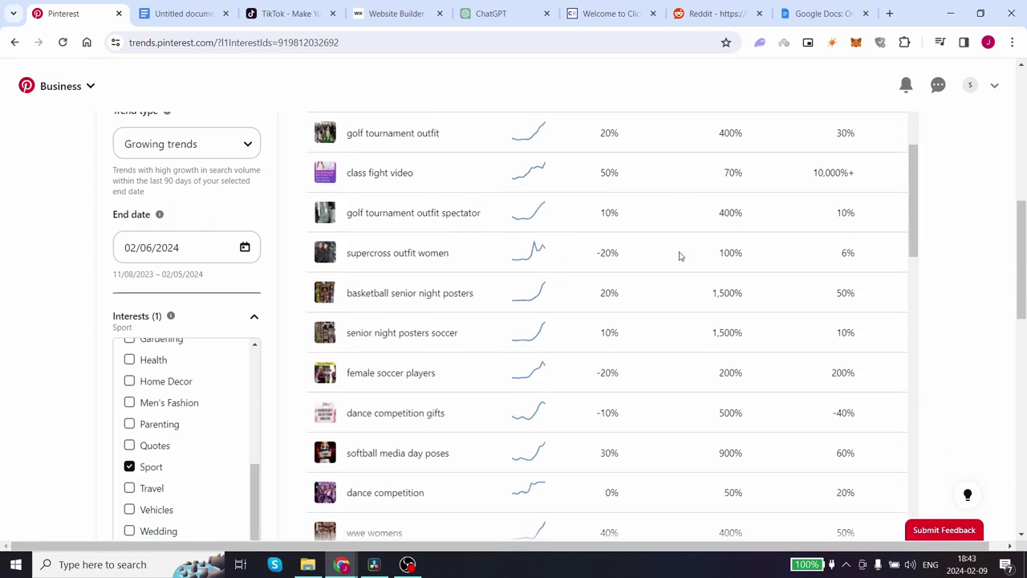
scroll(680, 258, down, 5)
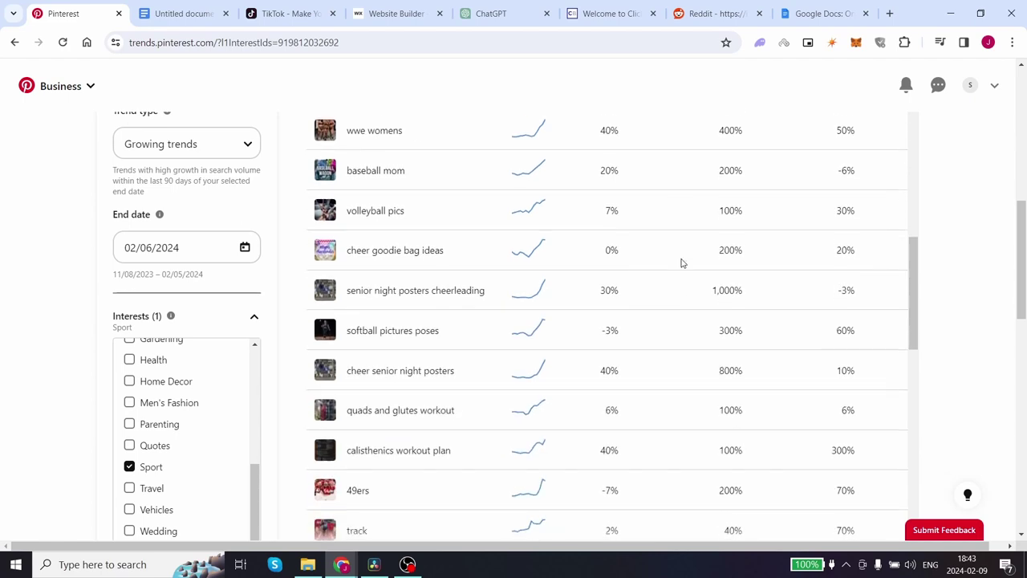